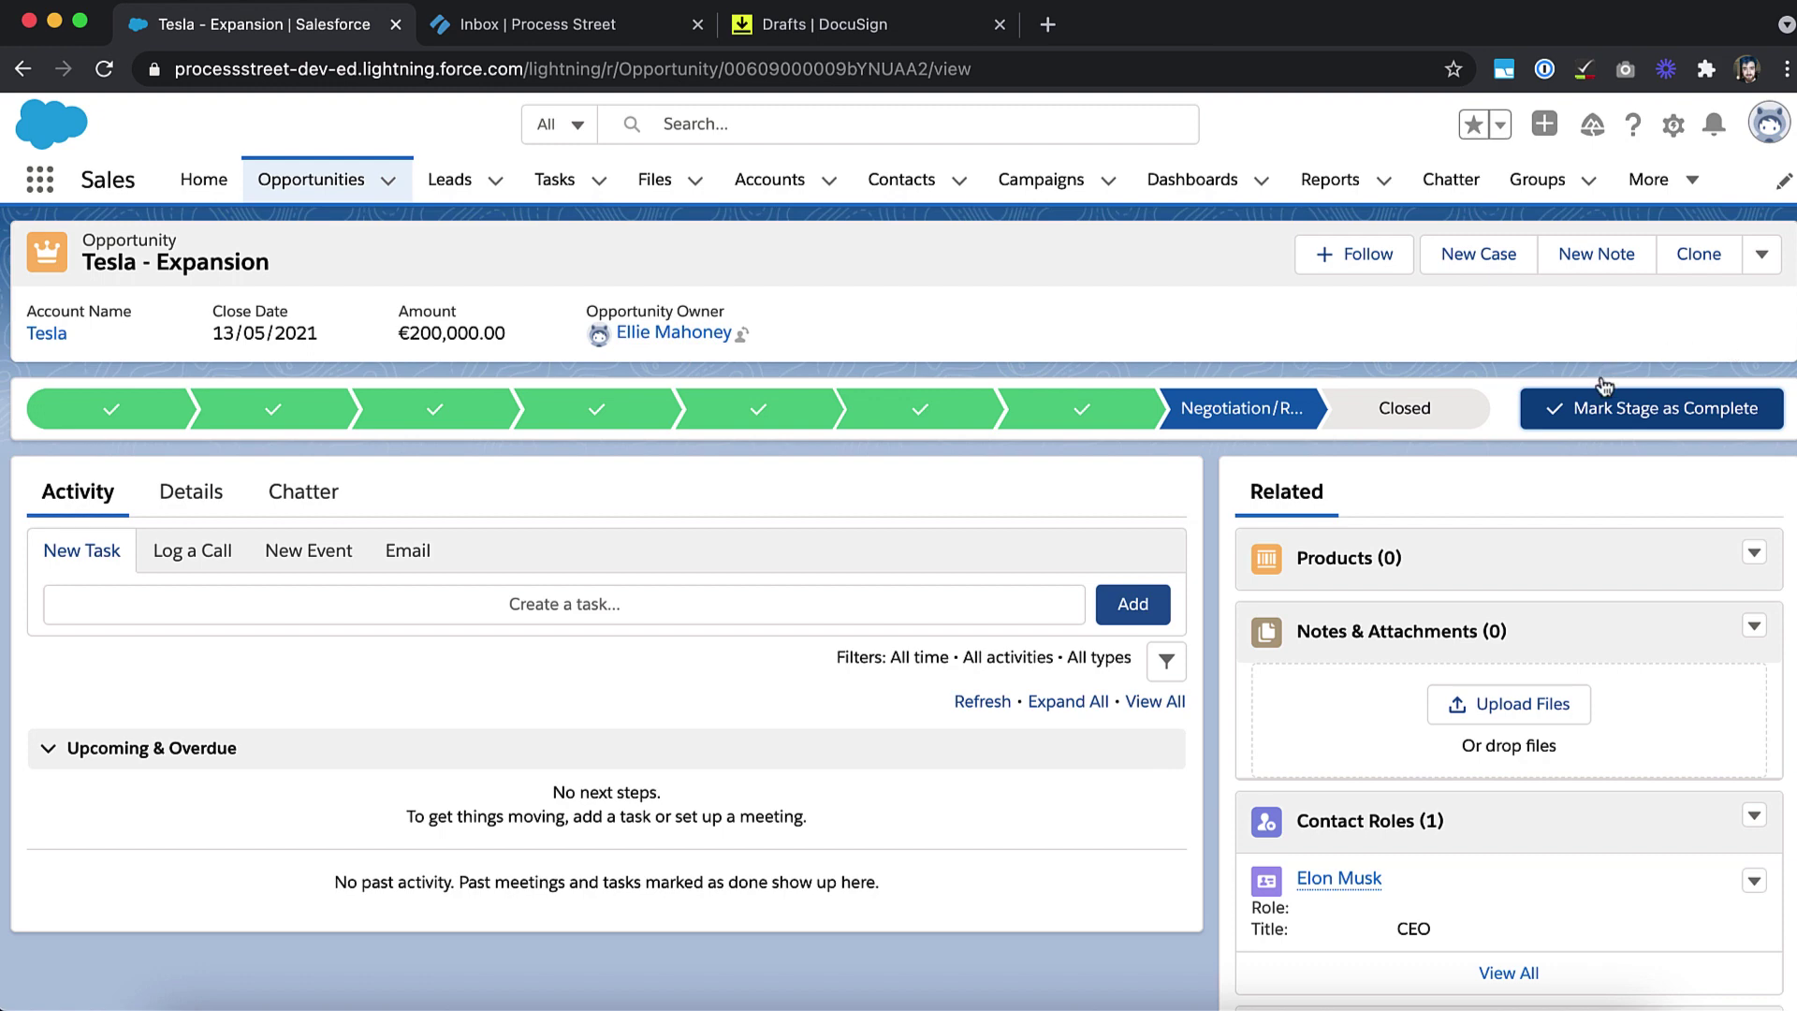
Mark the Tesla - Expansion opportunity complete with stage Closed Won and save
left_click(1587, 415)
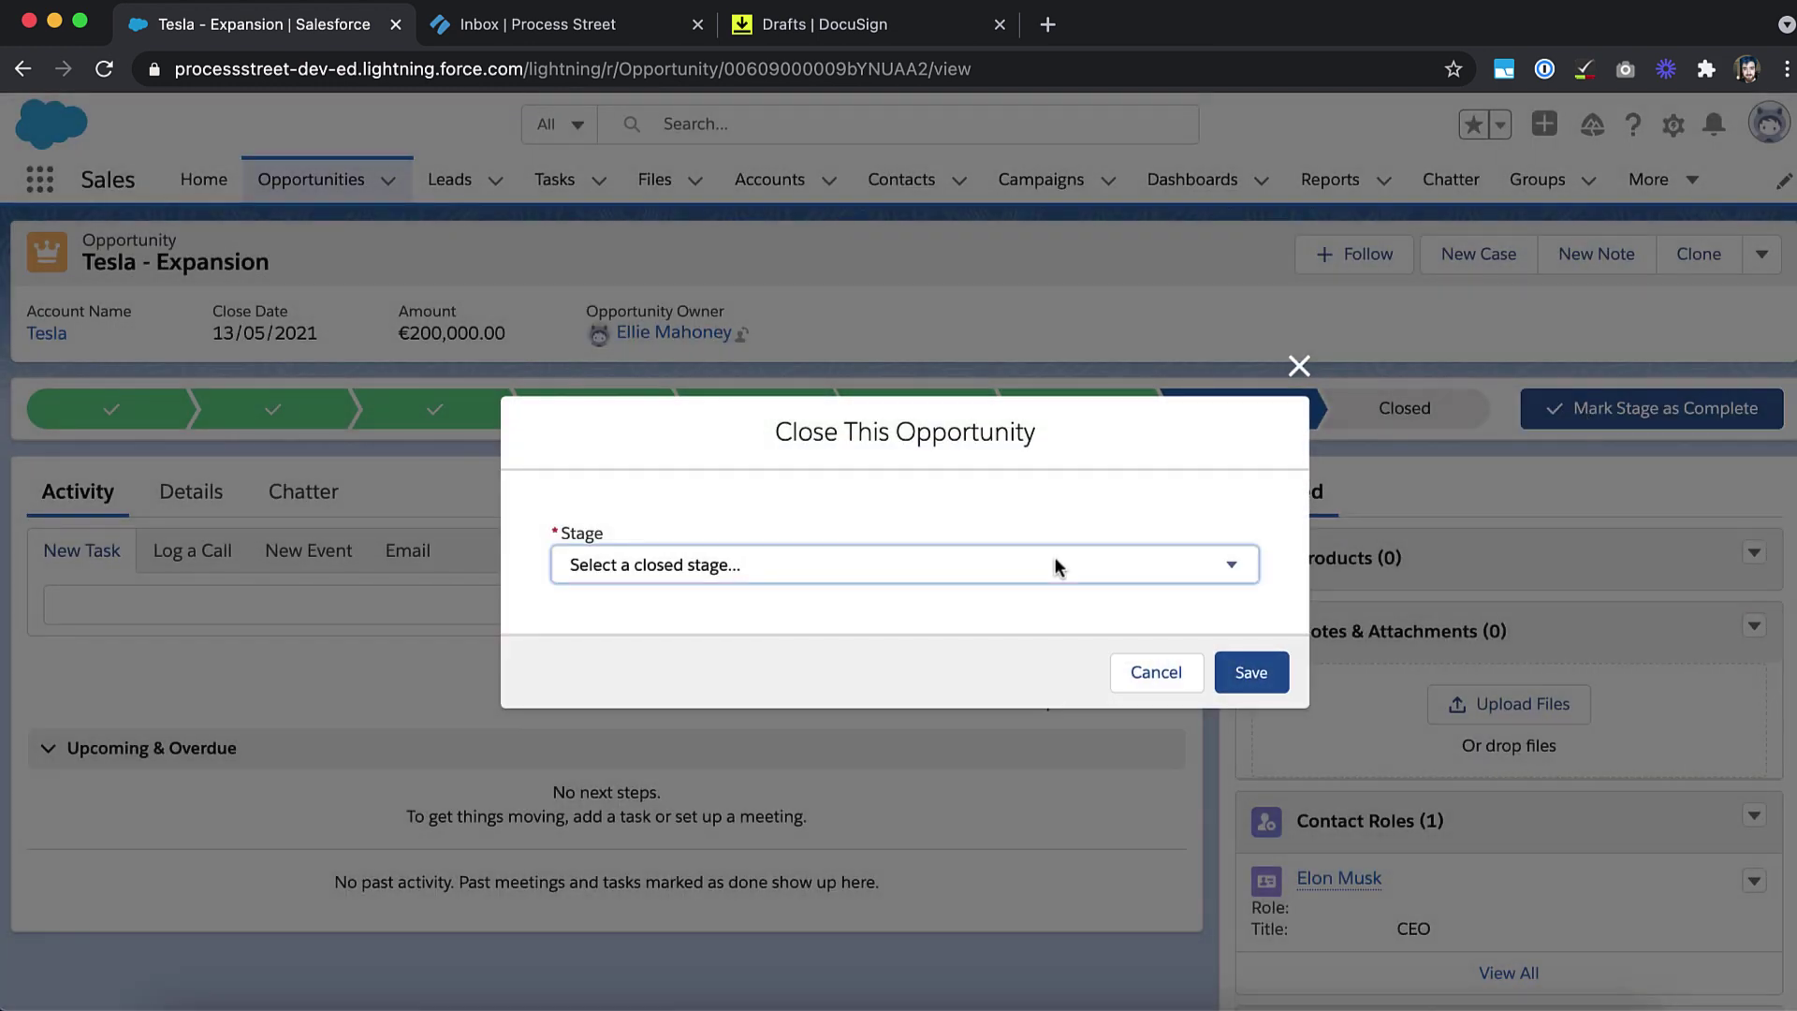
left_click(1050, 564)
left_click(1012, 593)
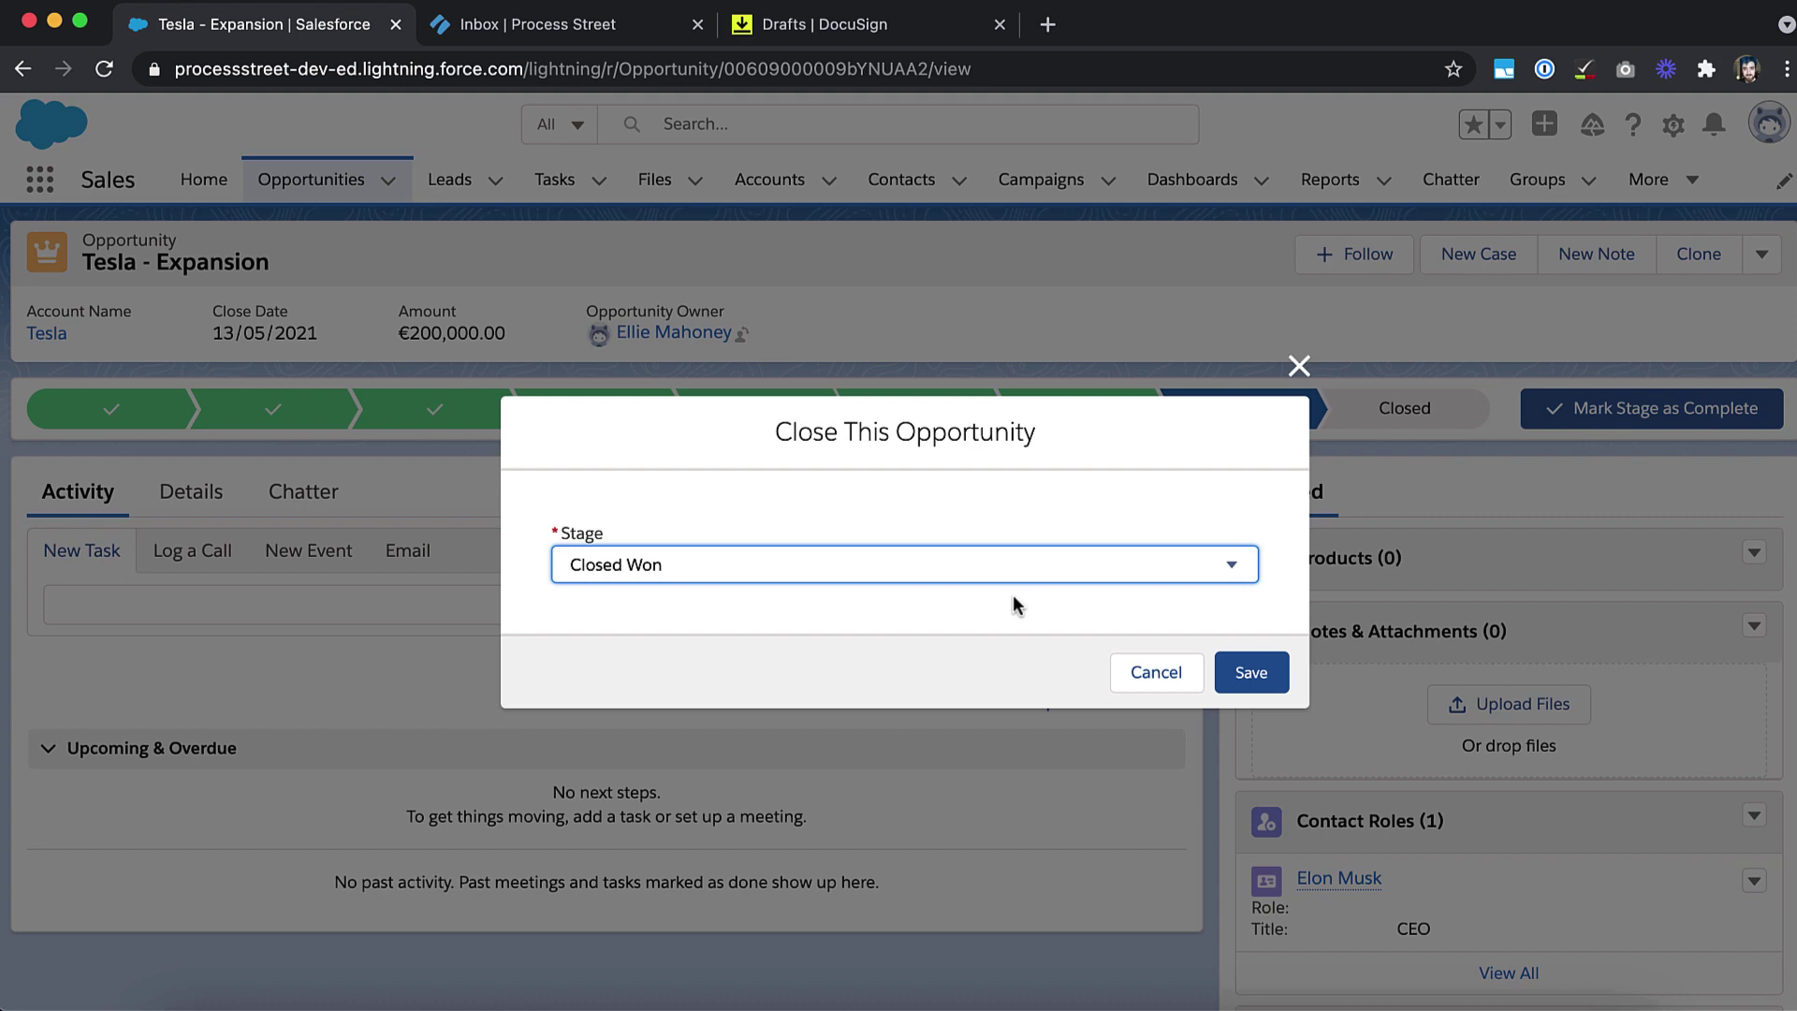
left_click(1265, 669)
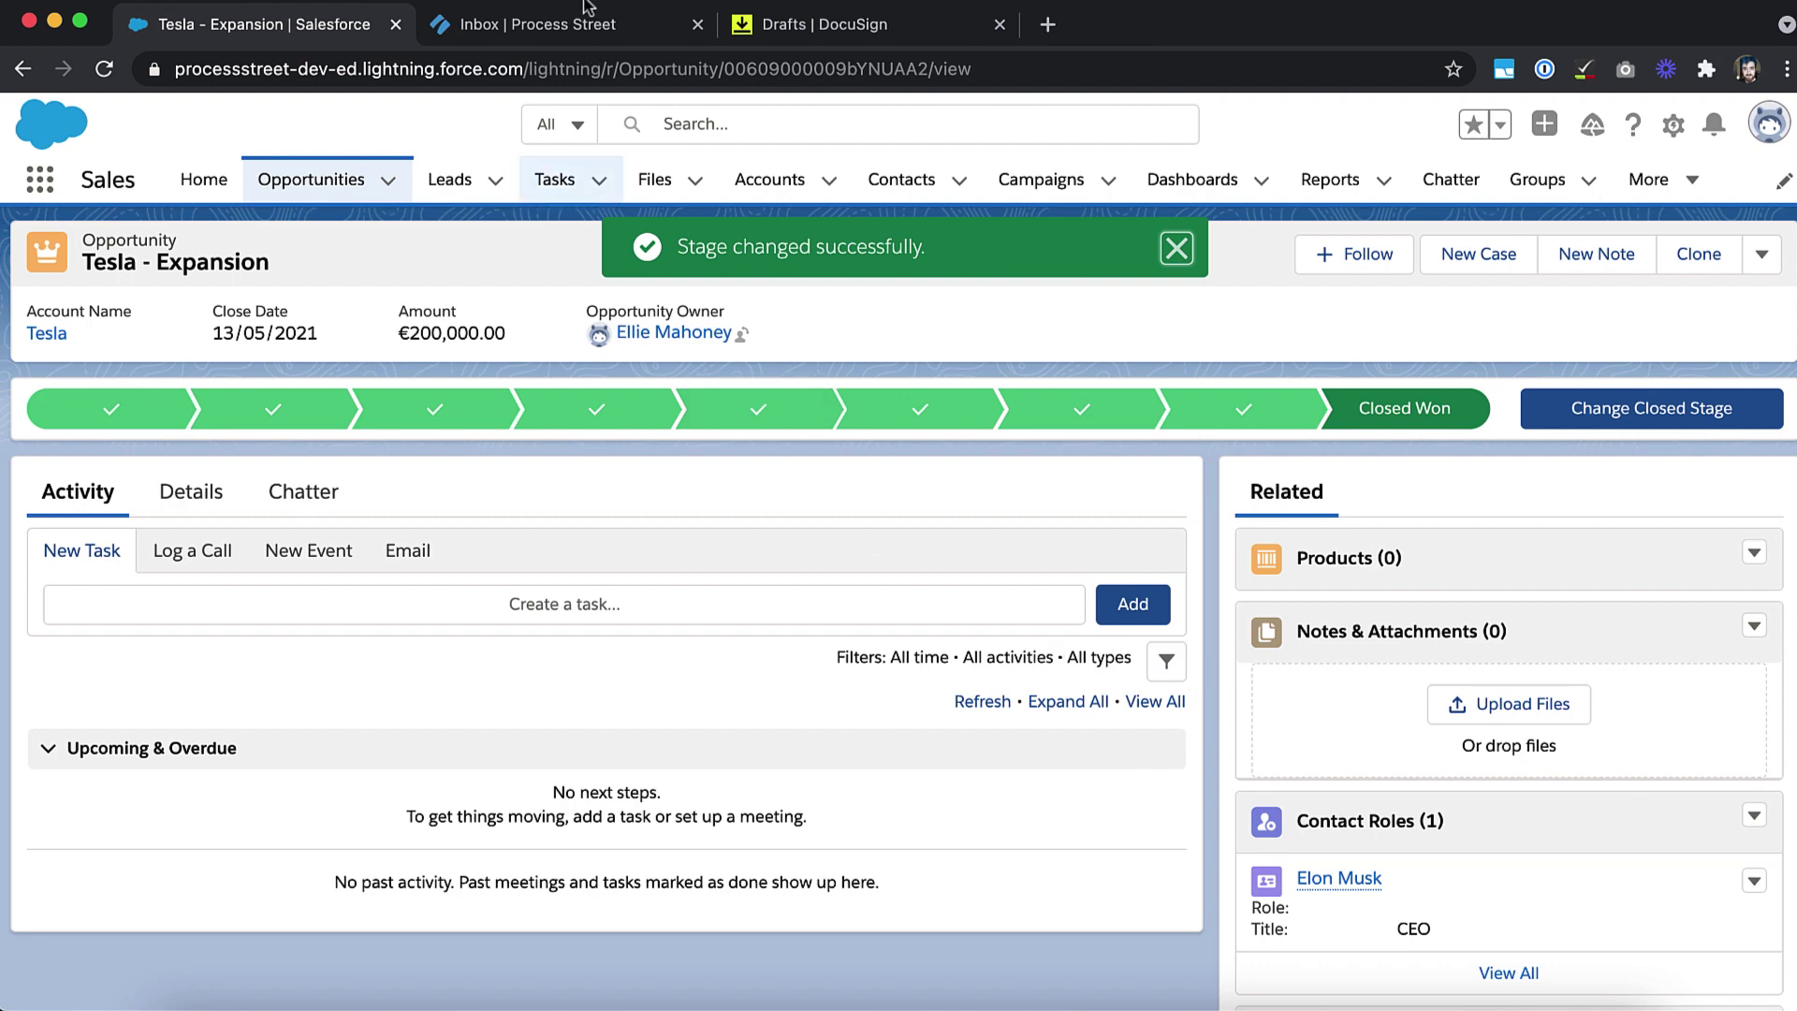
In Process Street, open the Tesla - Expansion Opportunity Details task from the Inbox and complete it
left_click(511, 37)
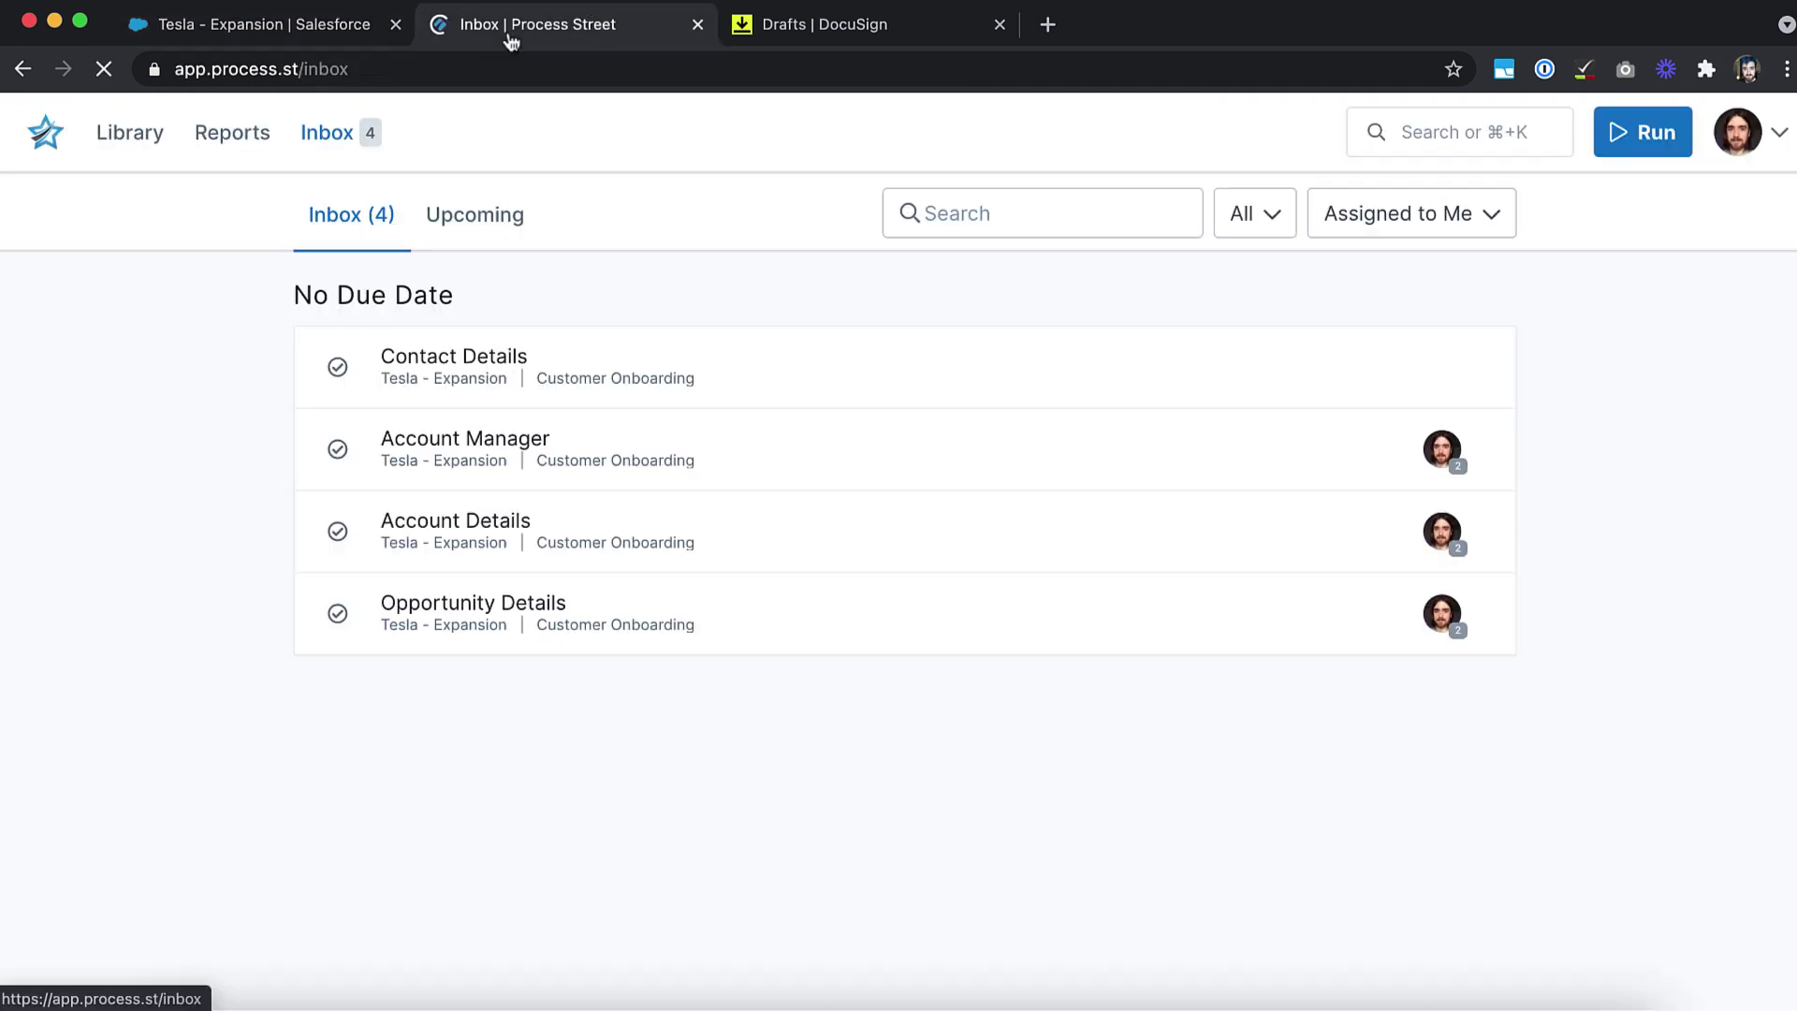
left_click(588, 615)
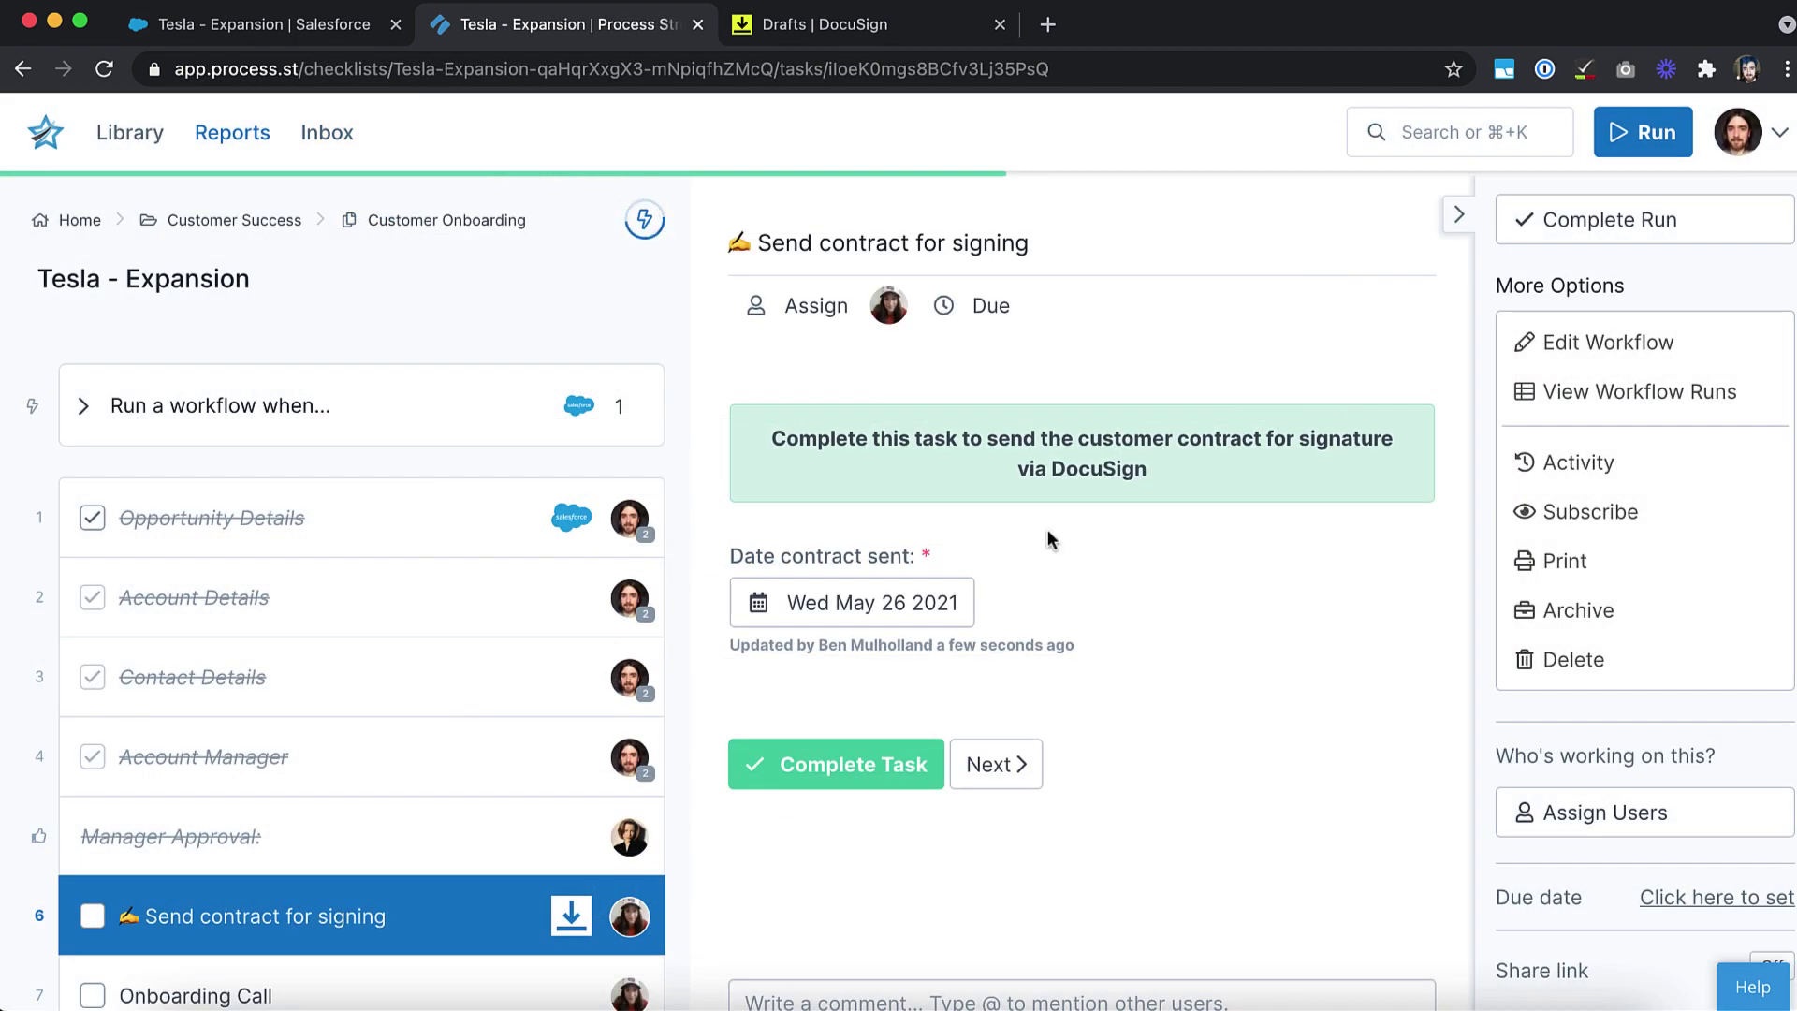
left_click(822, 772)
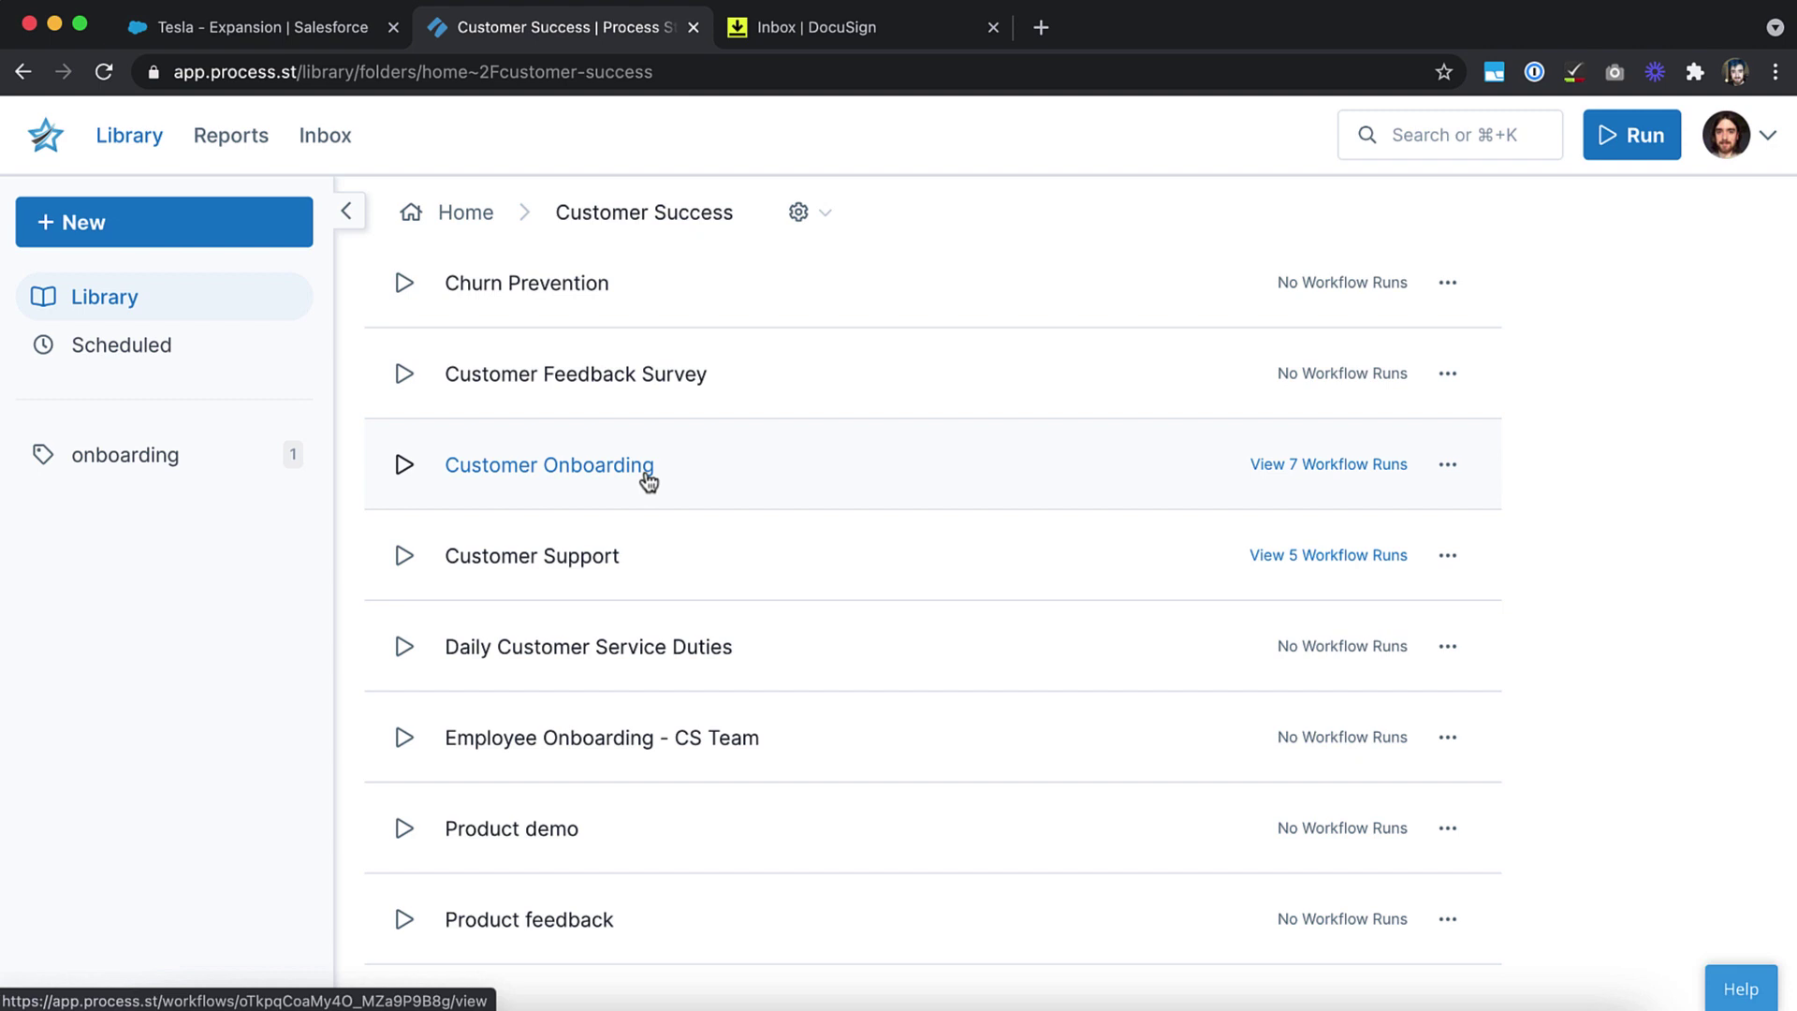
Open the Customer Onboarding workflow from the Customer Success folder
left_click(645, 475)
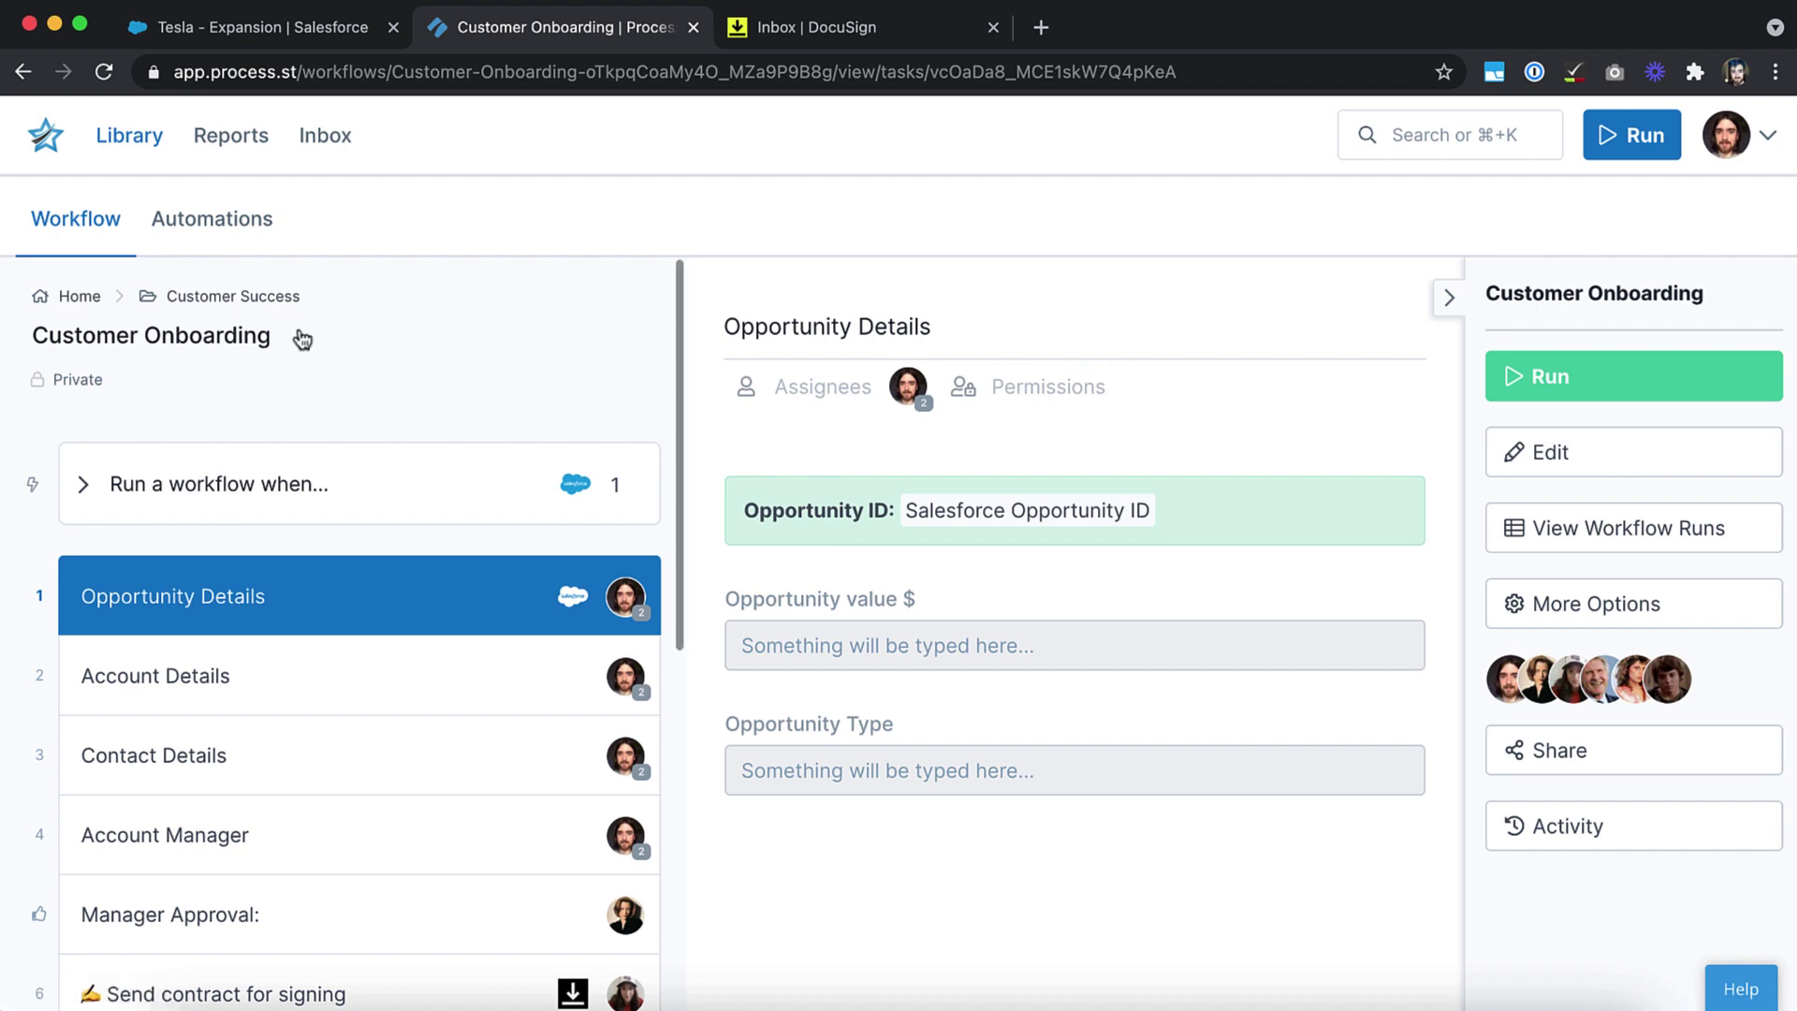
left_click(235, 230)
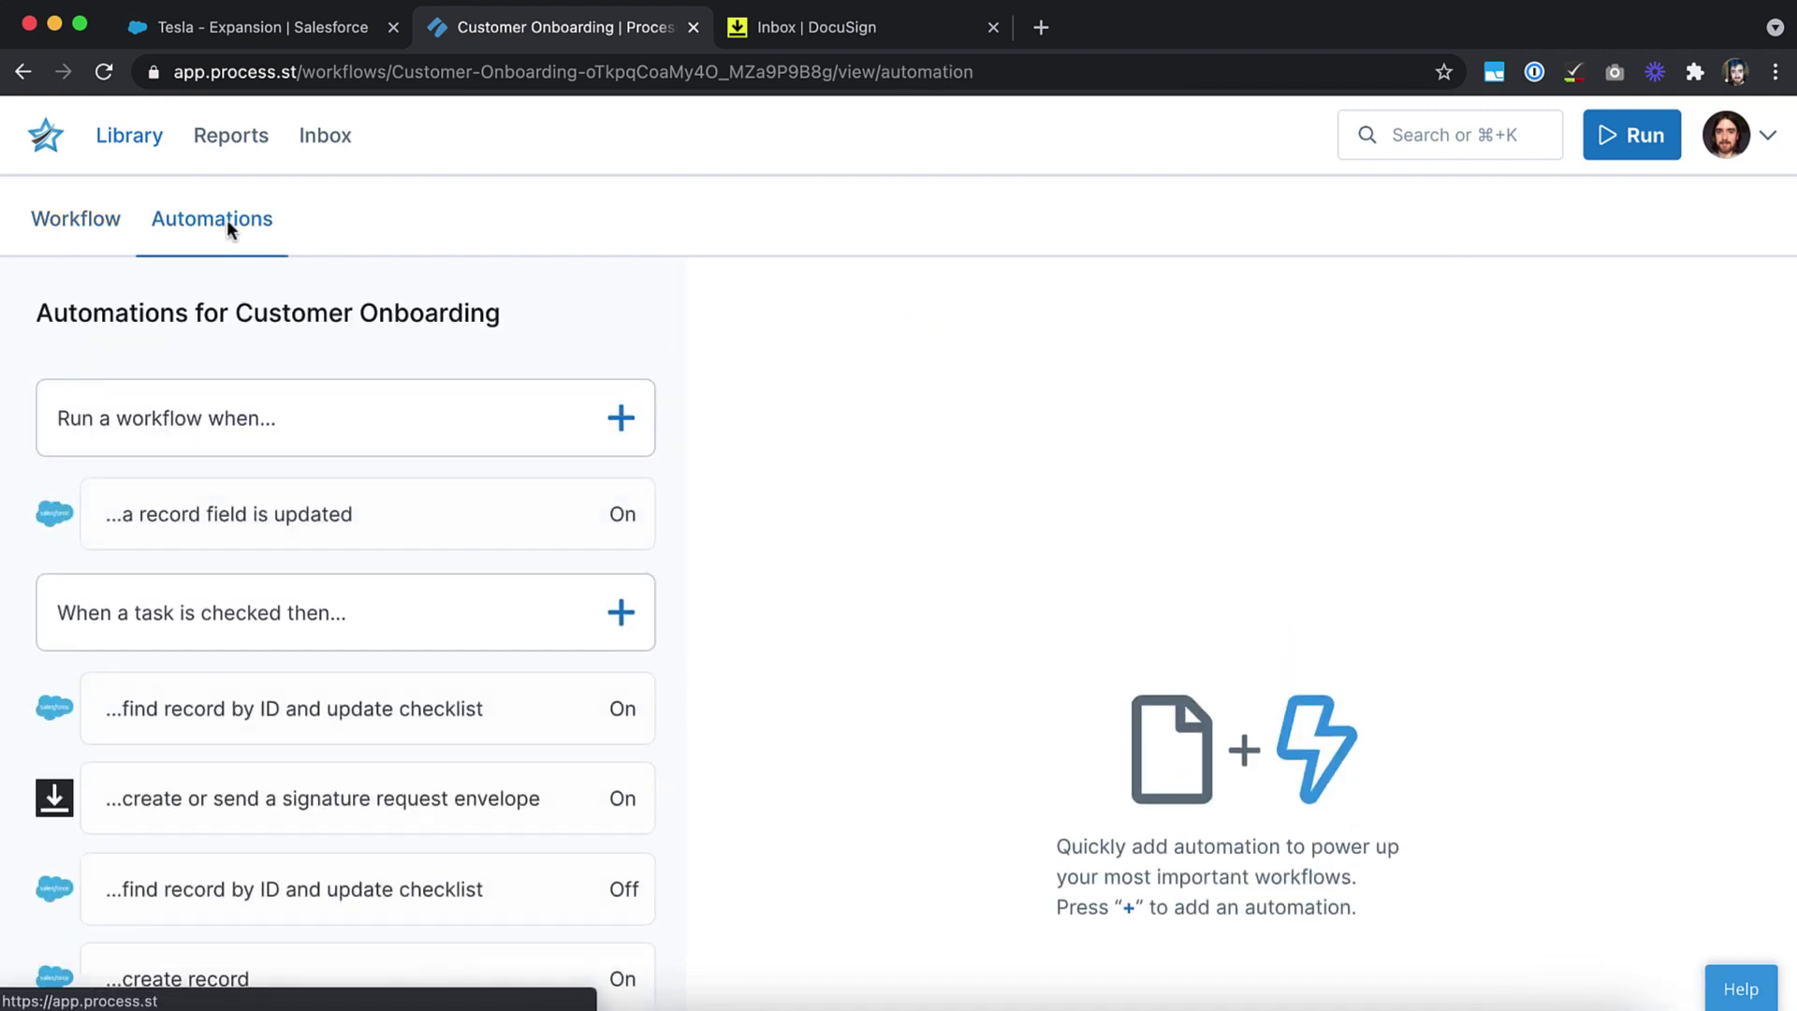
scroll(434, 522, "down", 3)
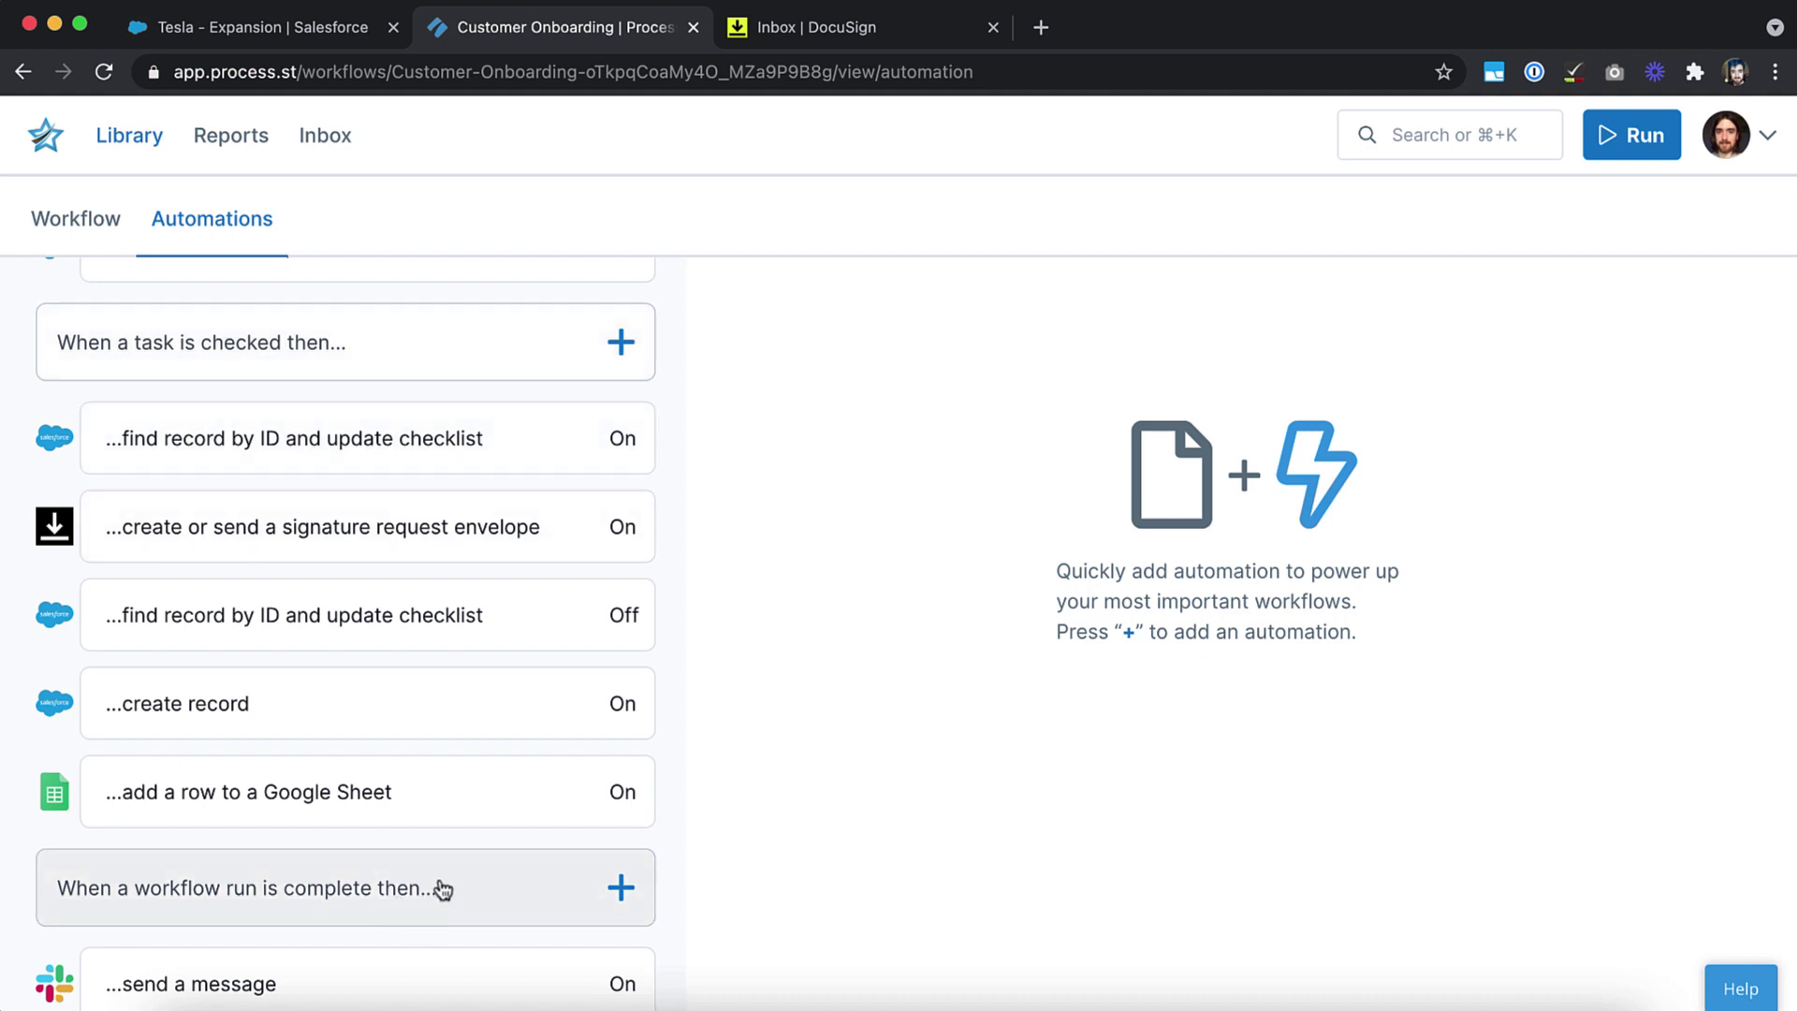
scroll(403, 882, "up", 3)
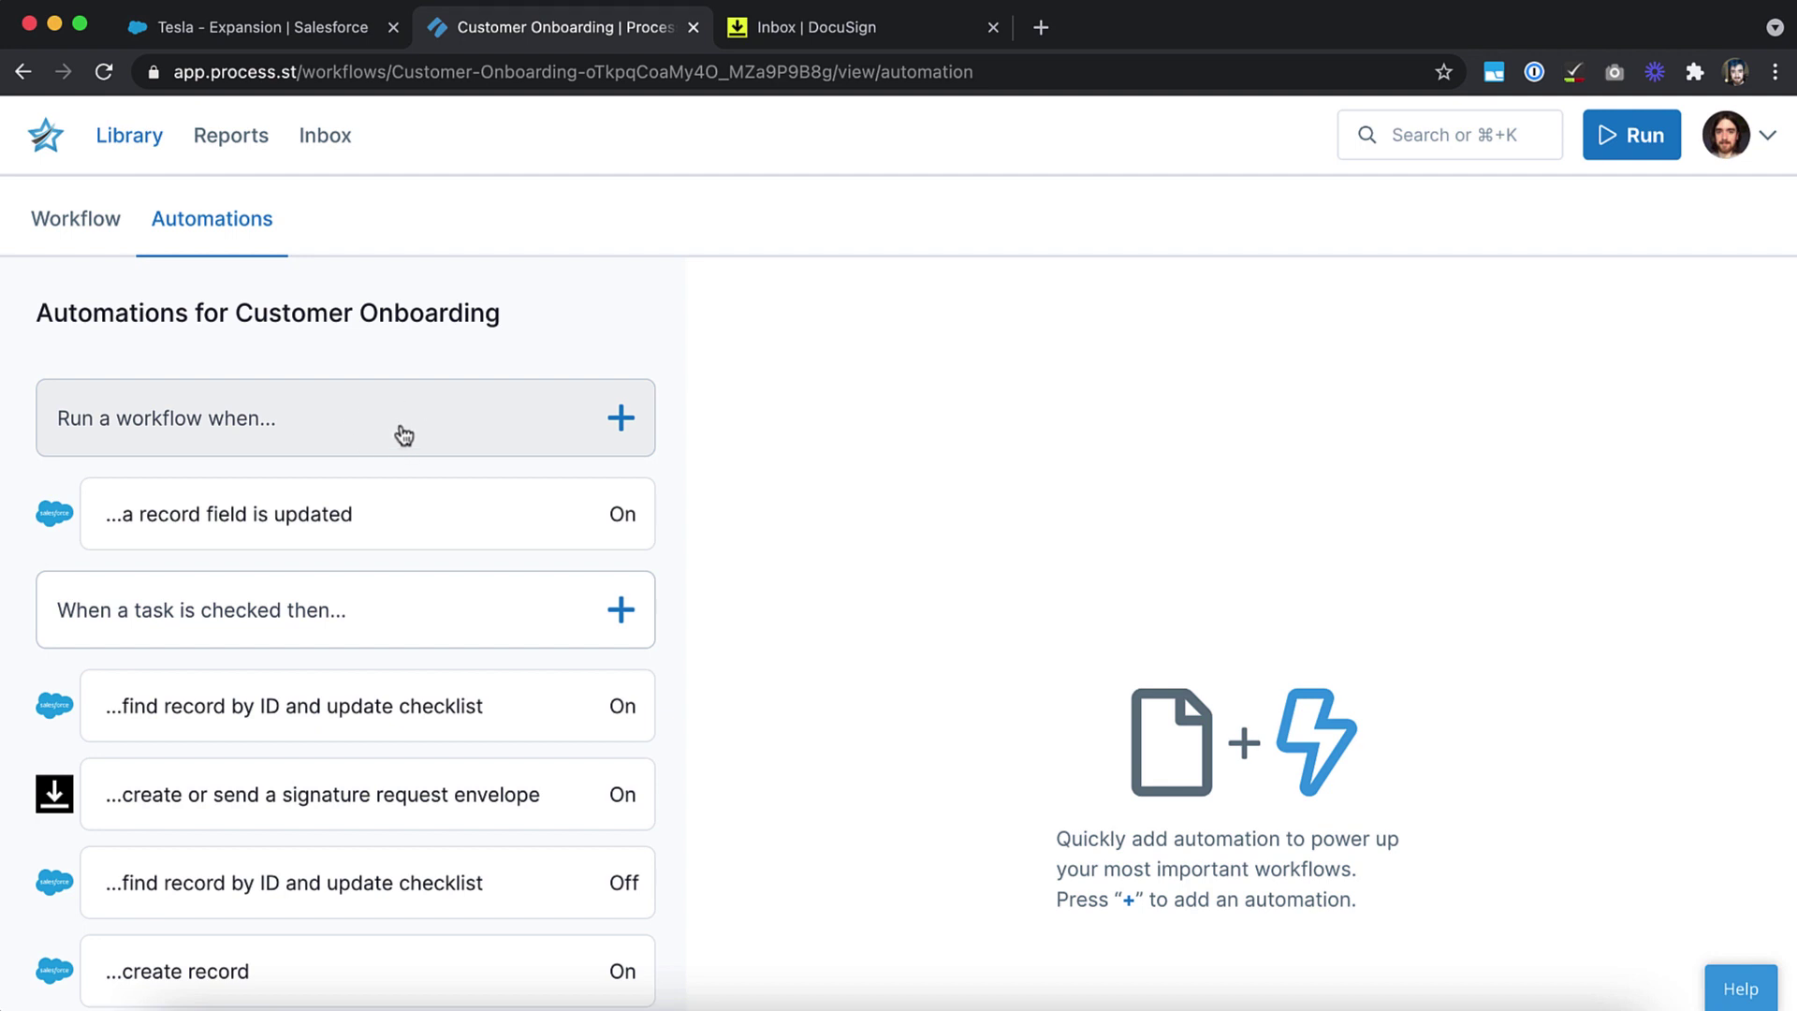
scroll(402, 431, "down", 3)
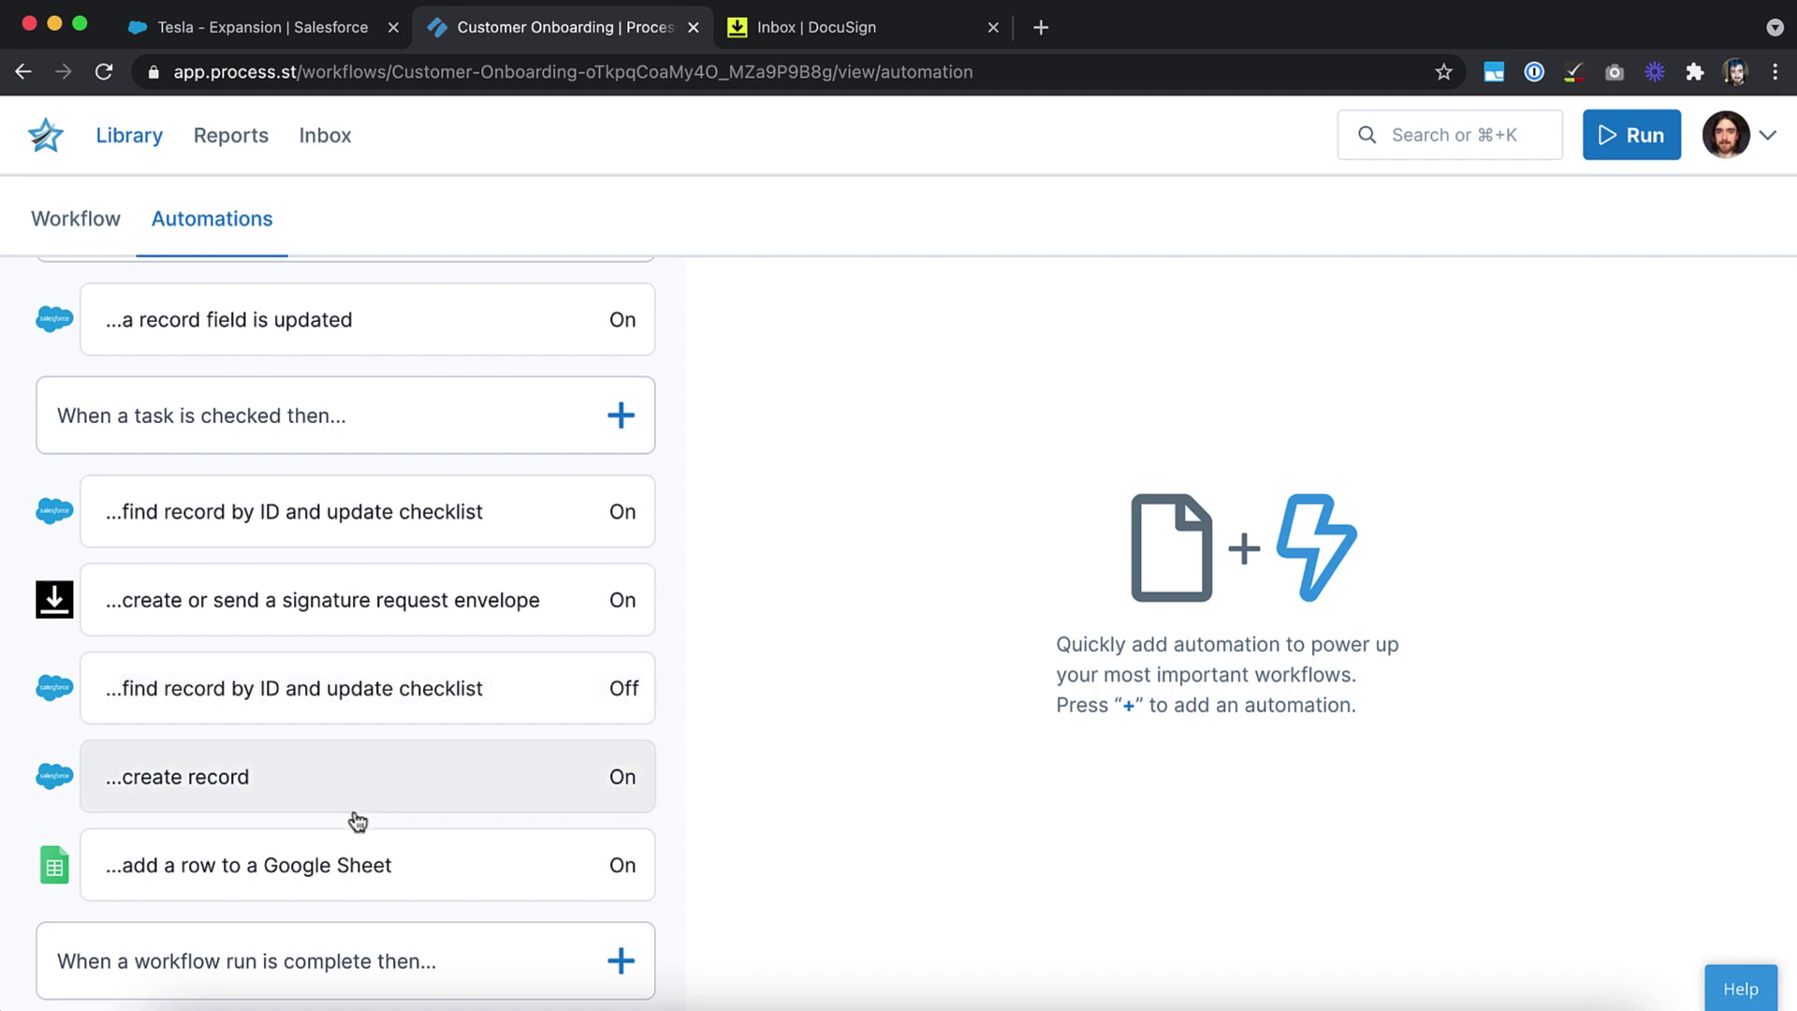
scroll(356, 821, "up", 3)
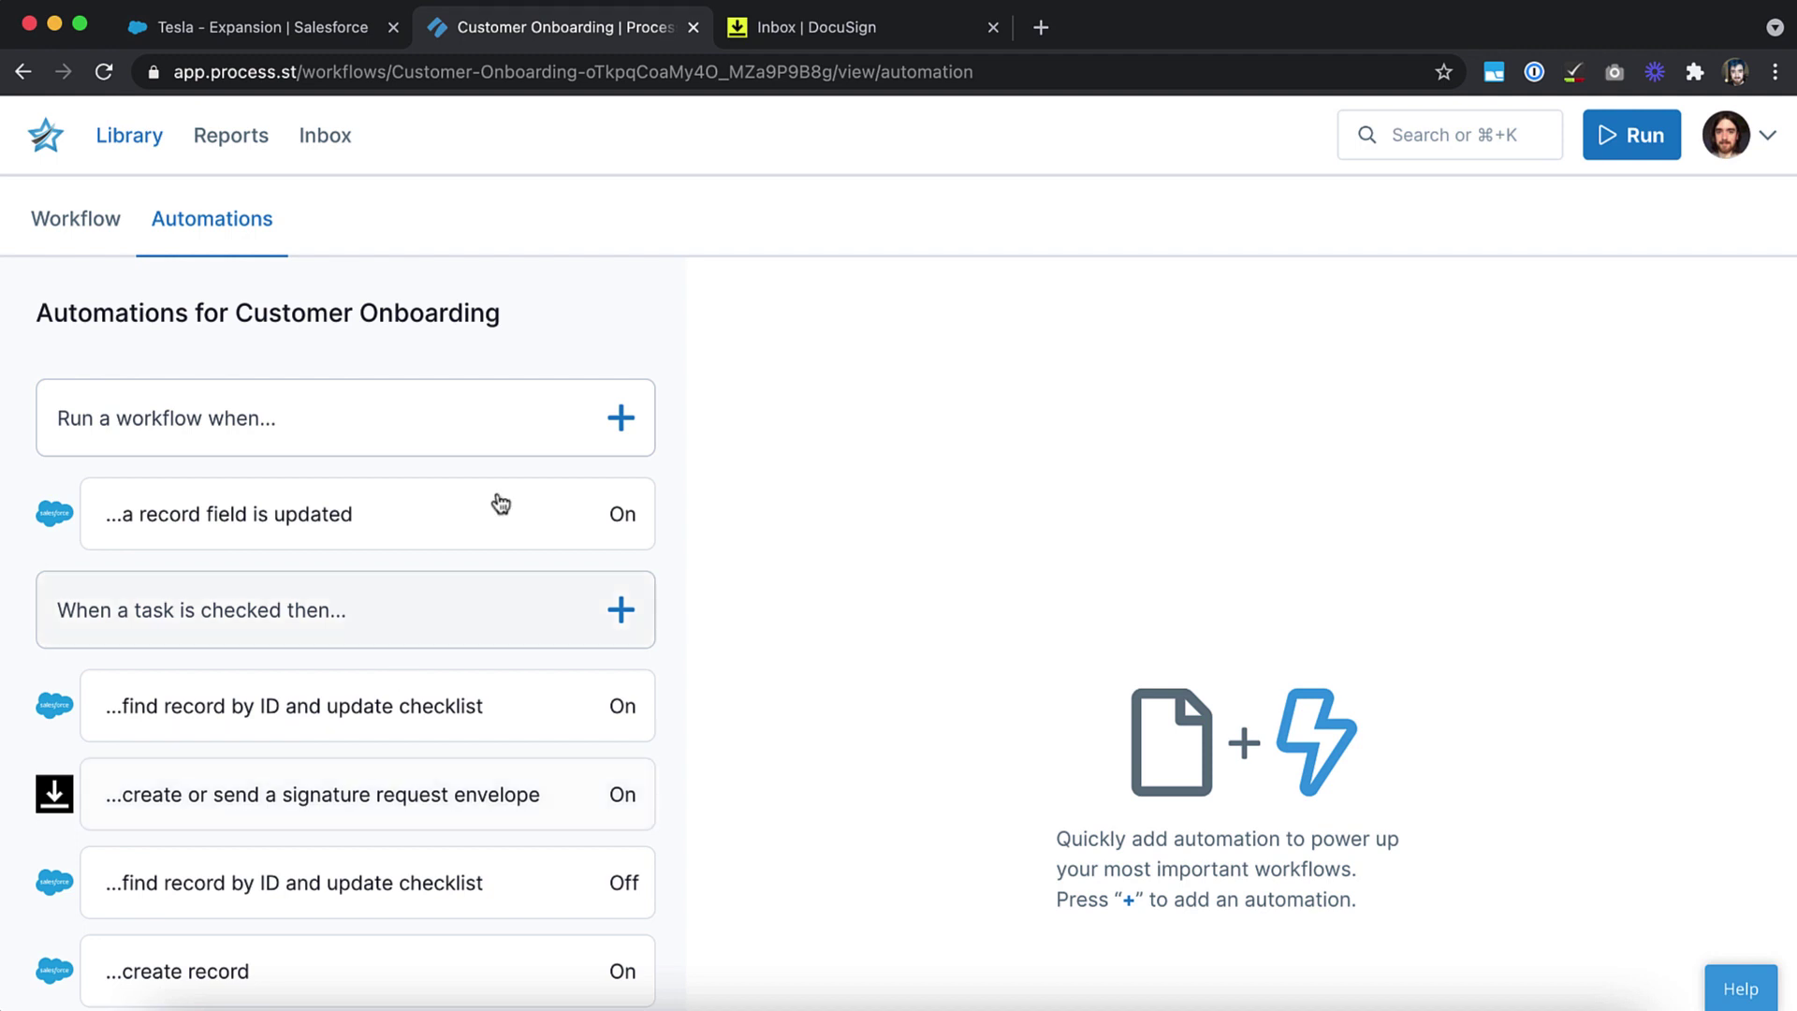
Add a run-a-workflow trigger using Salesforce's '…a record field is updated' with the connected account
left_click(575, 430)
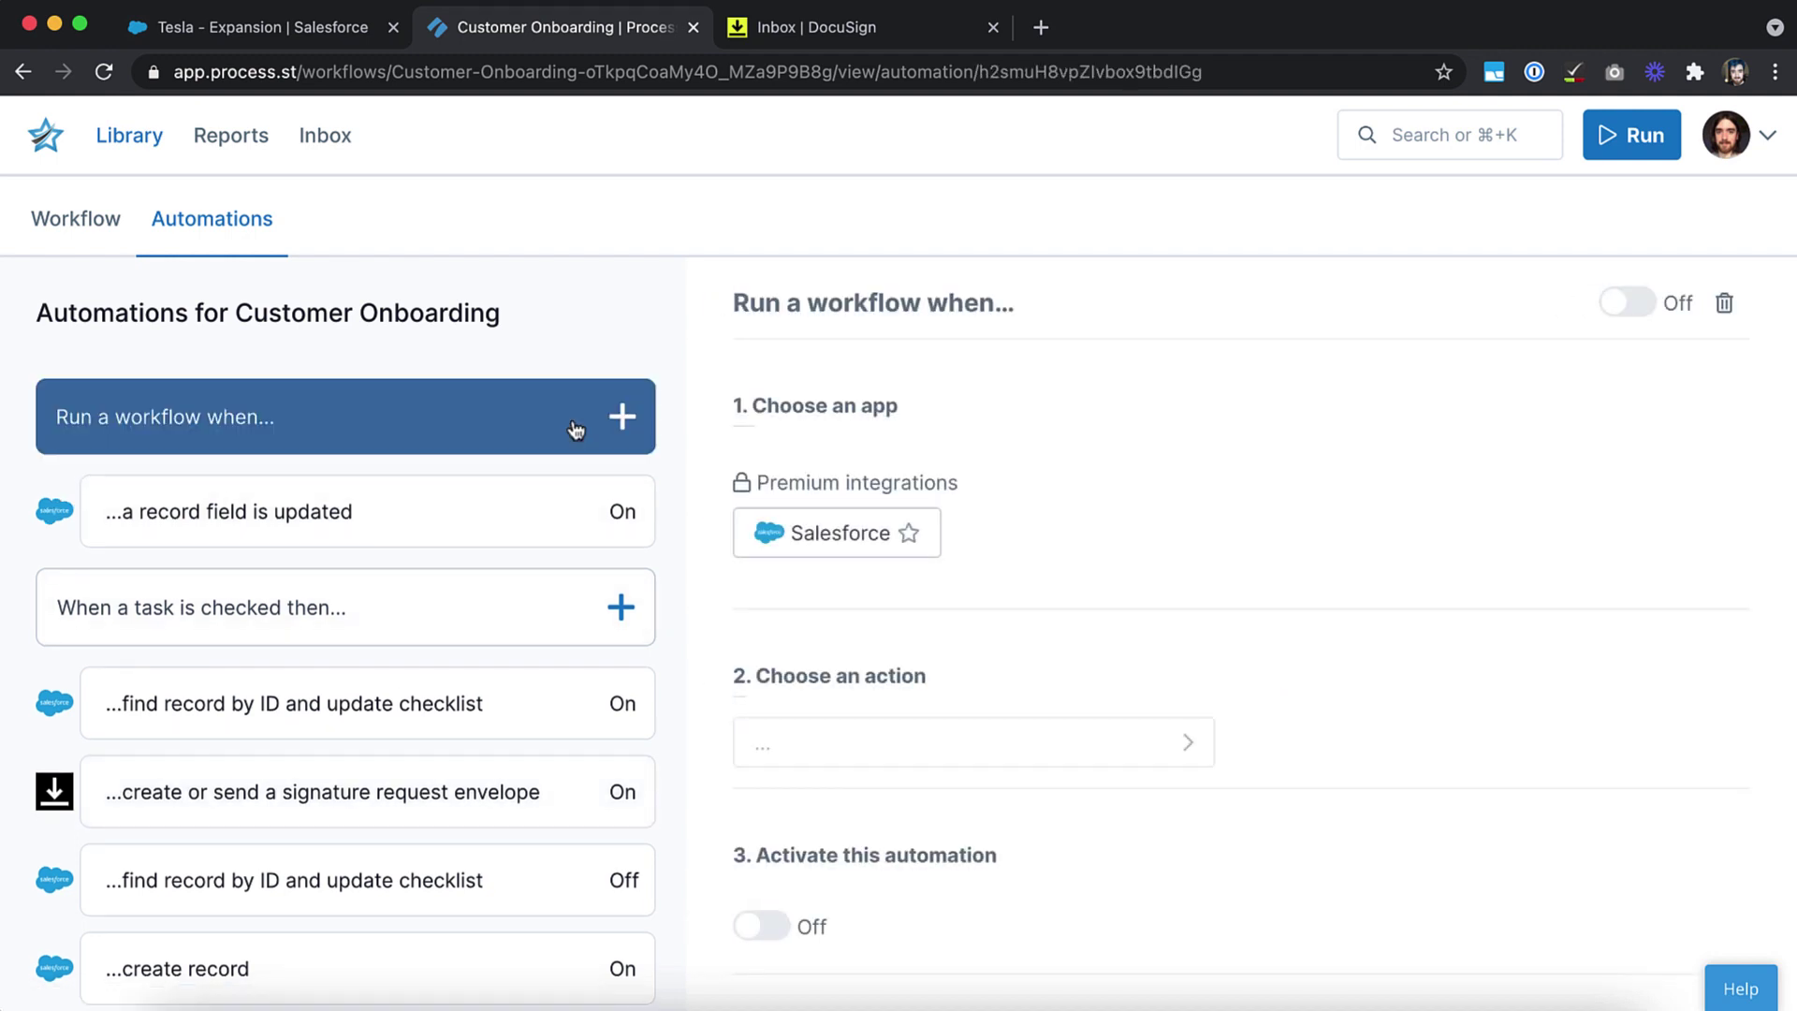
left_click(820, 539)
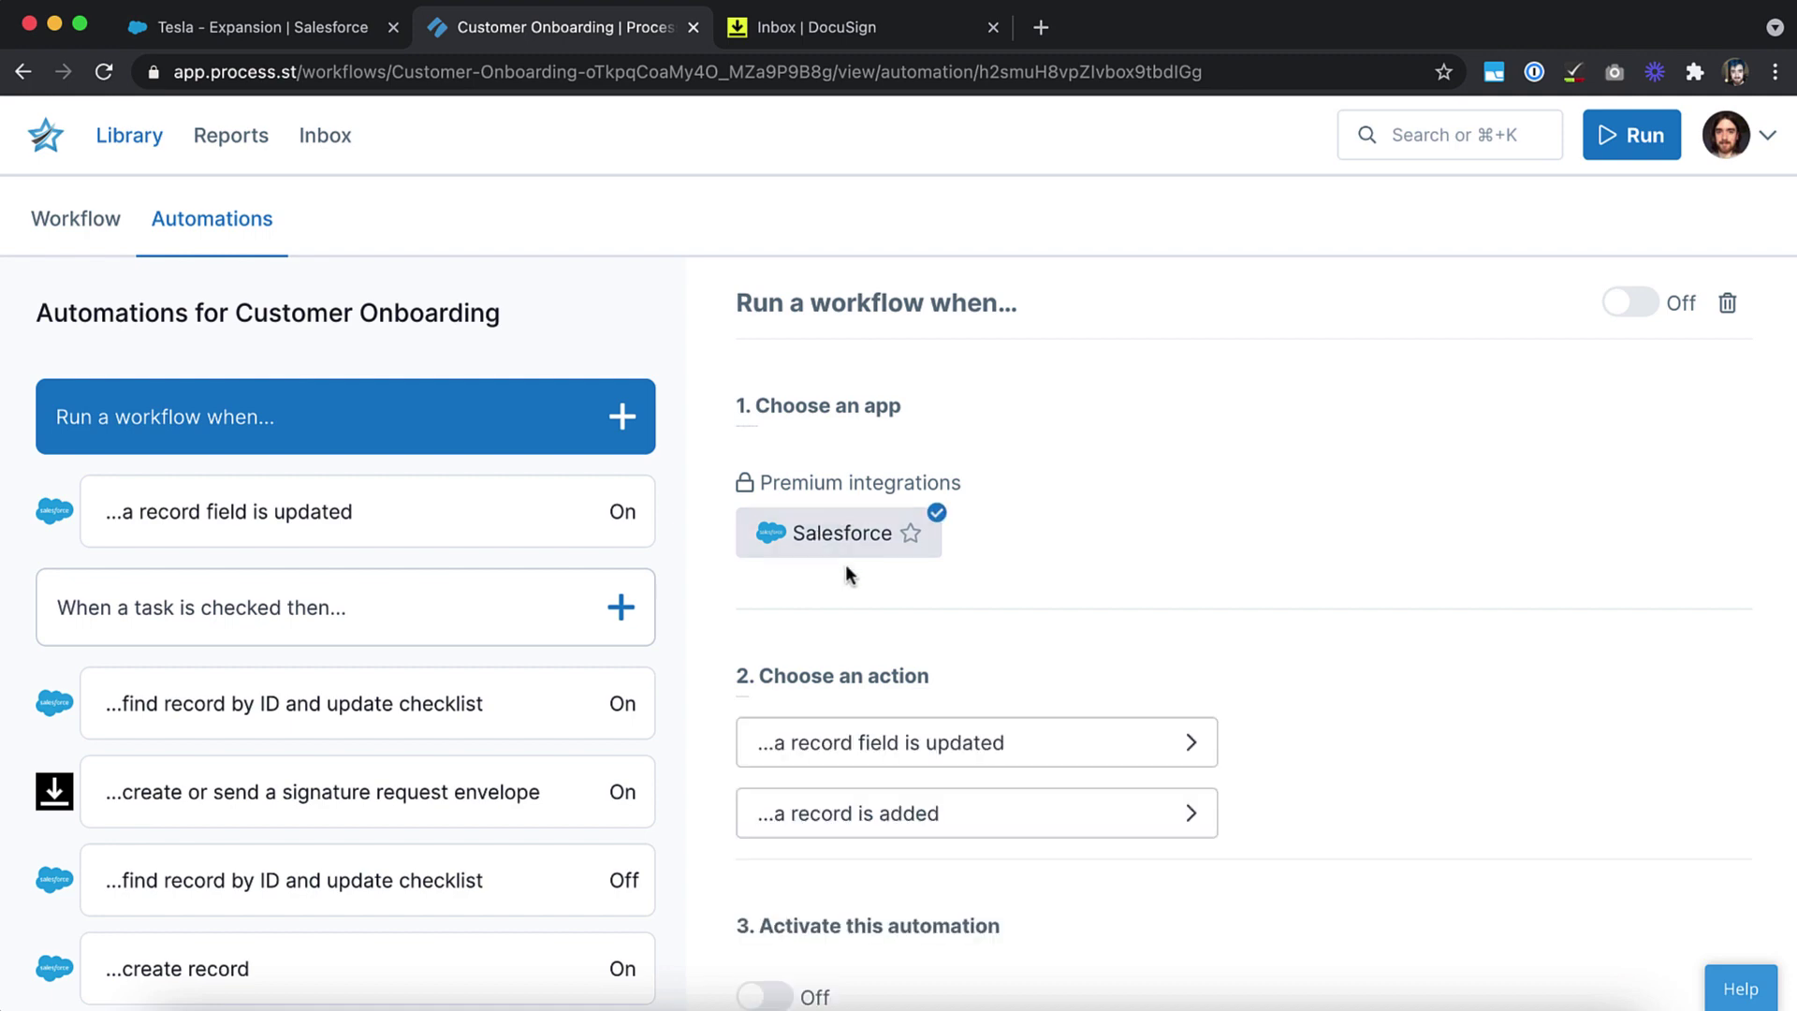
left_click(953, 767)
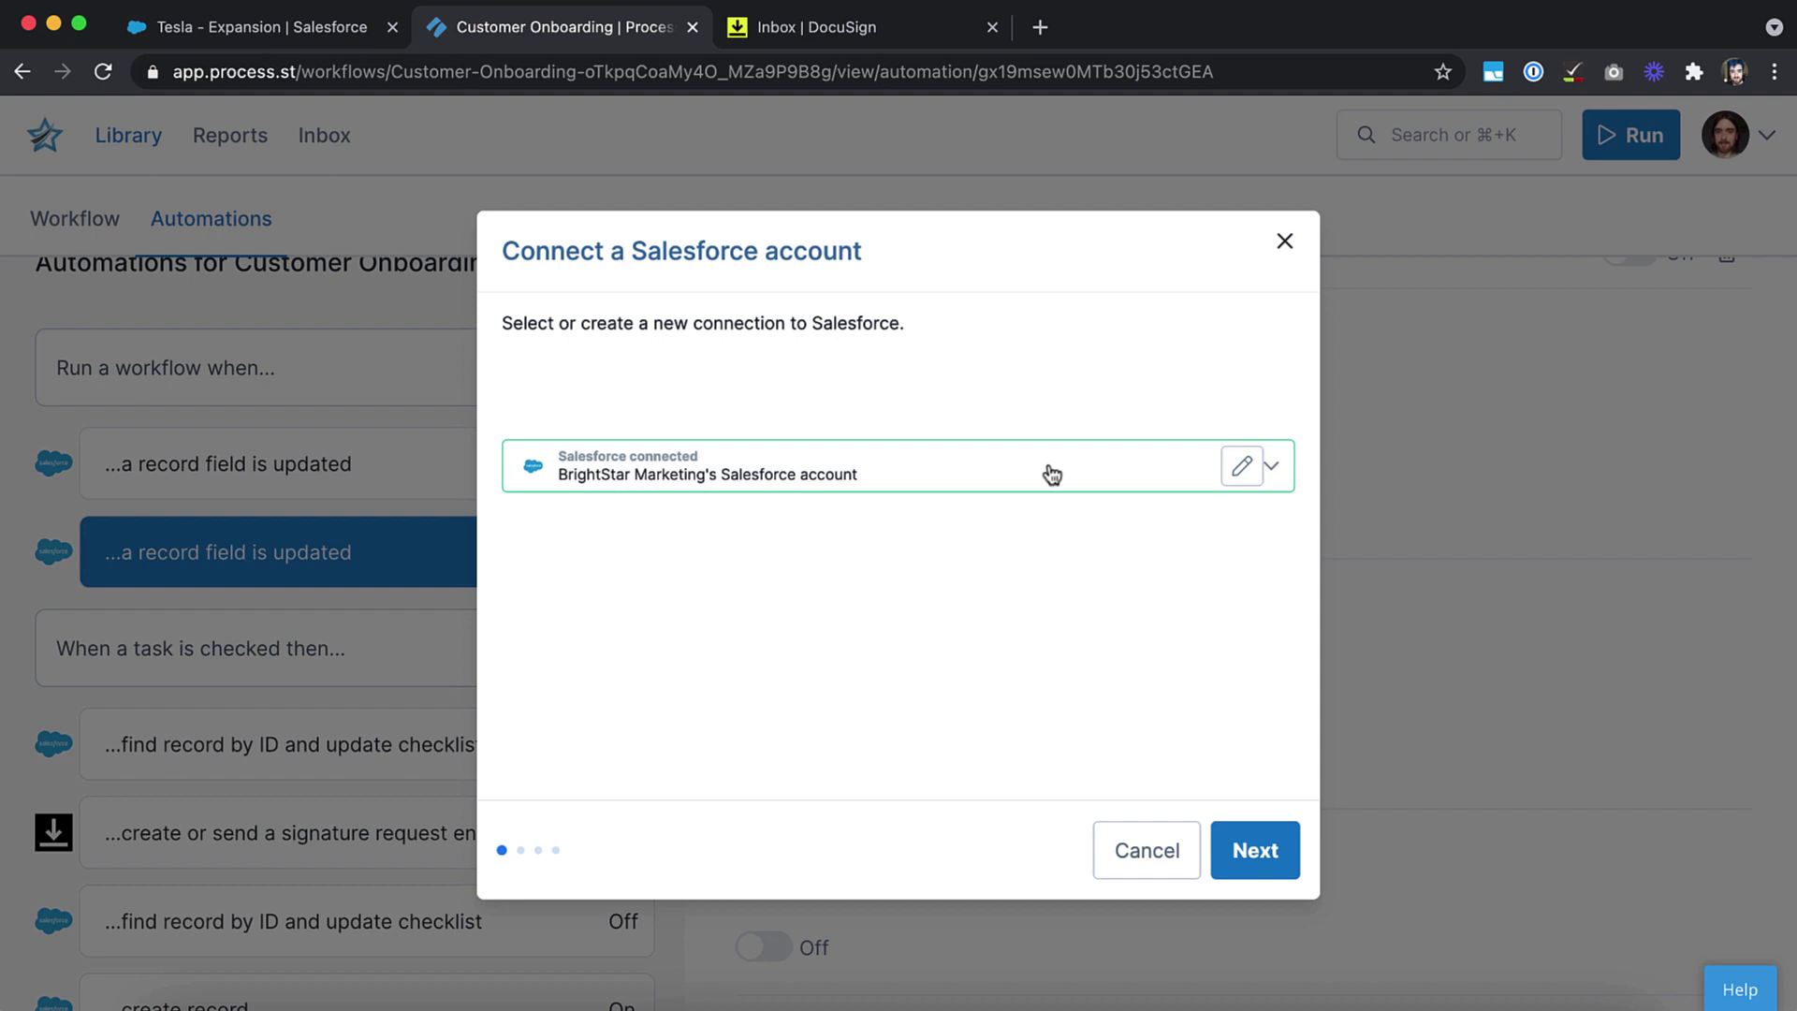
left_click(1243, 848)
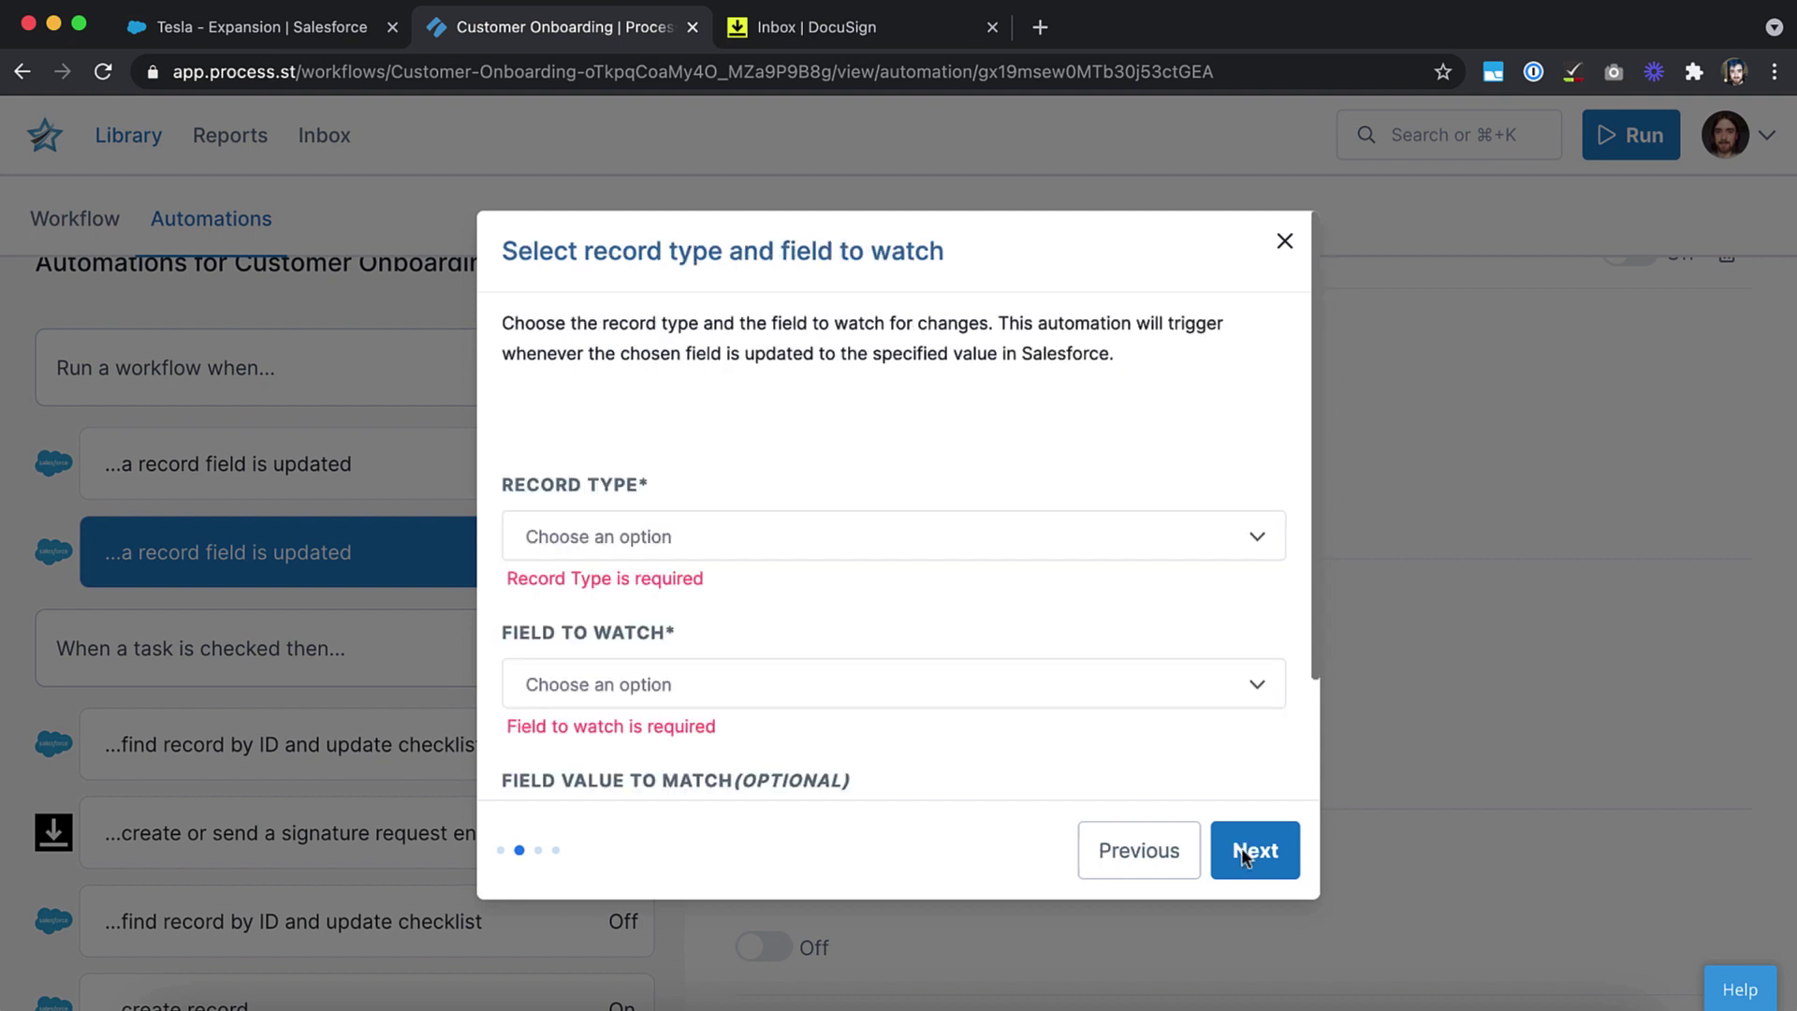
Watch Opportunity Stage for Closed Won, including created records
left_click(1161, 534)
type("opp")
left_click(1095, 582)
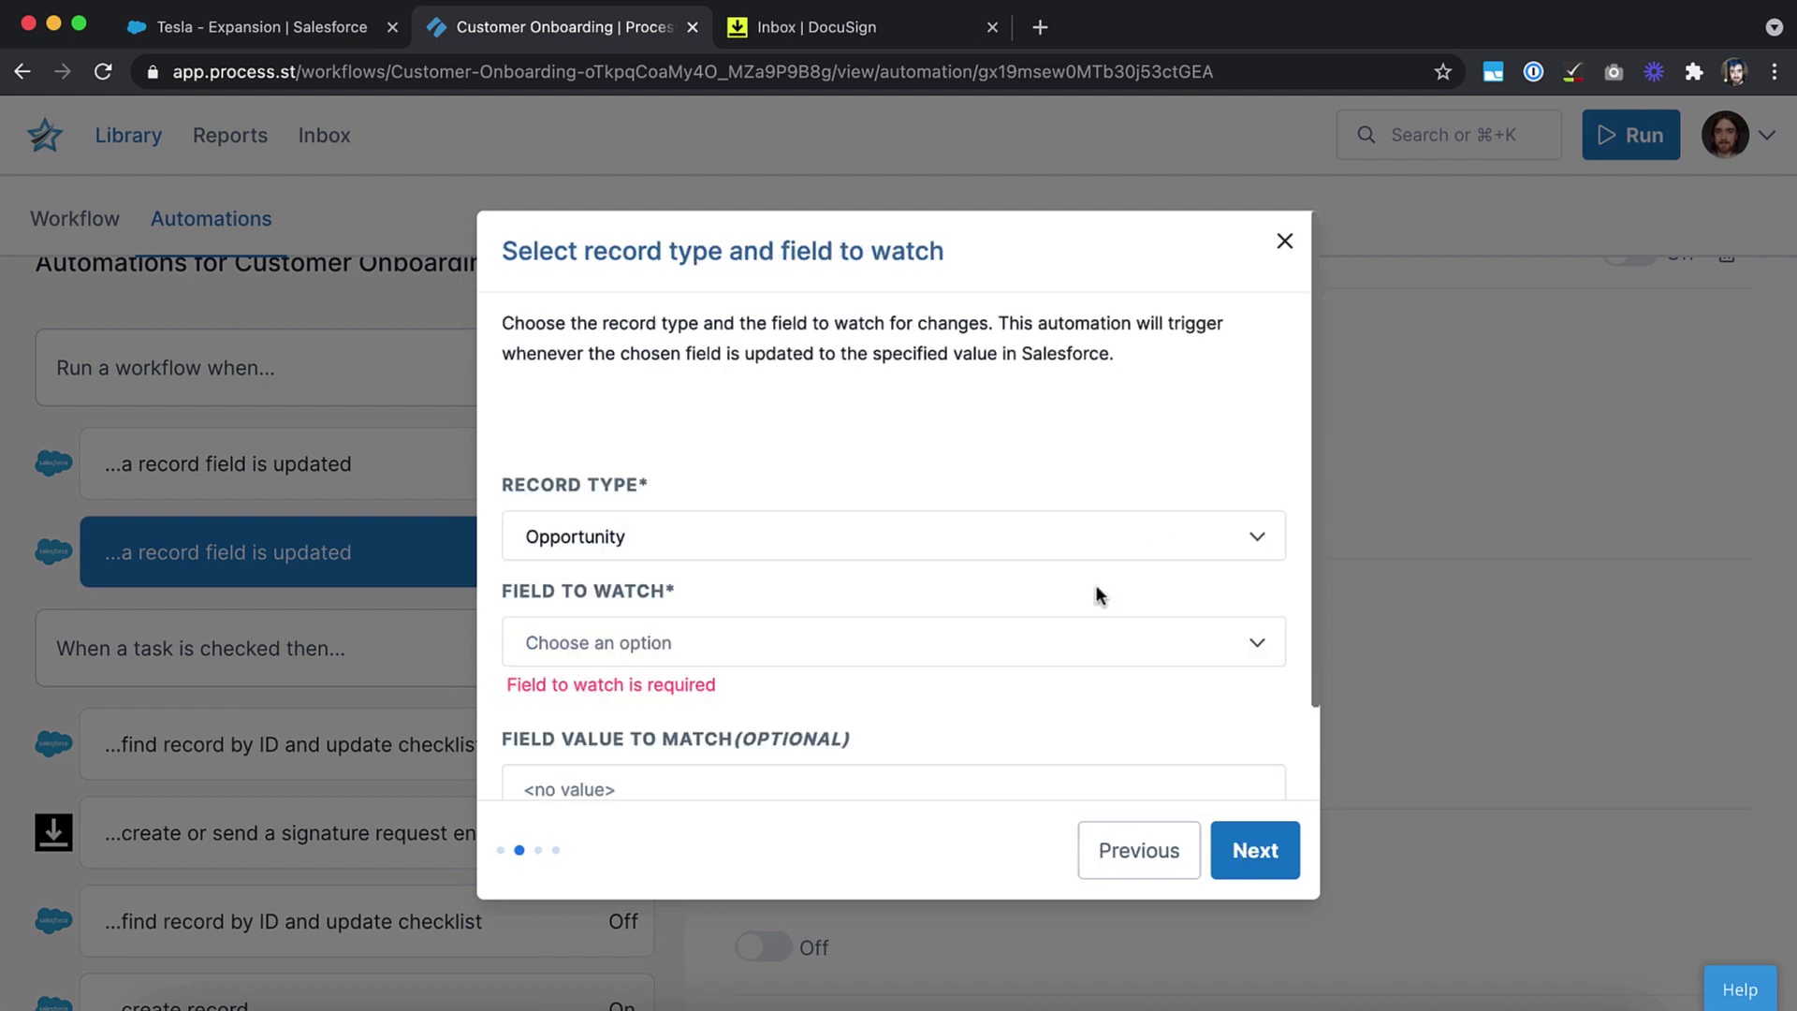
key("Tab")
type("stage")
left_click(1035, 683)
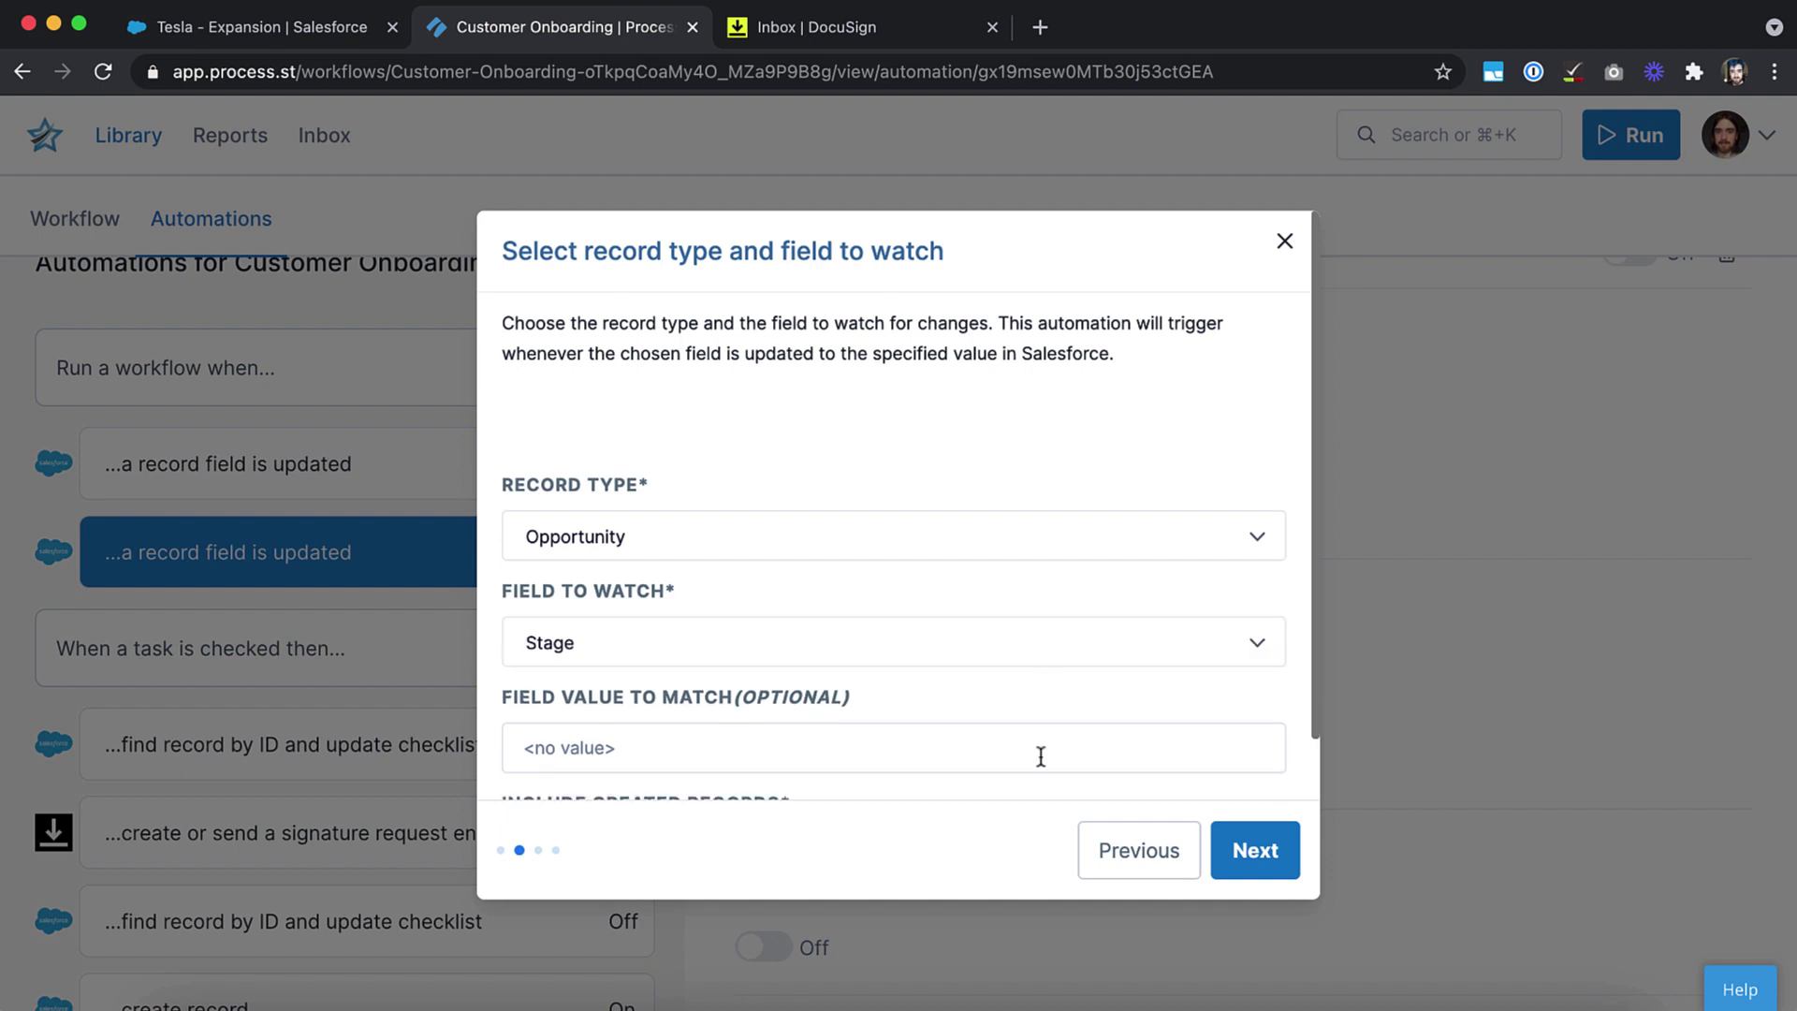
scroll(1042, 756, "down", 1)
left_click(1038, 691)
type("Closed Won")
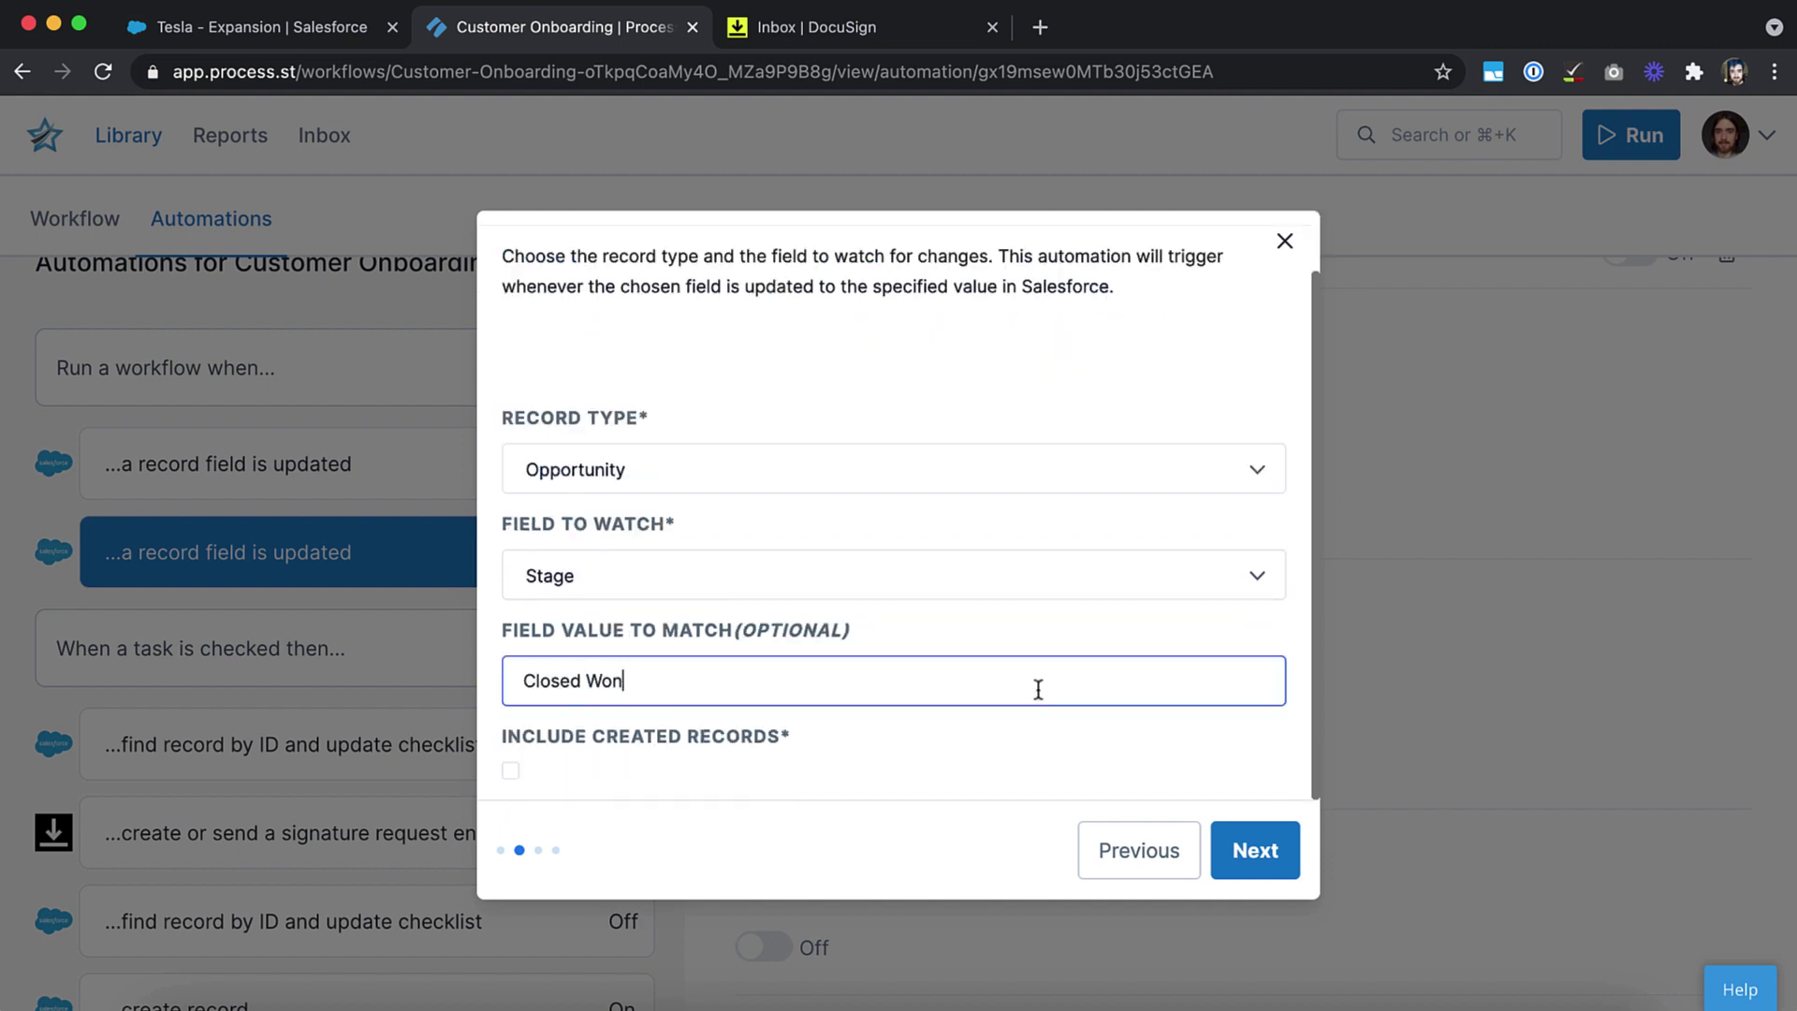
left_click(511, 774)
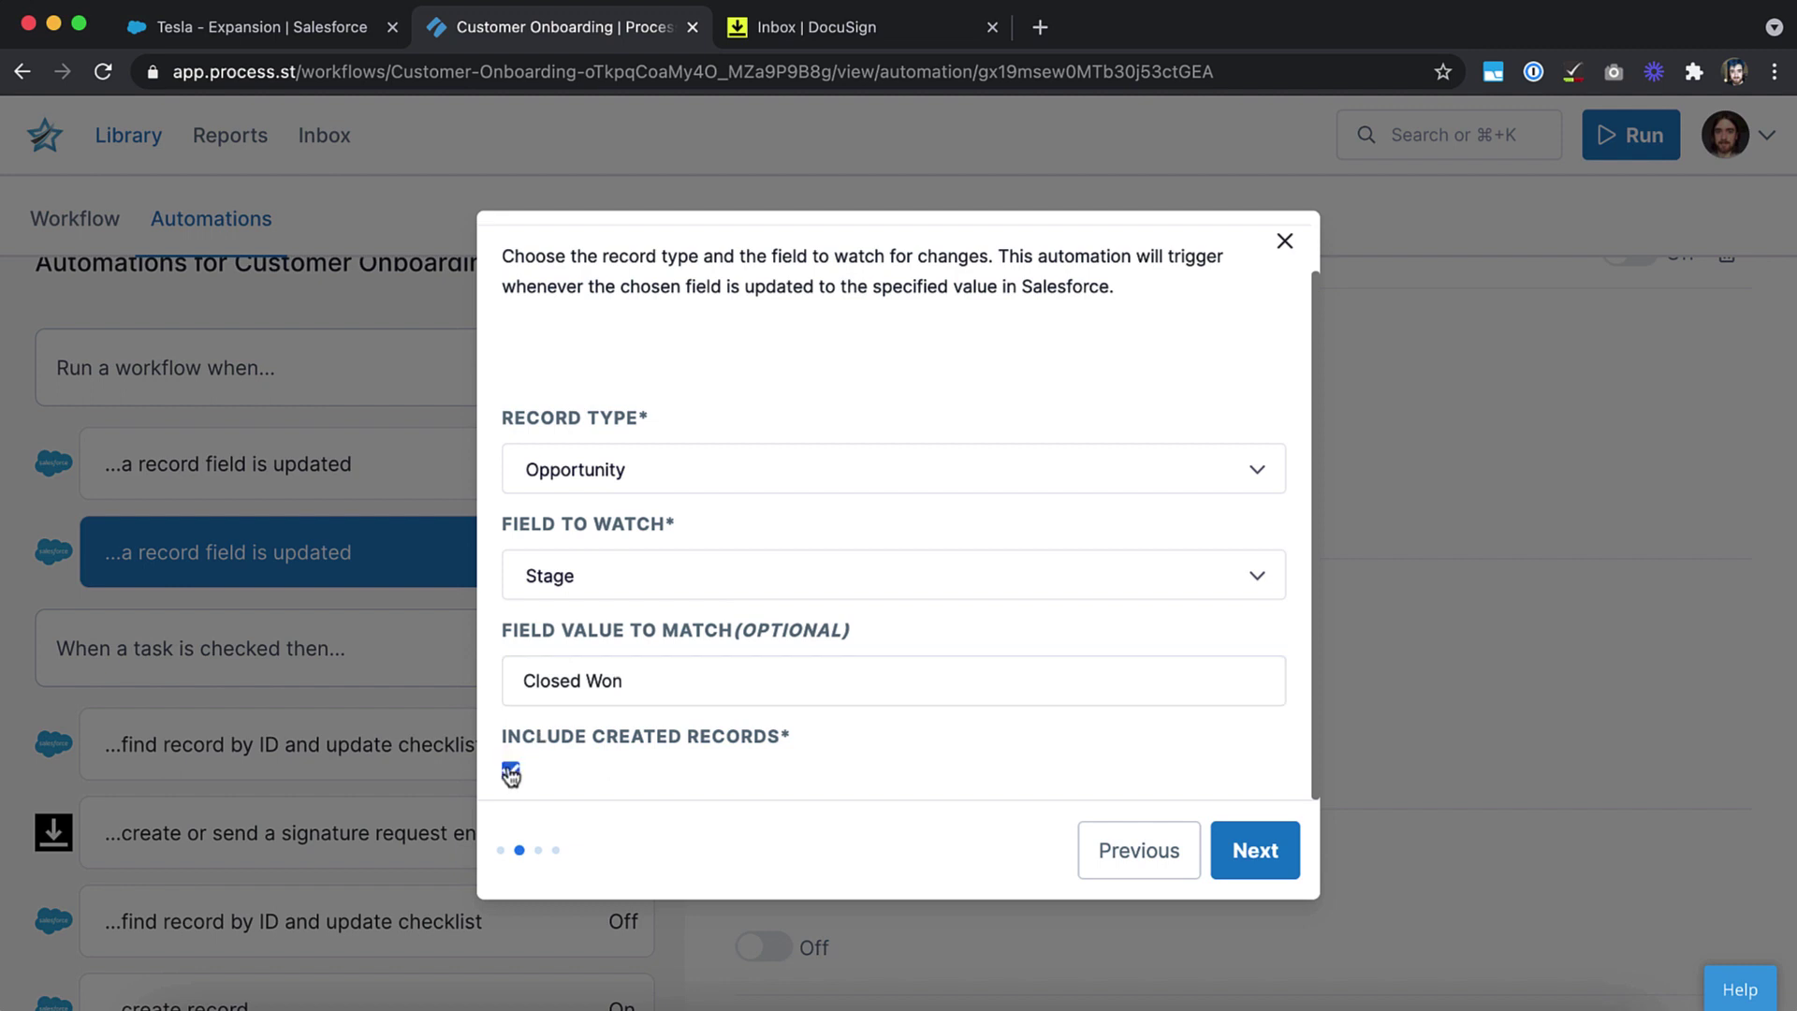
left_click(1257, 853)
left_click(1084, 539)
Name workflow runs after the Opportunity ID
type("id")
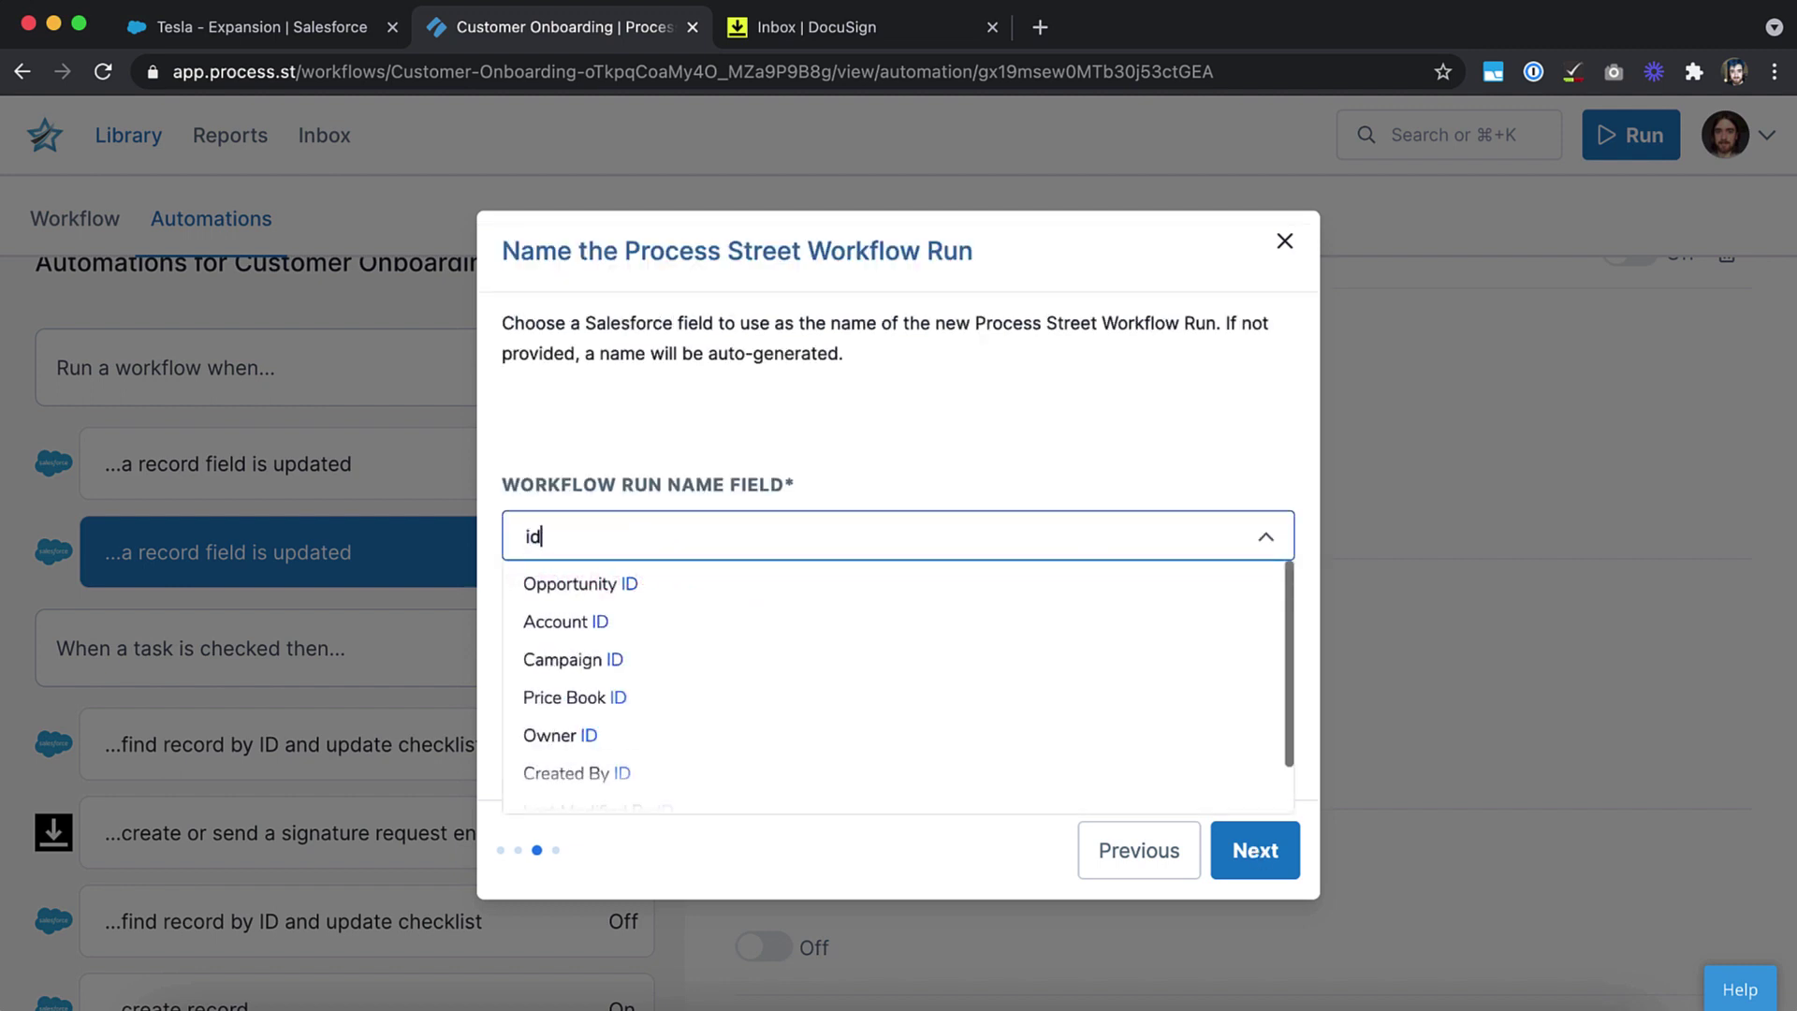
left_click(1080, 571)
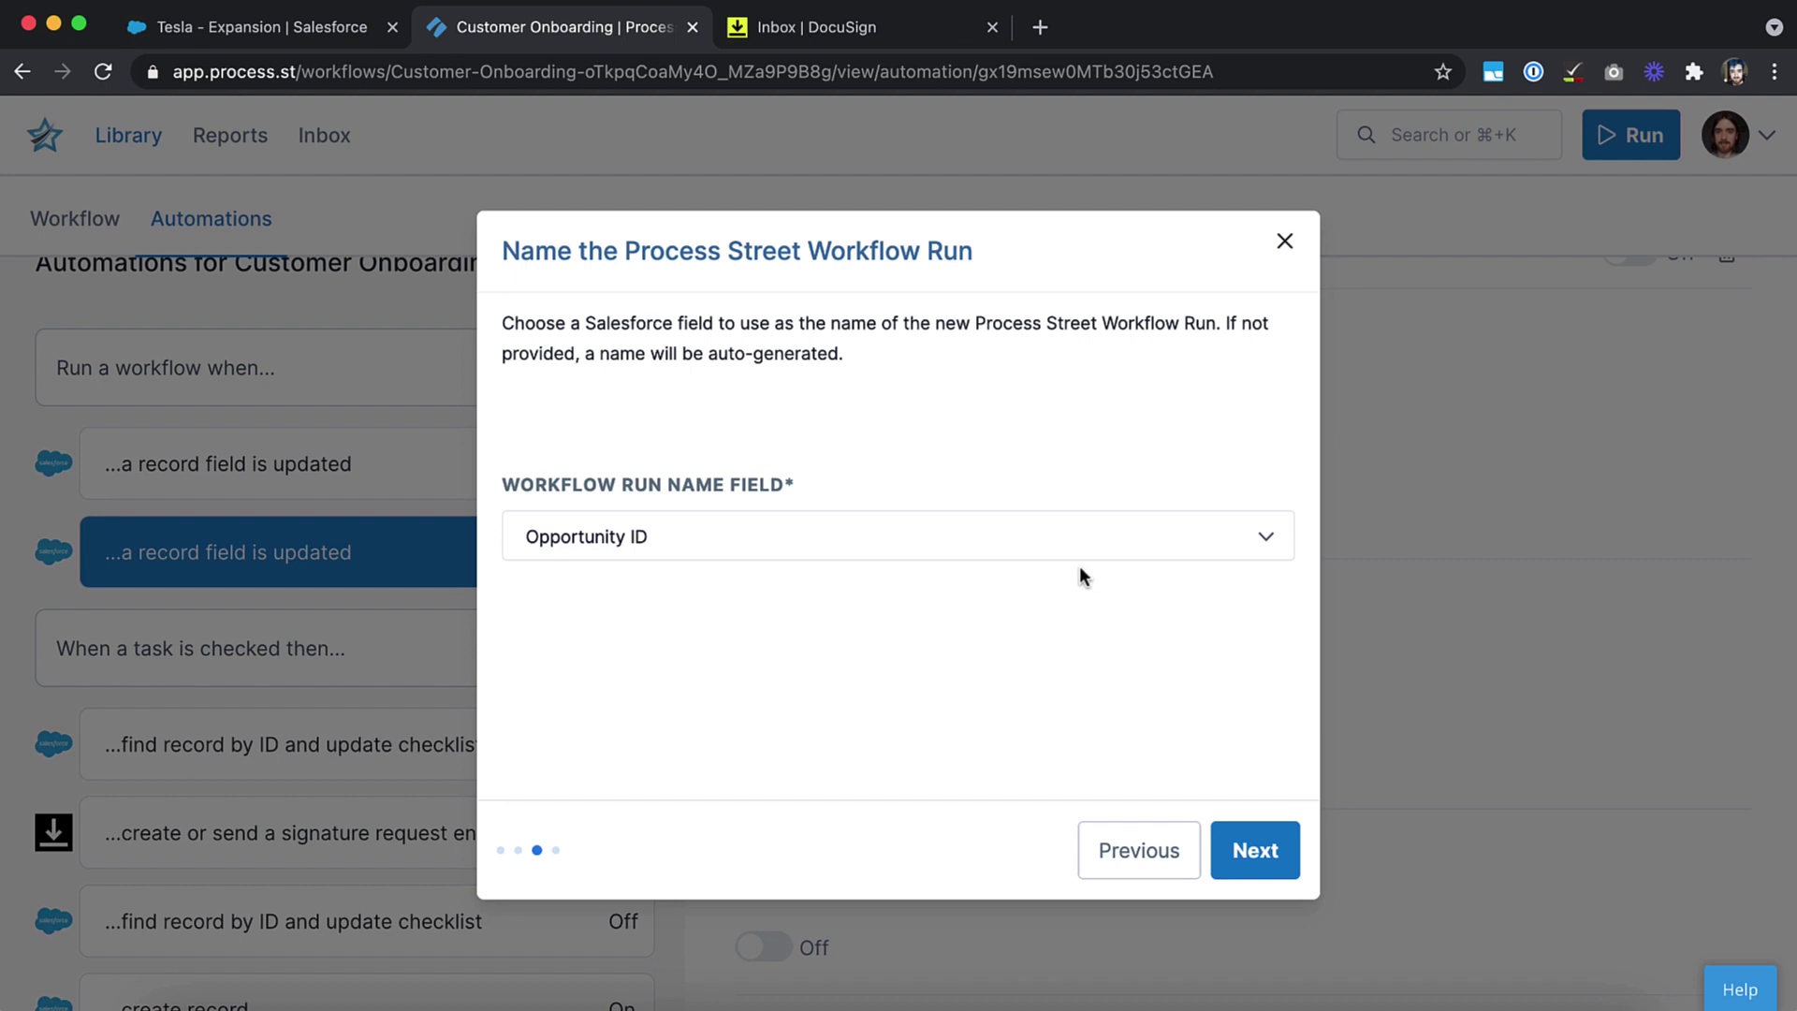
left_click(1273, 854)
Map the Salesforce Account ID and Opportunity ID fields
left_click(1024, 548)
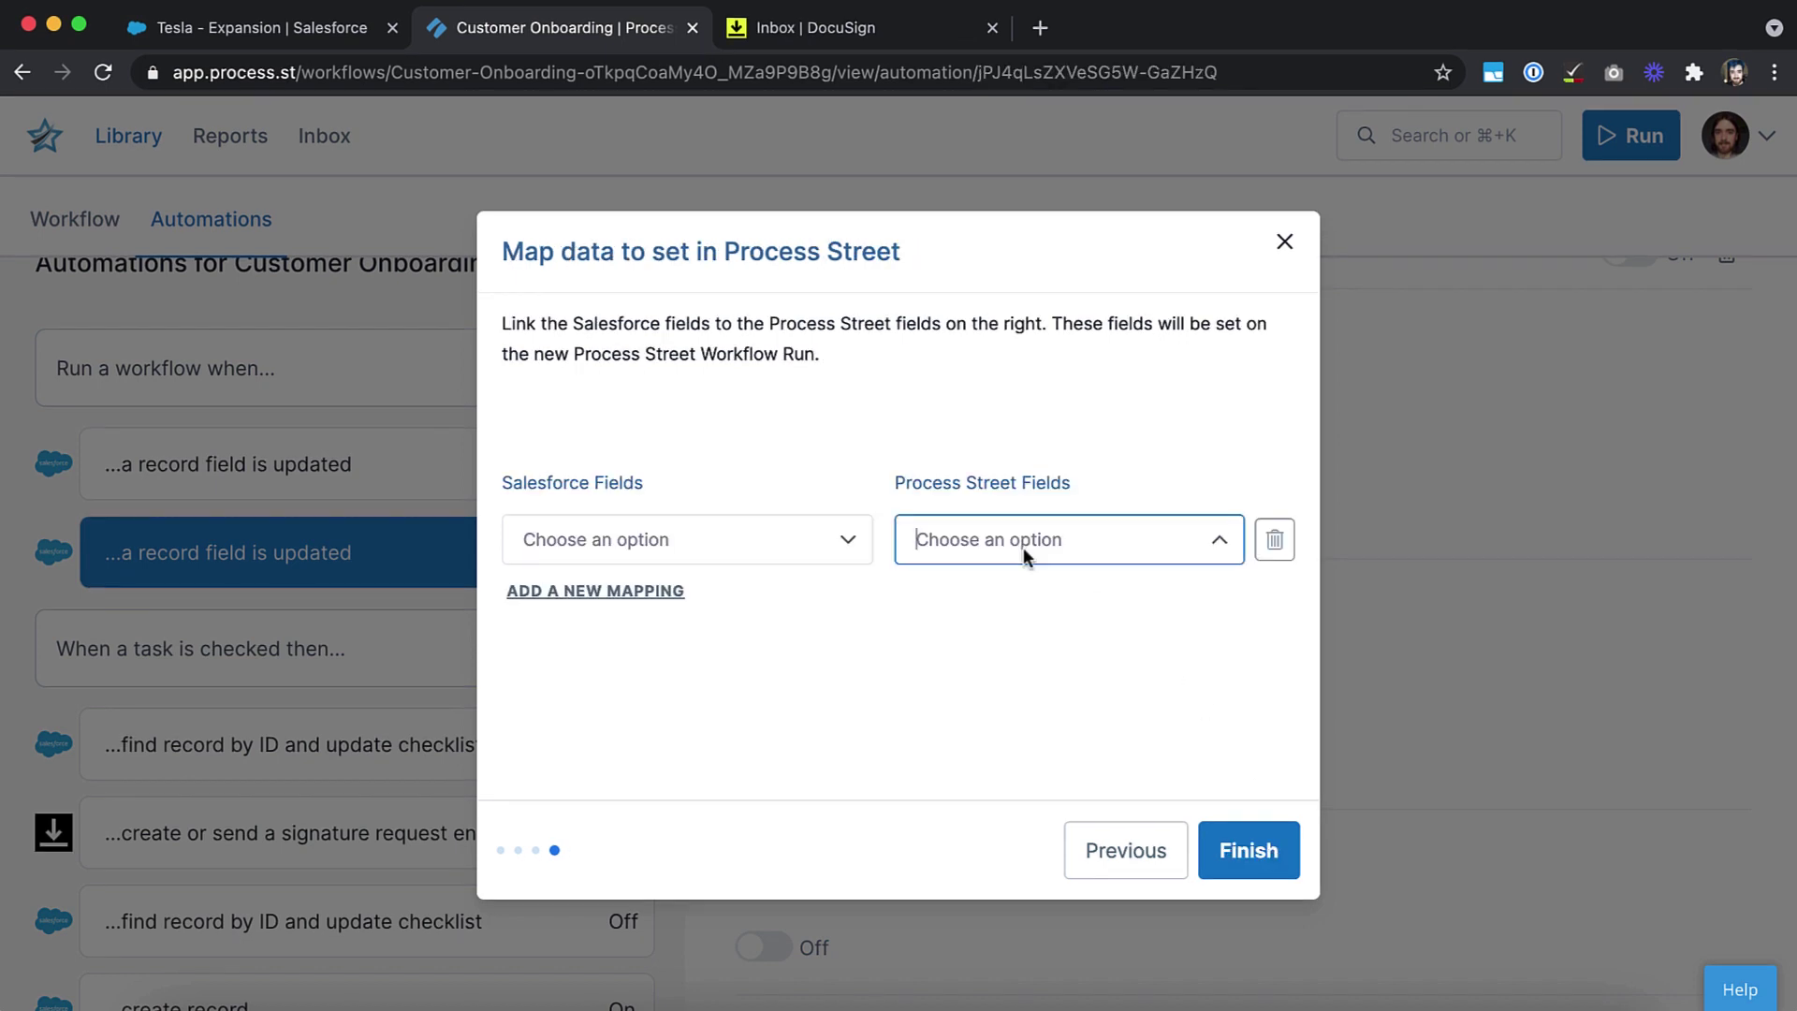
type("account")
left_click(1056, 749)
left_click(674, 539)
type("id")
left_click(568, 595)
left_click(595, 591)
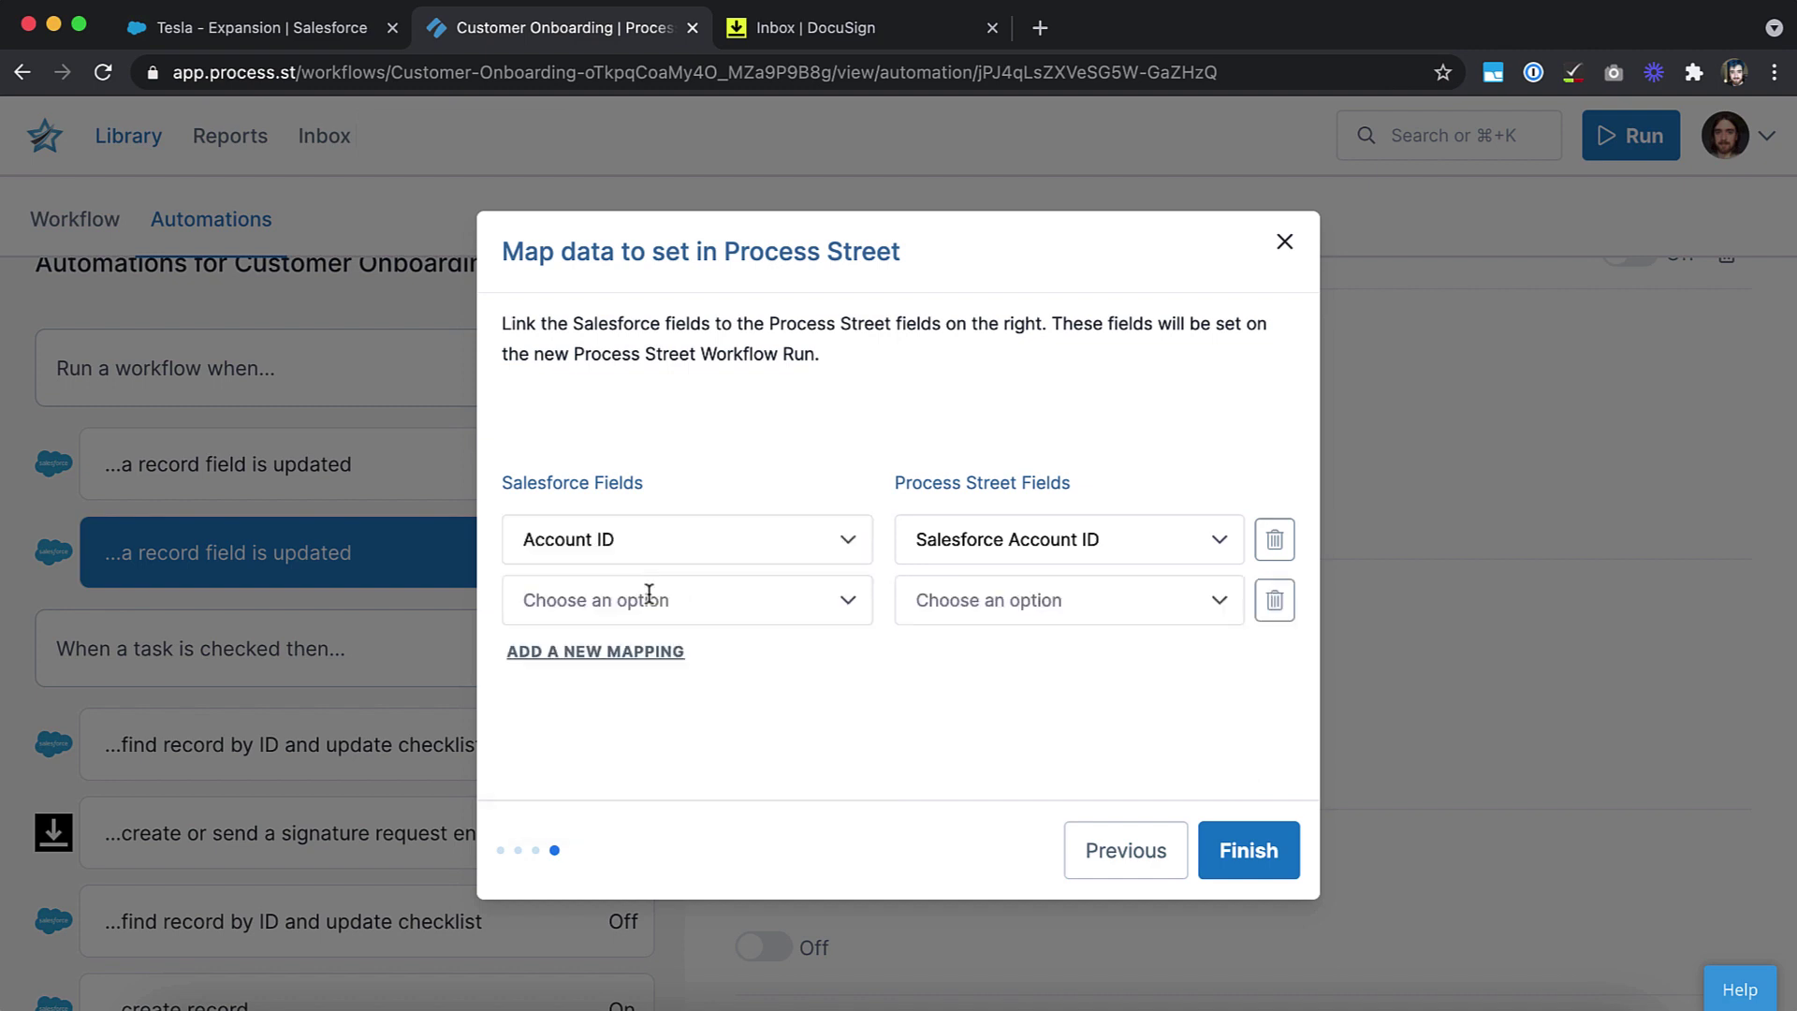
type("sa")
left_click(1003, 652)
left_click(831, 604)
scroll(796, 748, "down", 2)
left_click(599, 814)
Map Owner ID and Contact ID to the Salesforce Owner ID and Primary Contact ID fields
left_click(599, 646)
left_click(1030, 658)
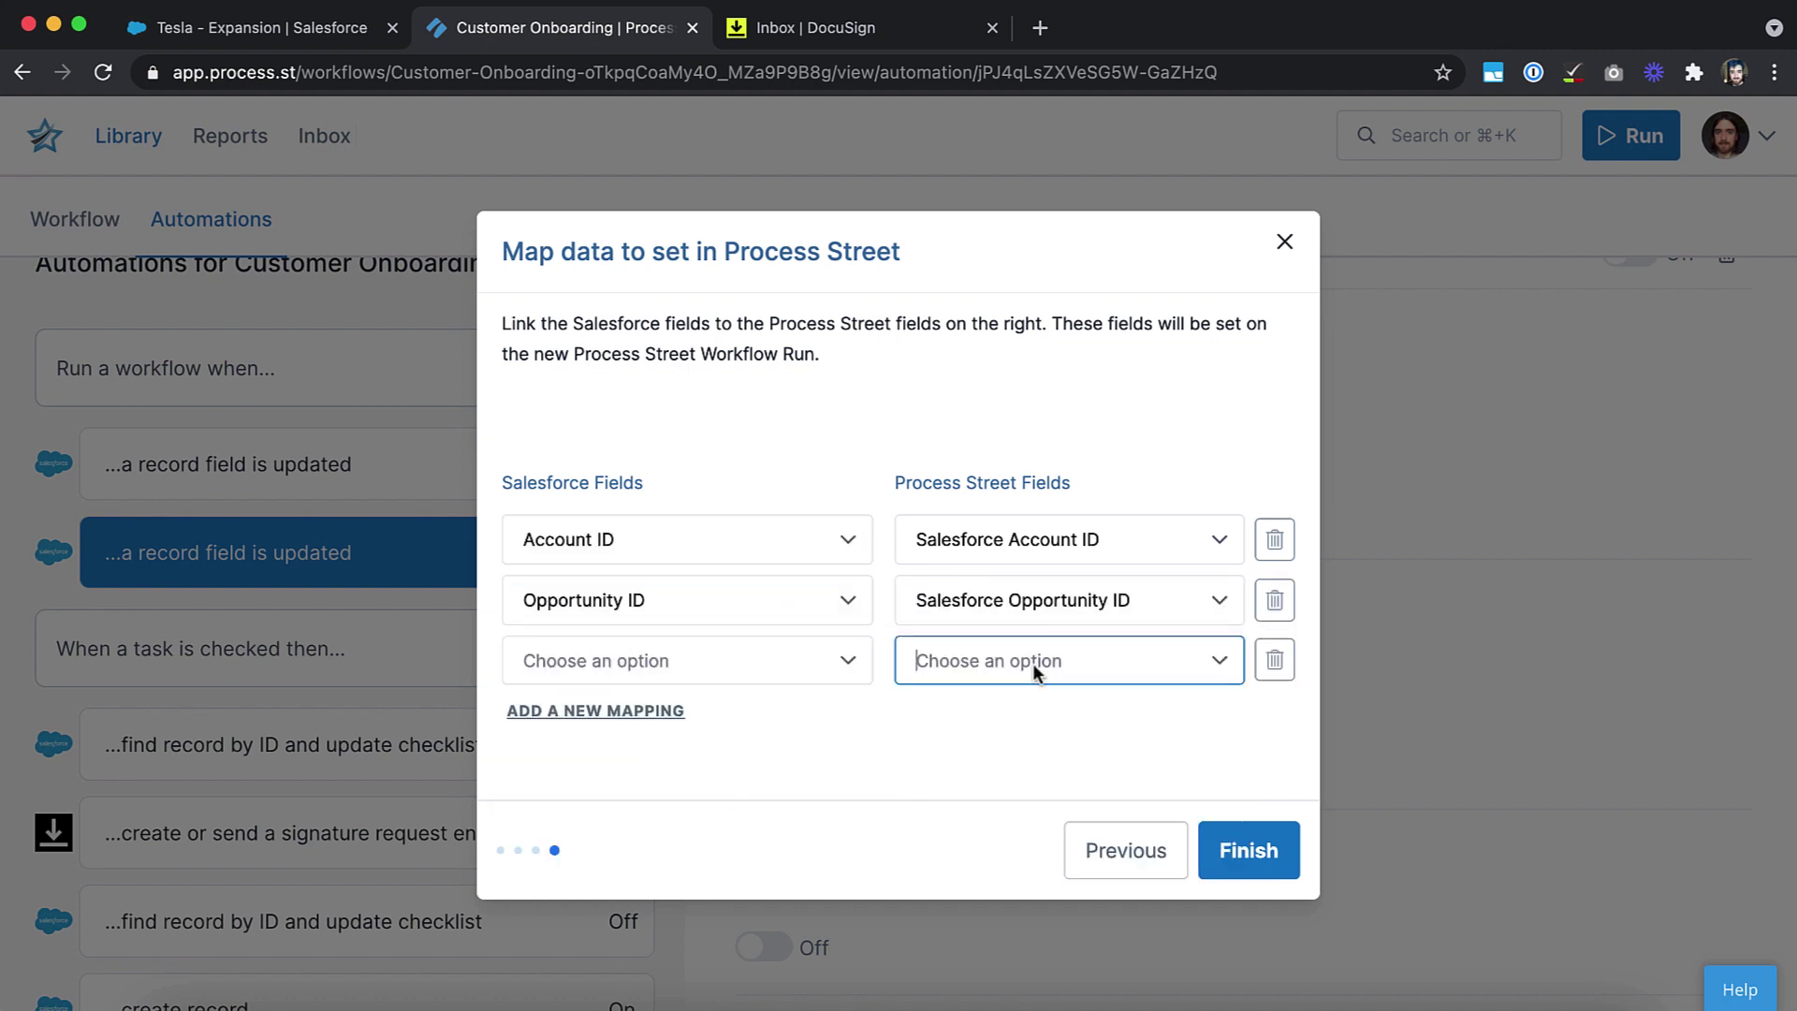
type("o")
left_click(992, 393)
left_click(824, 661)
left_click(633, 519)
left_click(595, 711)
left_click(1030, 721)
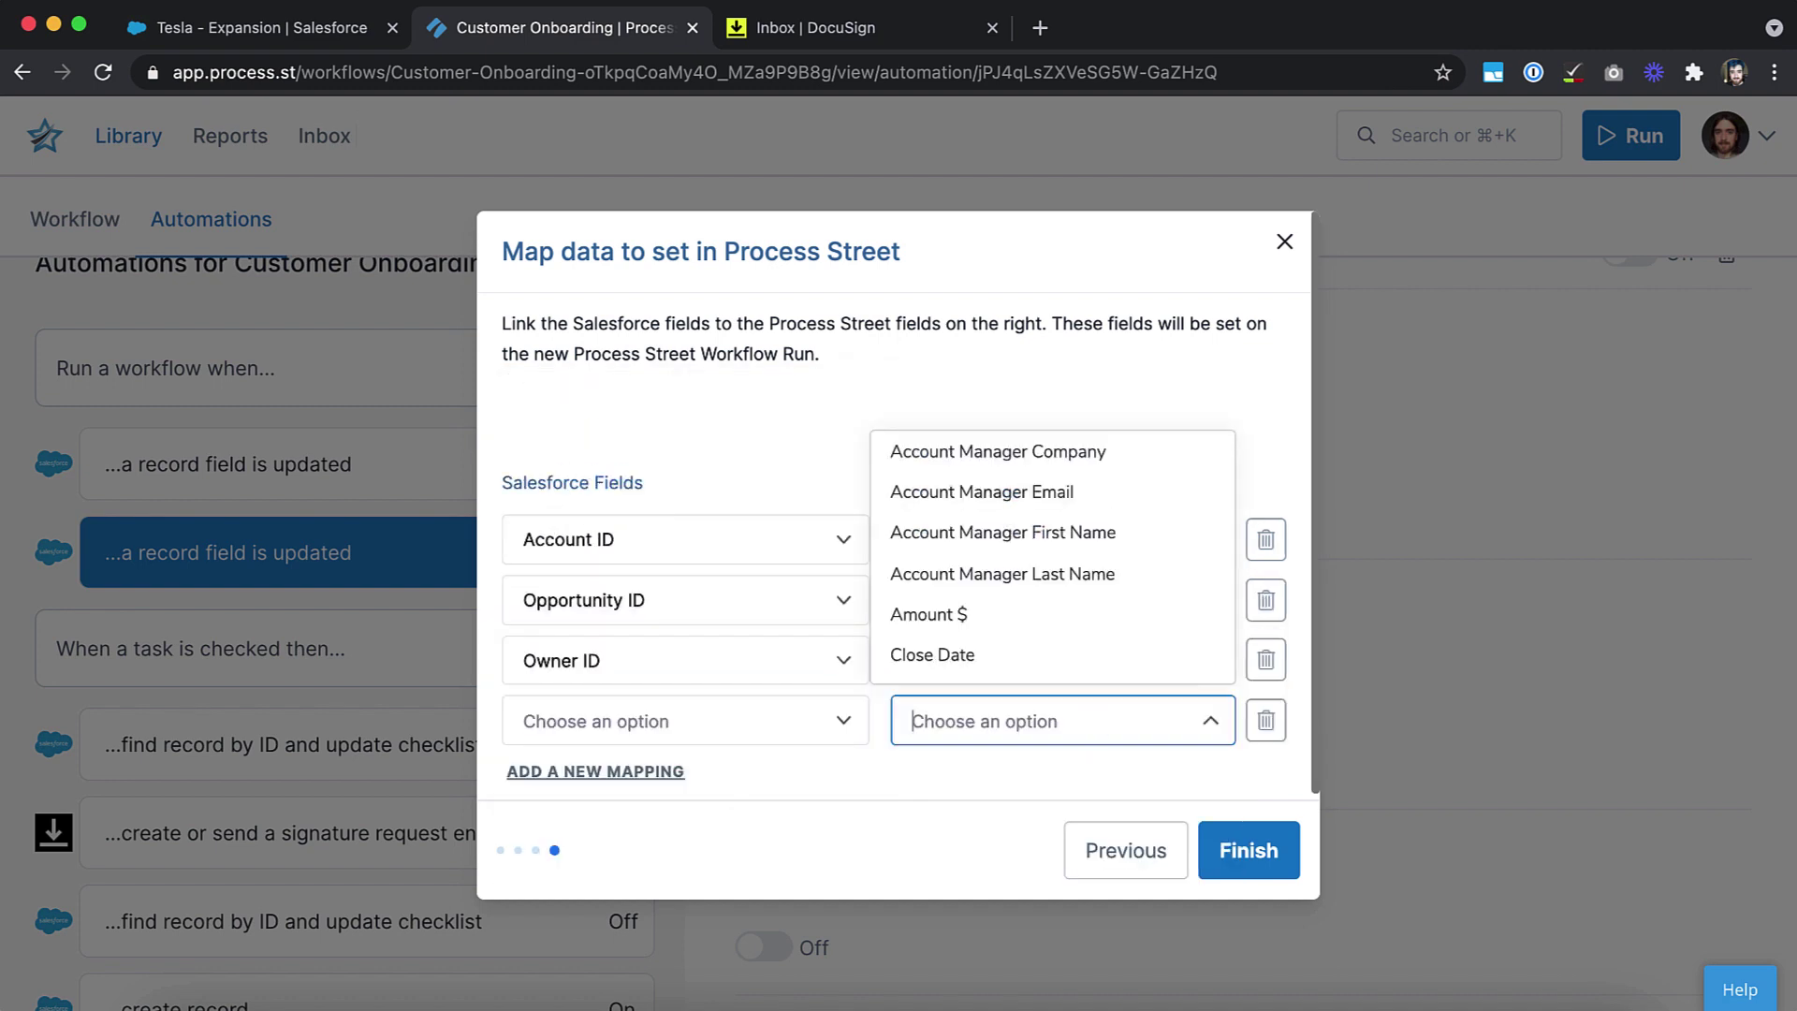
left_click(1030, 449)
left_click(655, 721)
left_click(566, 636)
Map the Salesforce Opportunity Type field to Opportunity Type
left_click(596, 771)
scroll(711, 730, "down", 1)
left_click(1030, 715)
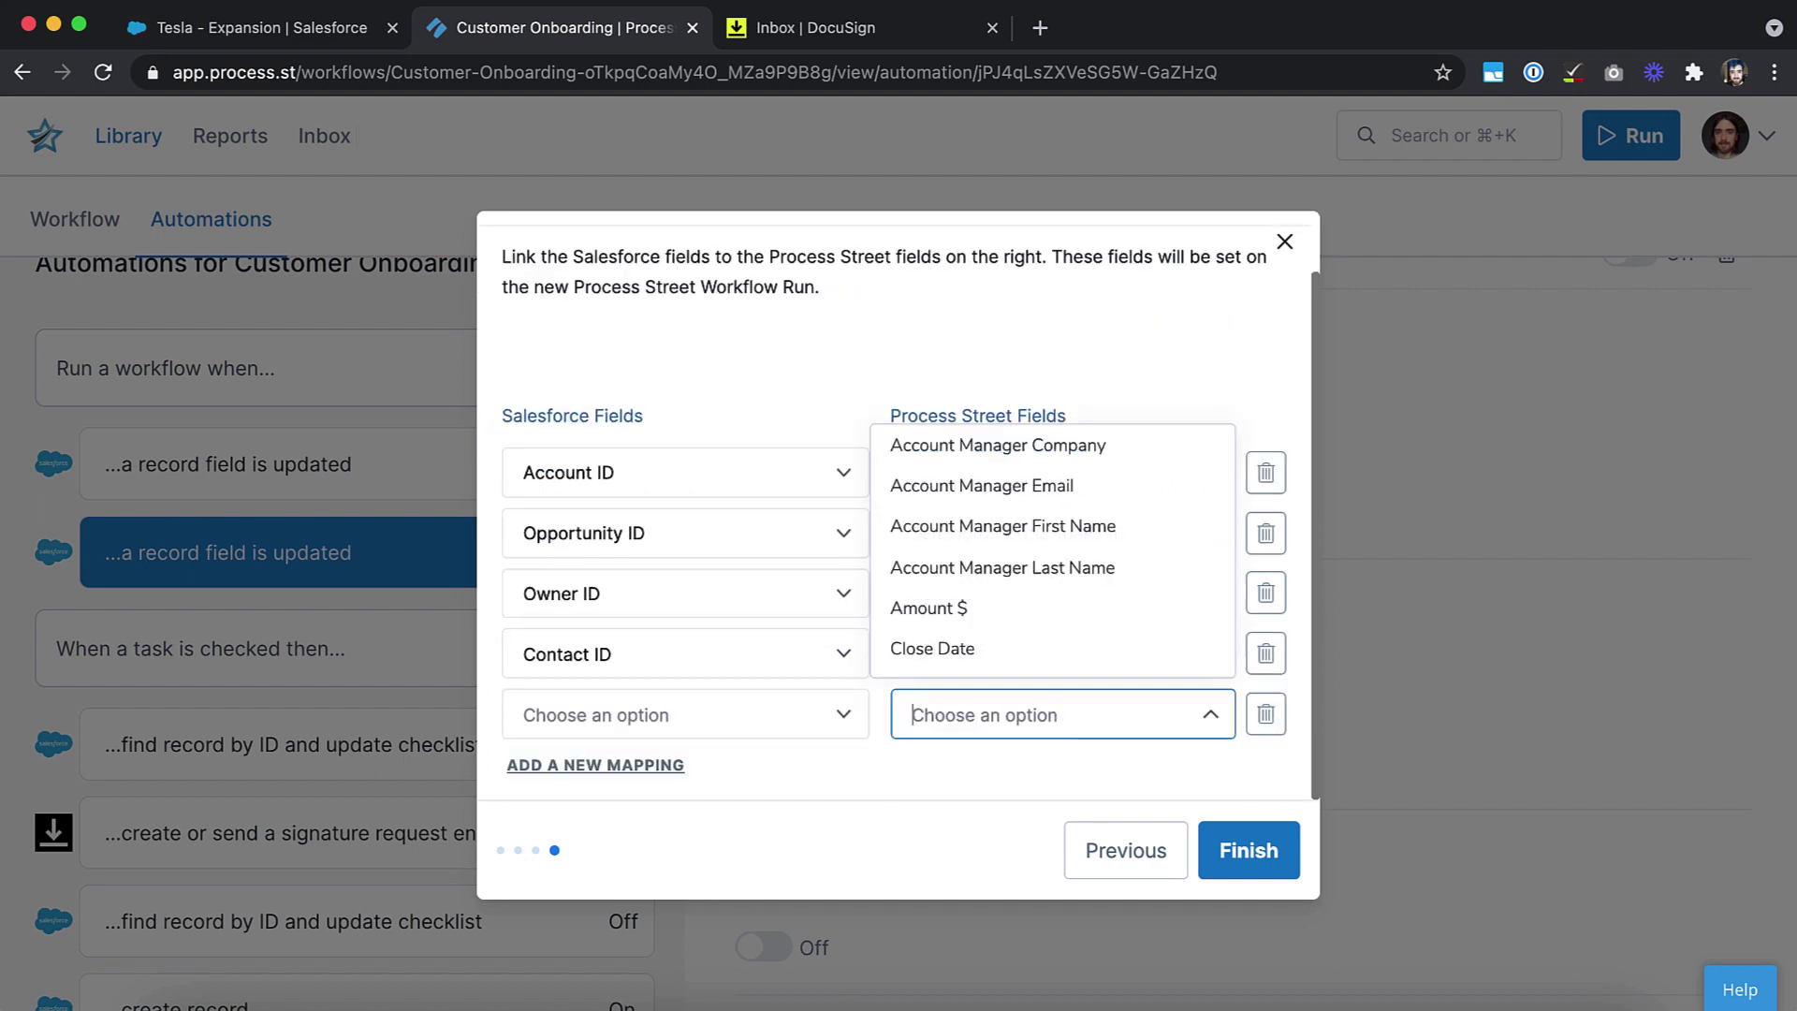
type("oppo")
left_click(974, 447)
left_click(683, 714)
type("oppo")
left_click(599, 446)
Map the Salesforce Amount field to Amount $
left_click(595, 765)
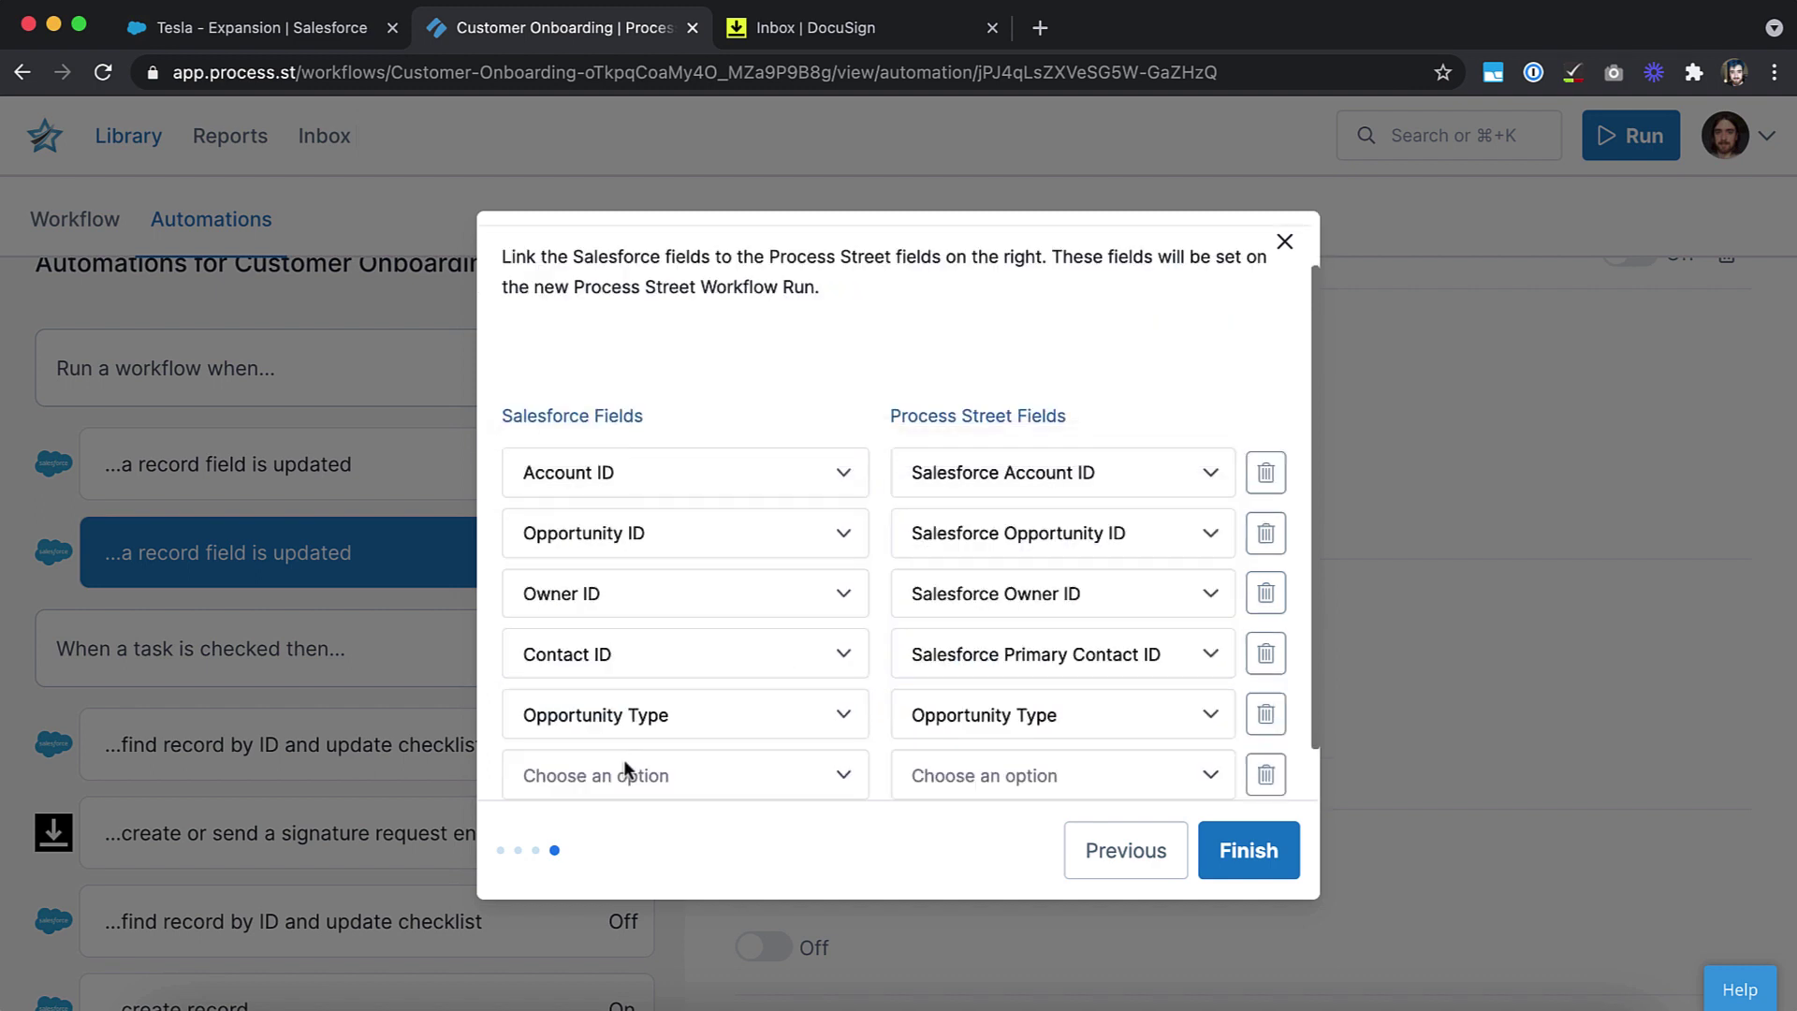
scroll(842, 711, "down", 1)
left_click(1030, 714)
type("amount")
left_click(1007, 456)
left_click(802, 721)
type("amount")
left_click(580, 446)
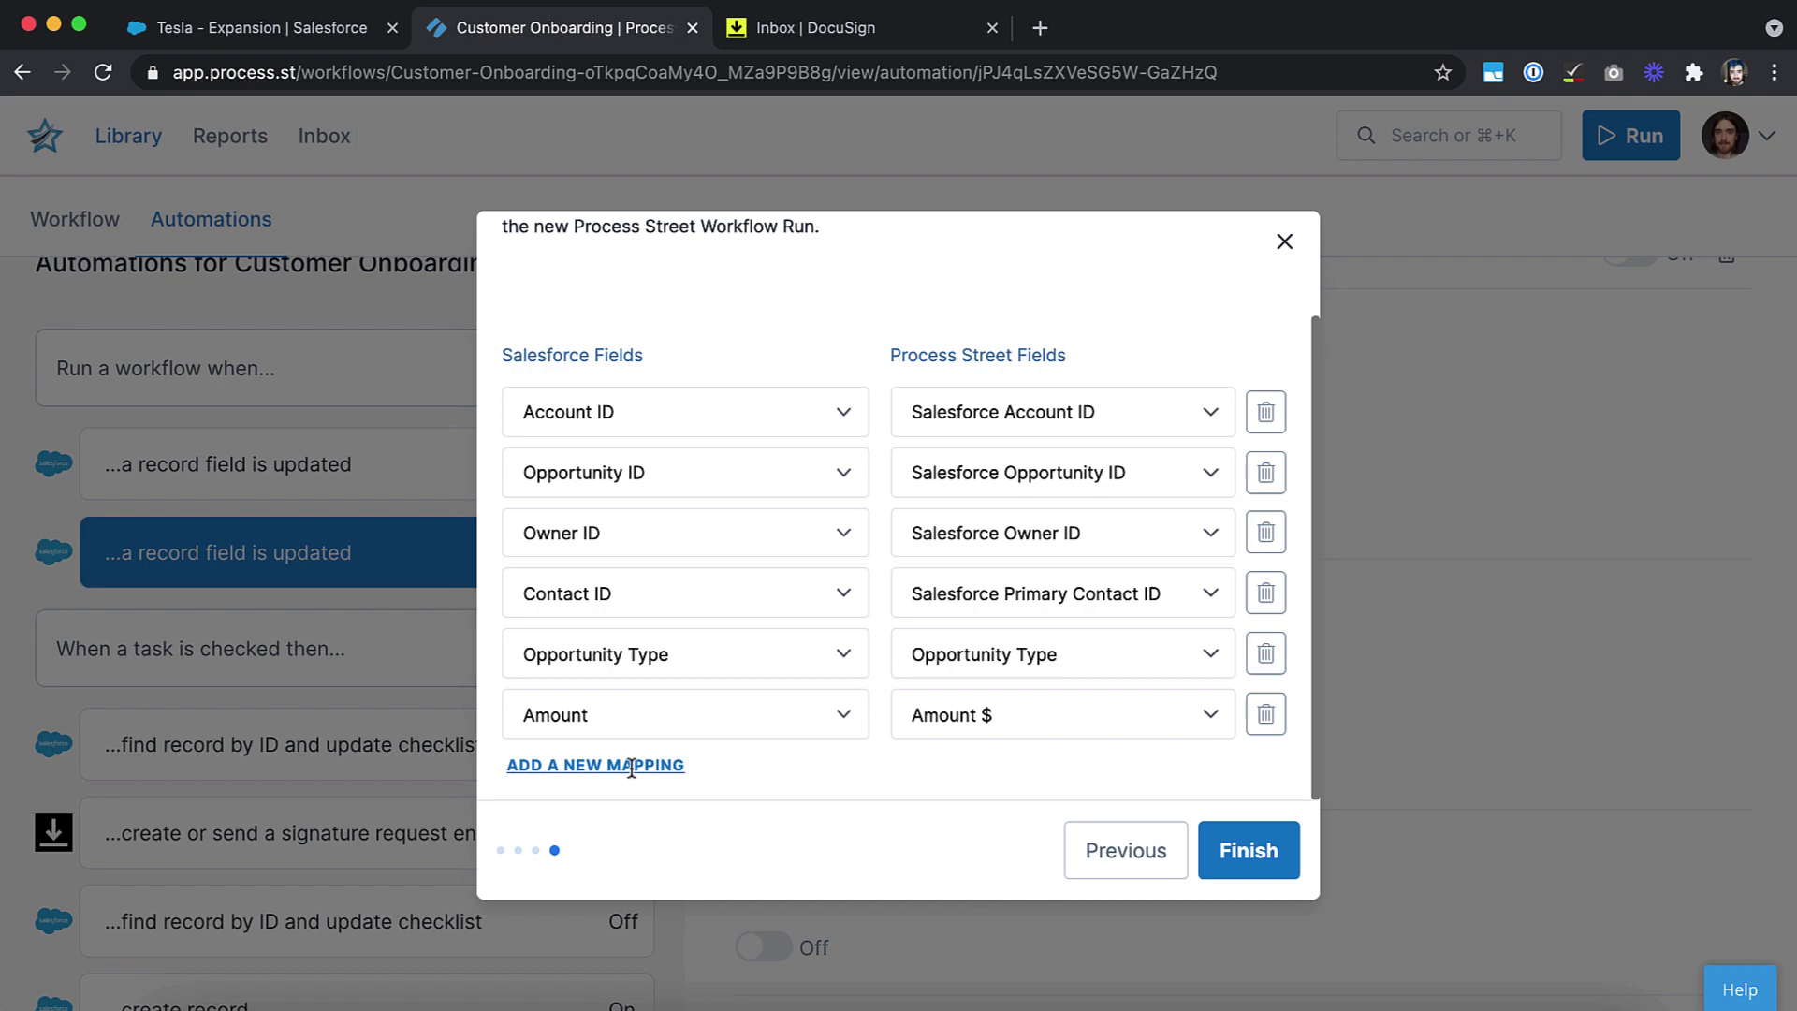
Map the Salesforce Close Date field to Close Date
left_click(634, 765)
scroll(633, 762, "down", 1)
left_click(1029, 715)
type("d")
left_click(933, 444)
left_click(724, 714)
left_click(561, 481)
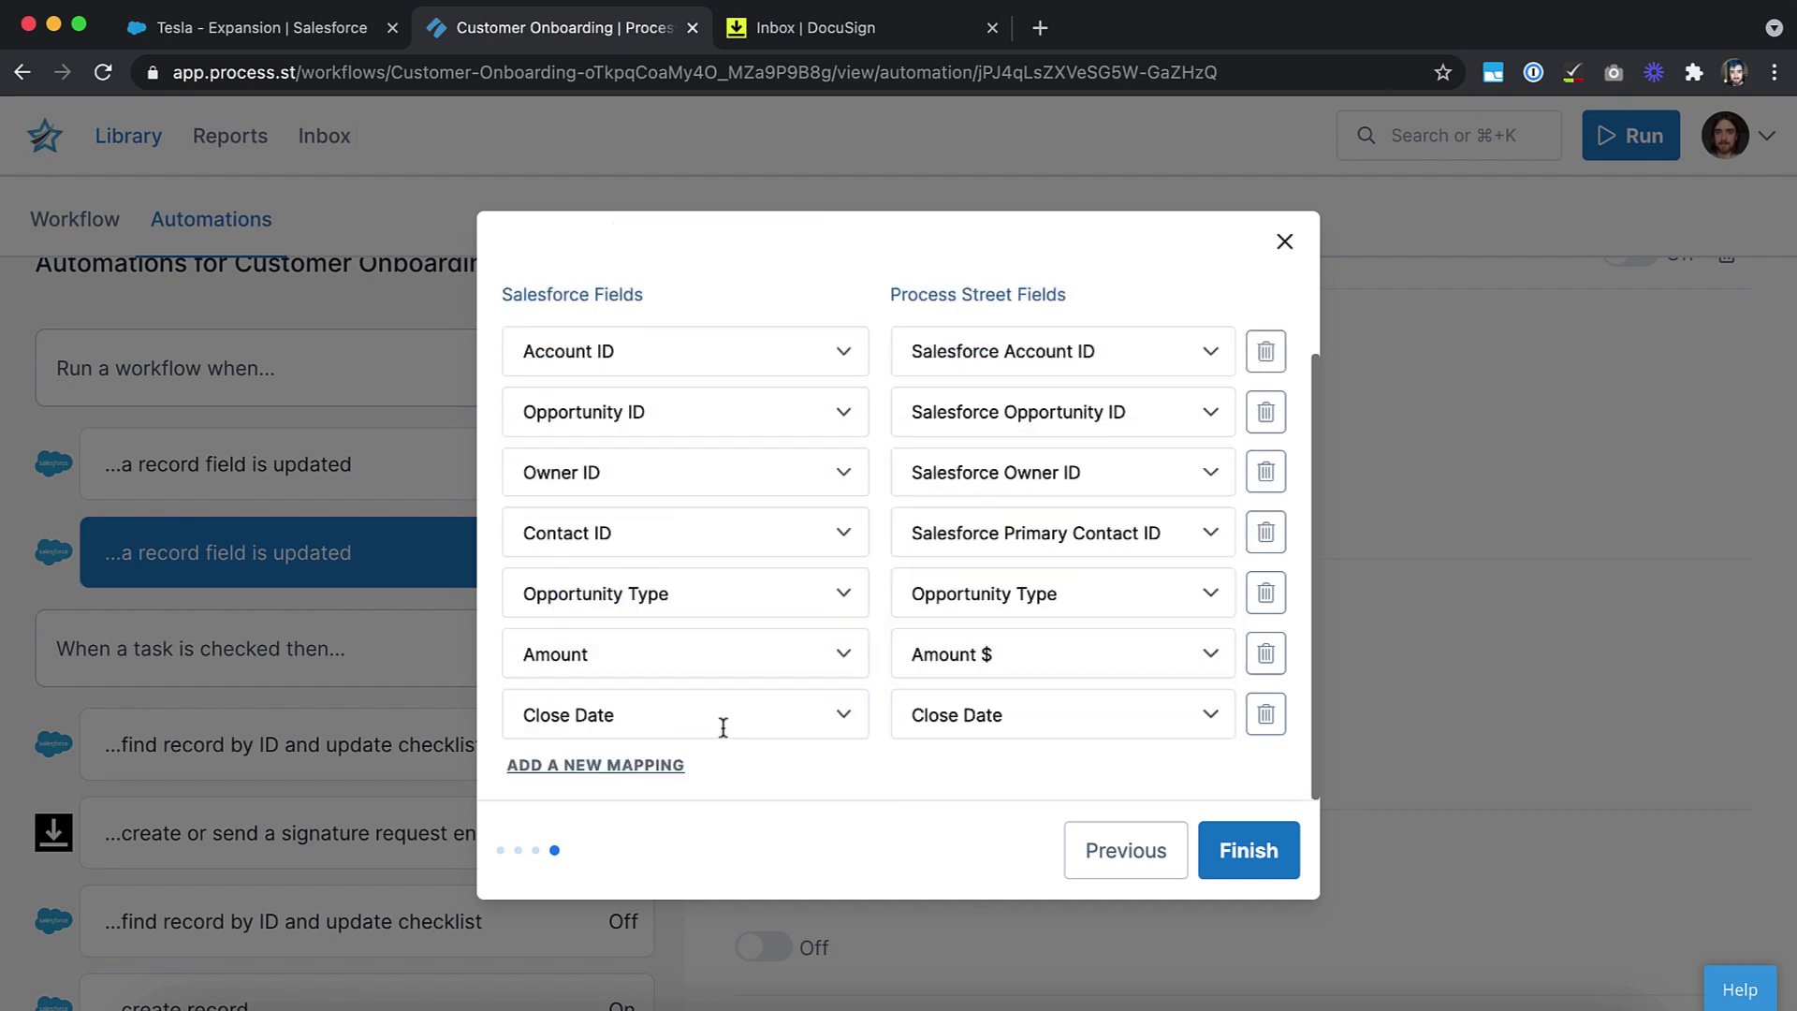
Finish the mapping and switch the Salesforce trigger automation on
left_click(1254, 850)
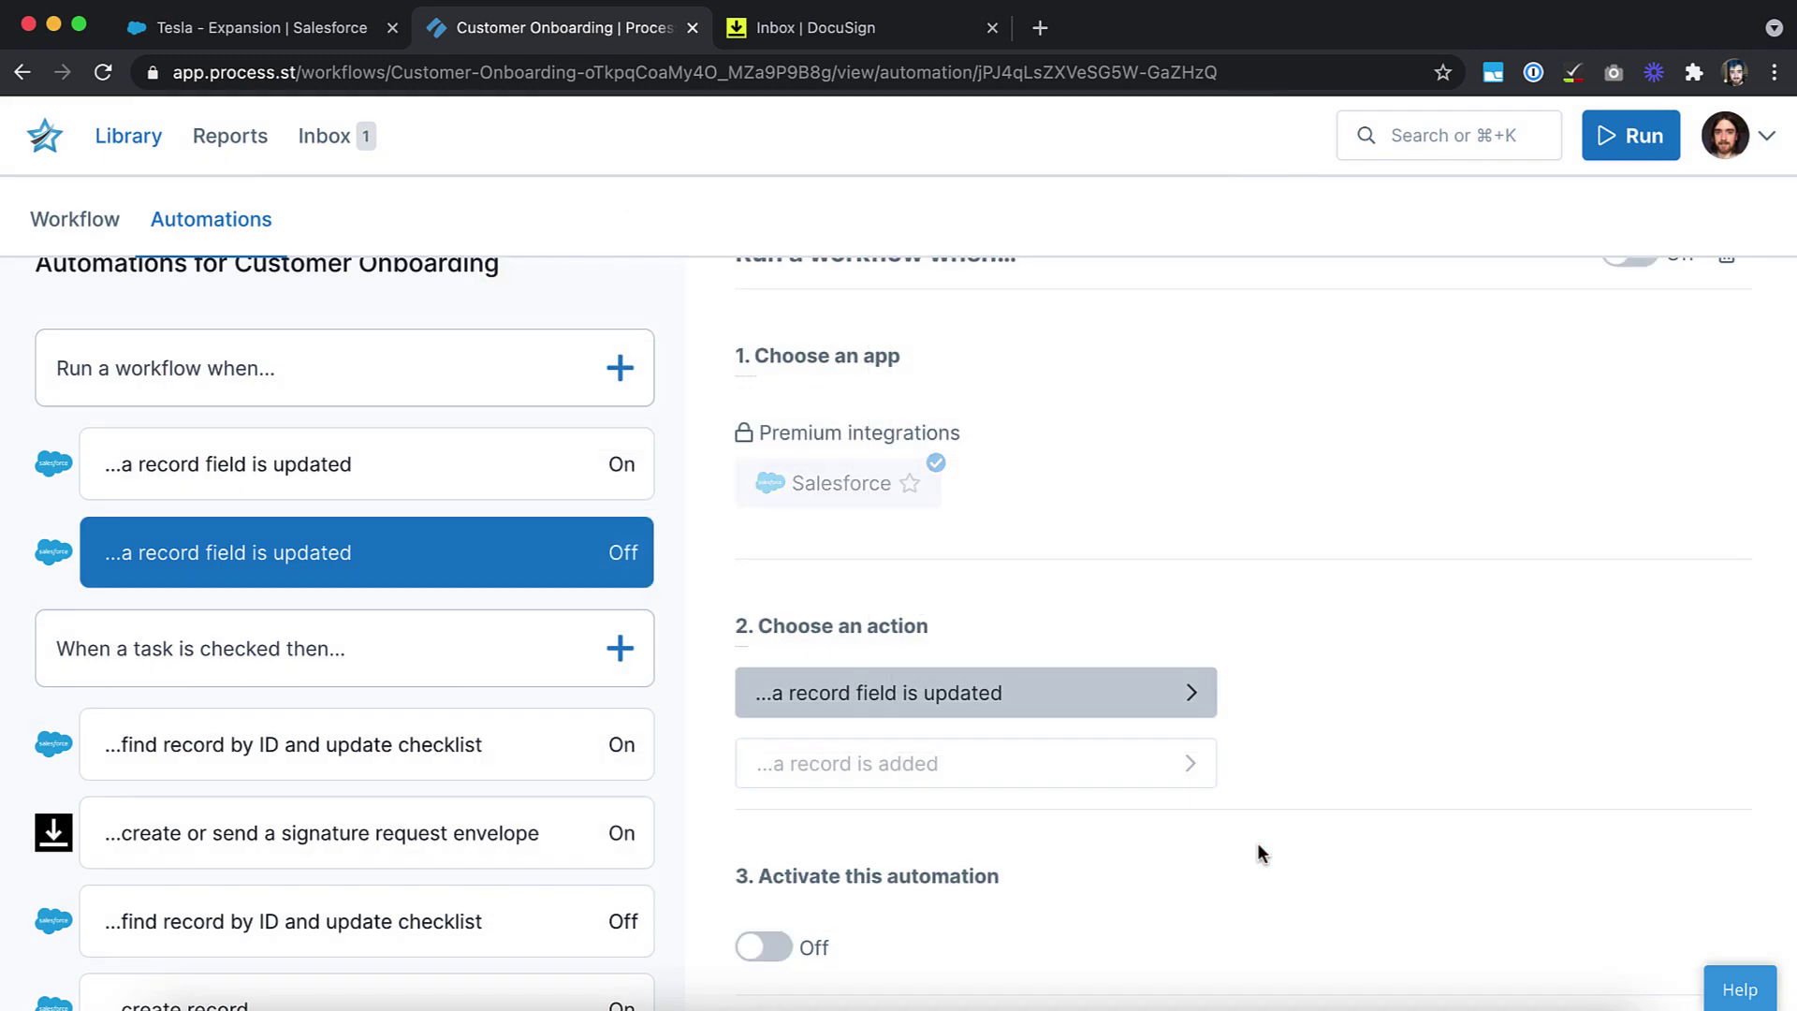
scroll(1256, 851, "up", 1)
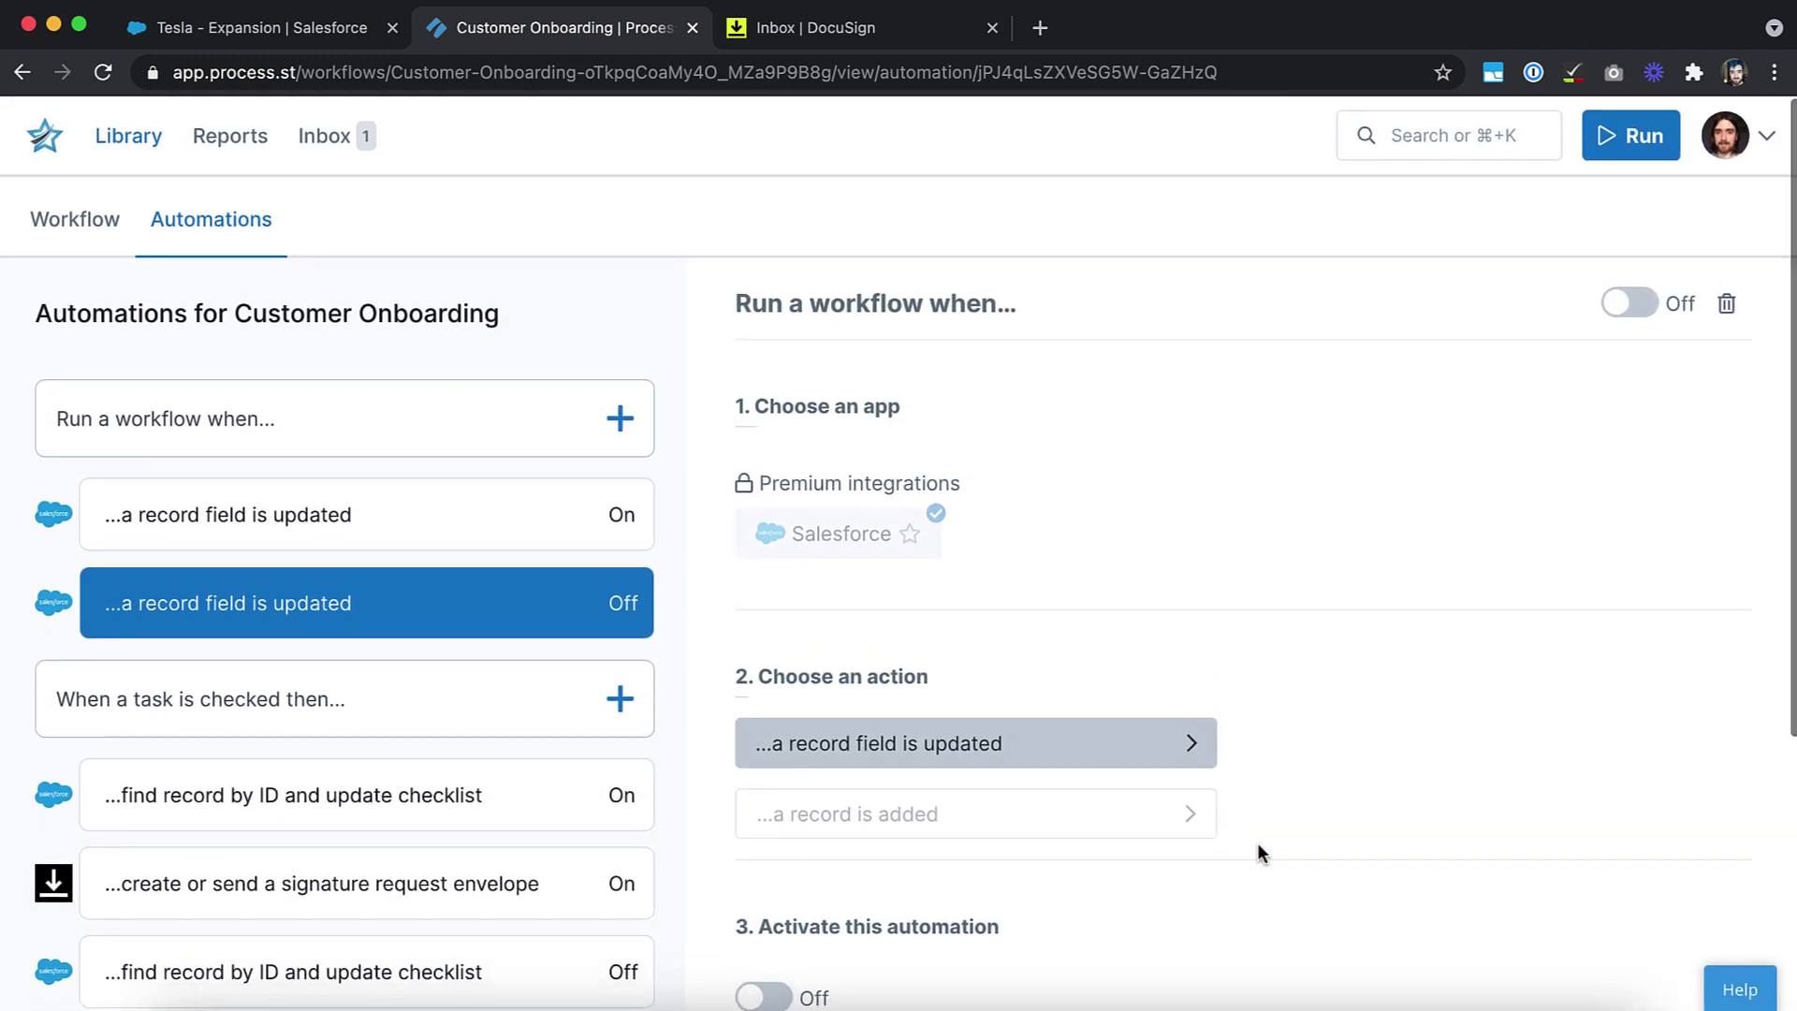
left_click(1633, 303)
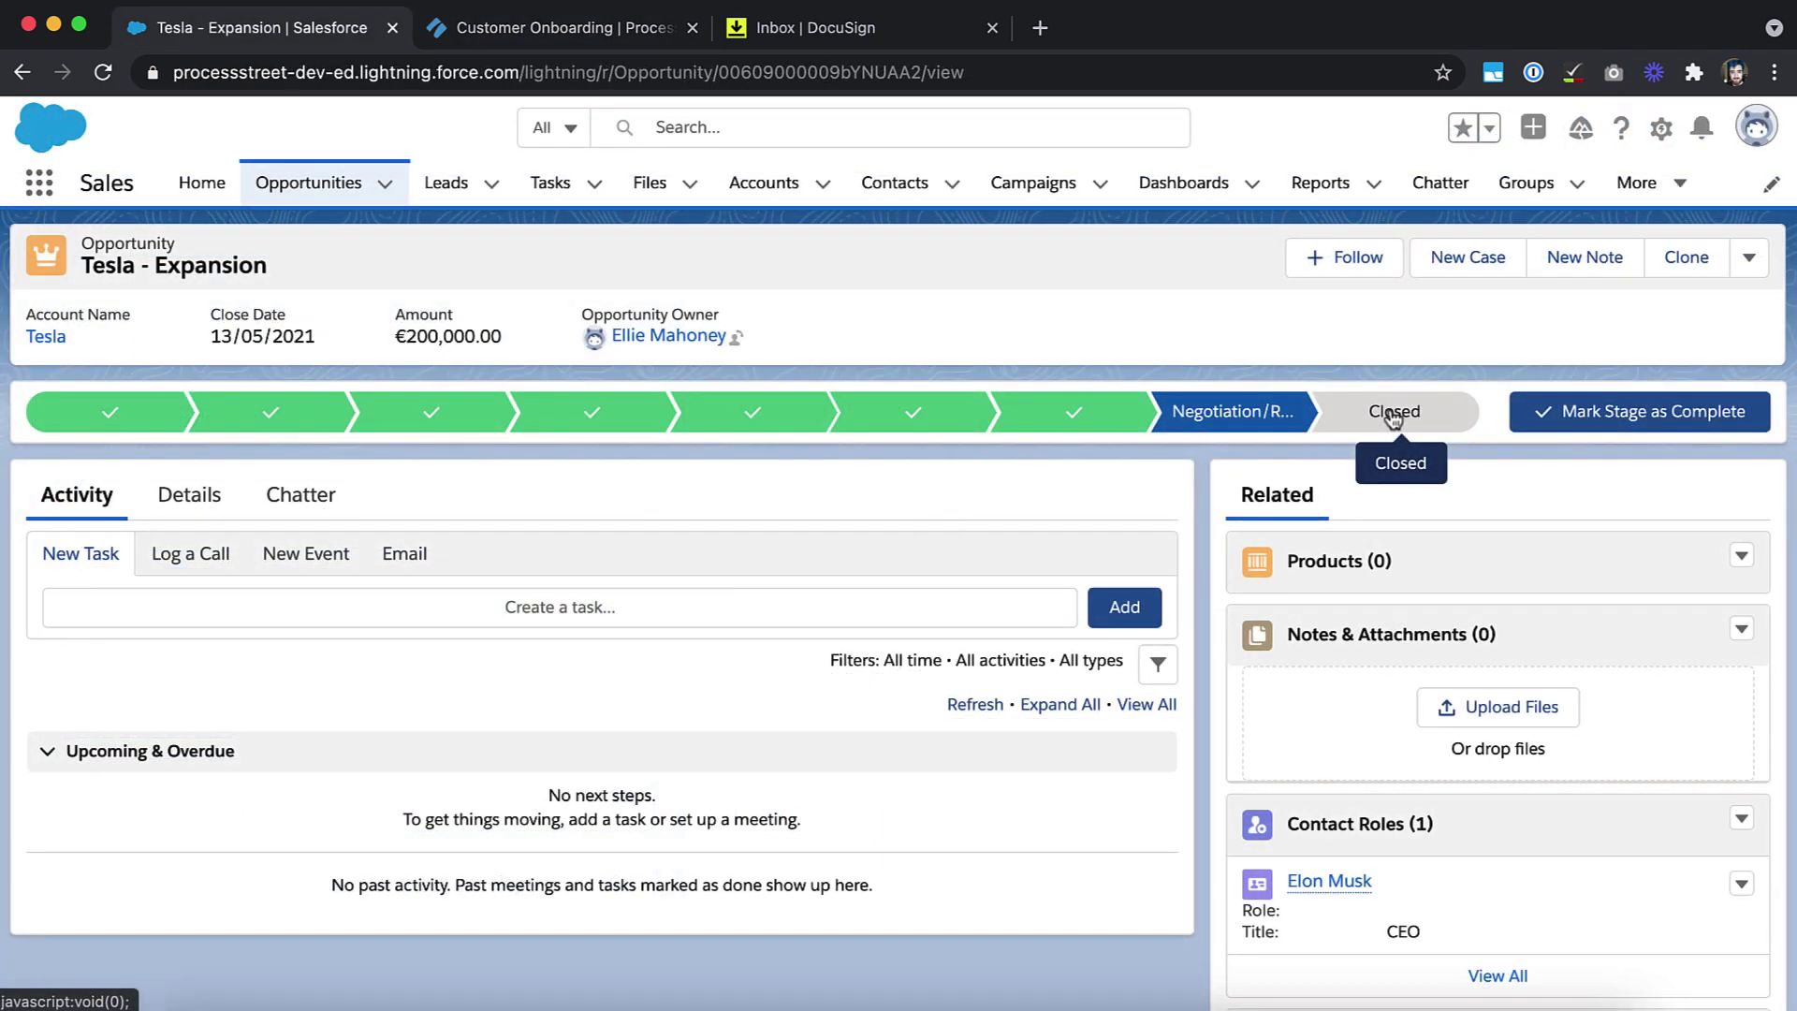
Close the Tesla - Expansion opportunity again with stage Closed Won and save
left_click(1394, 418)
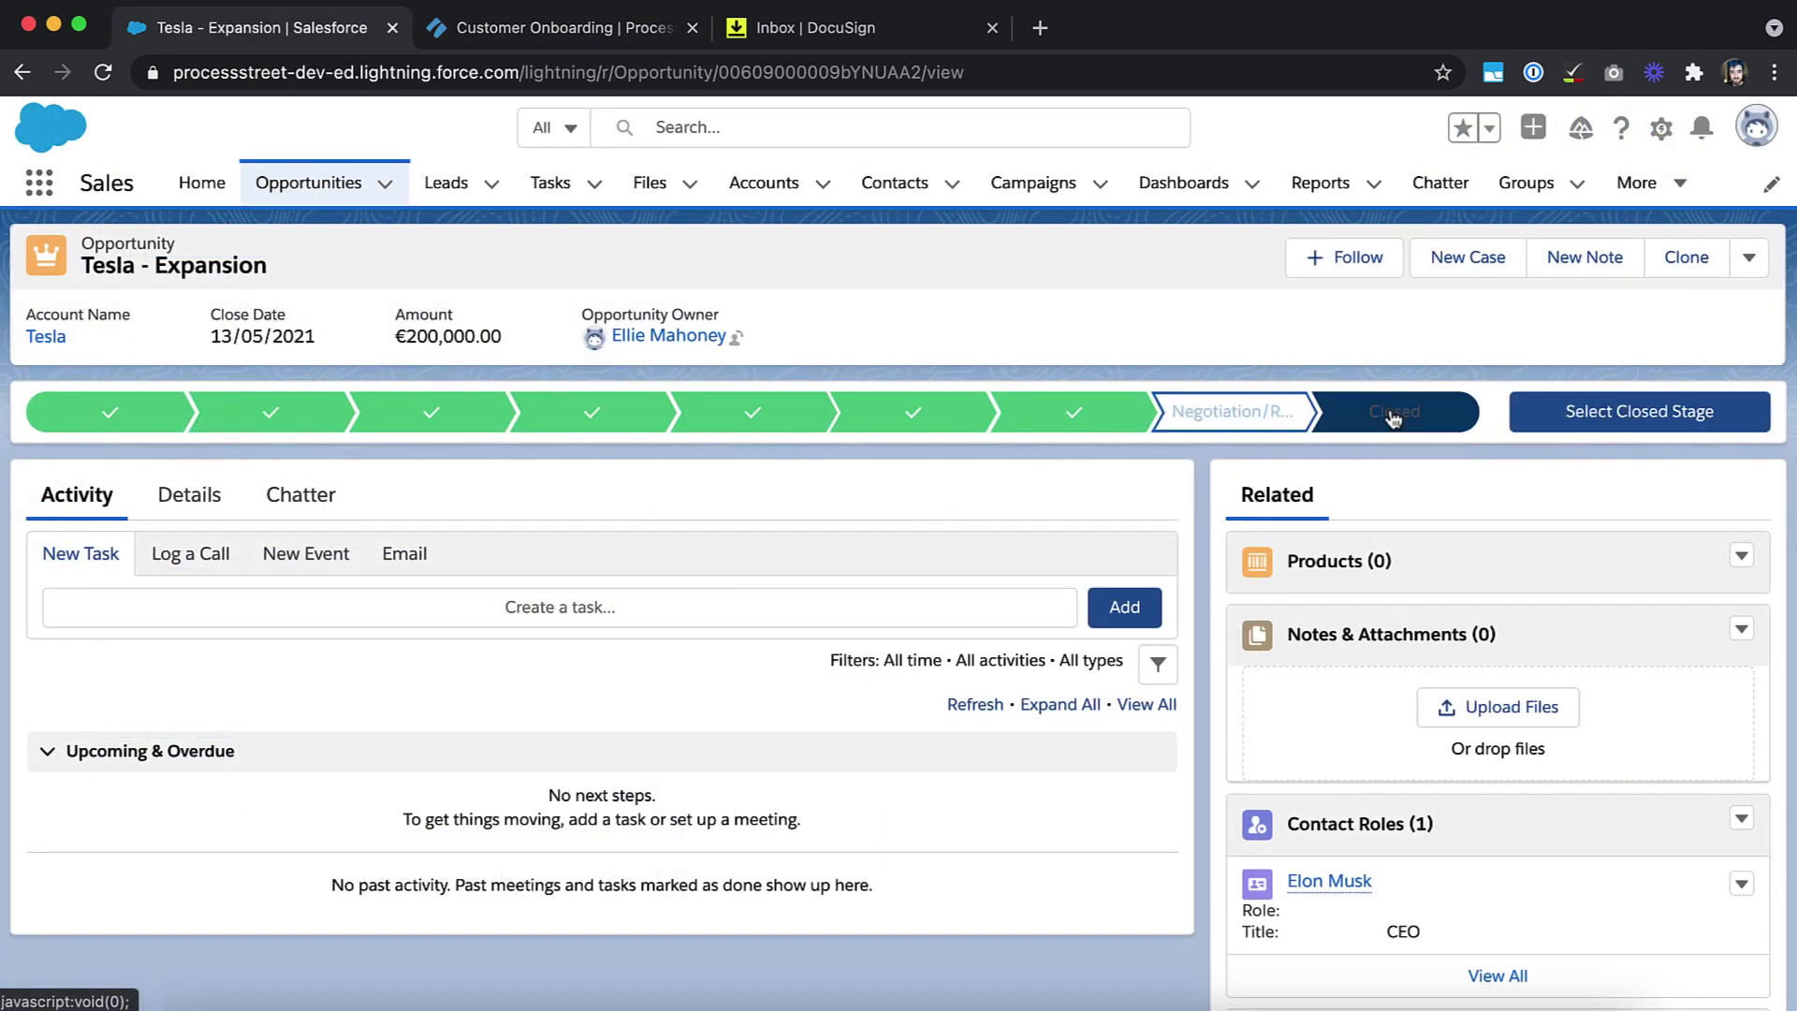
left_click(1565, 417)
left_click(882, 570)
left_click(867, 599)
left_click(1249, 684)
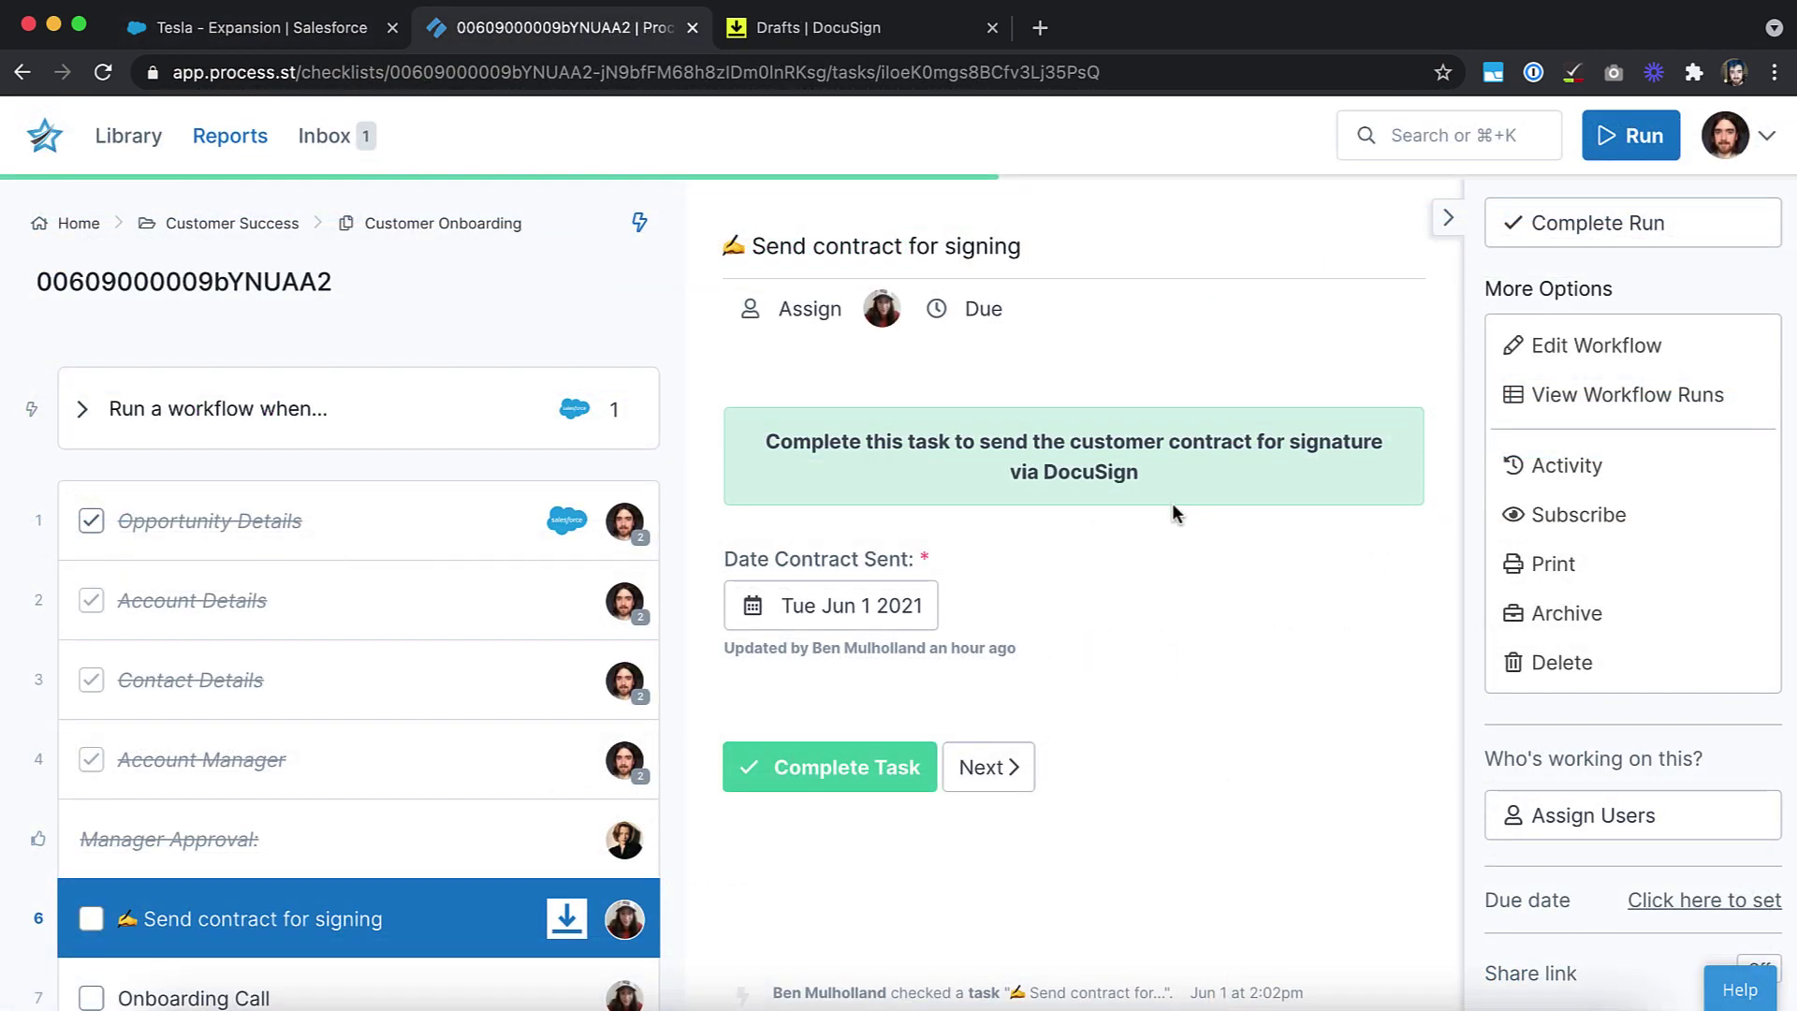
Complete Send contract for signing, view the run's automation status, then check DocuSign drafts
left_click(814, 771)
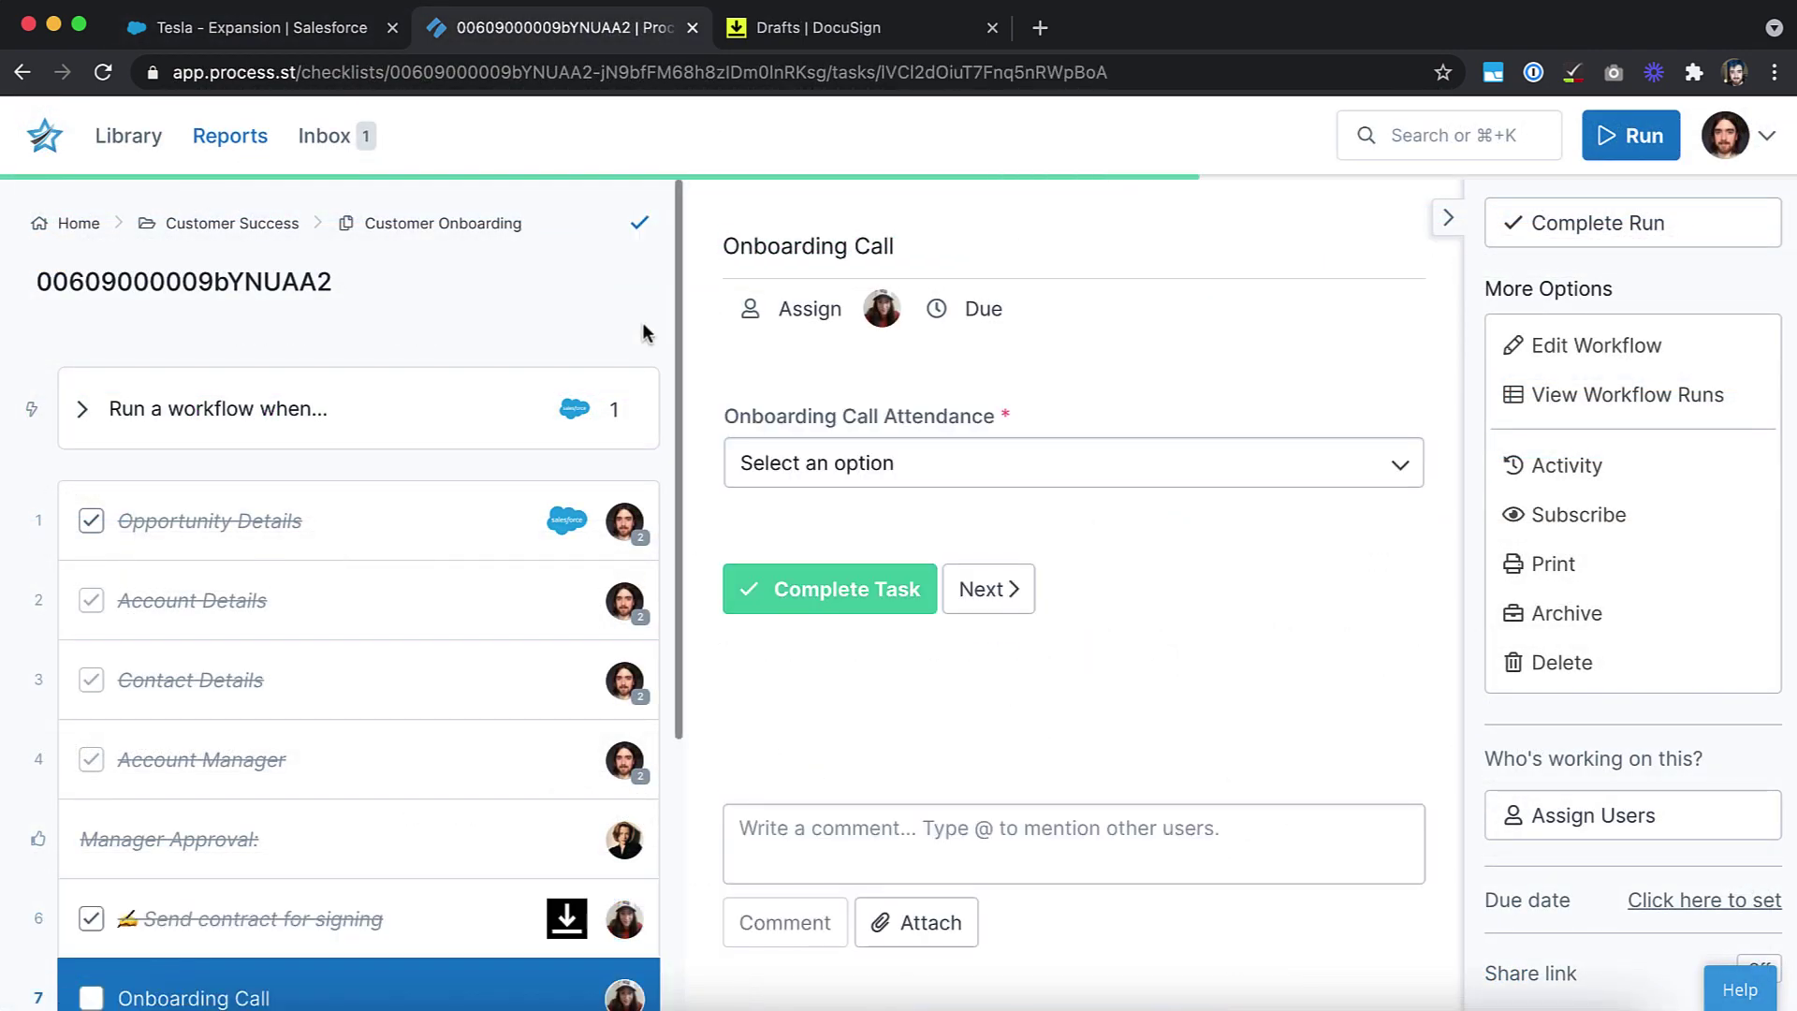
left_click(641, 229)
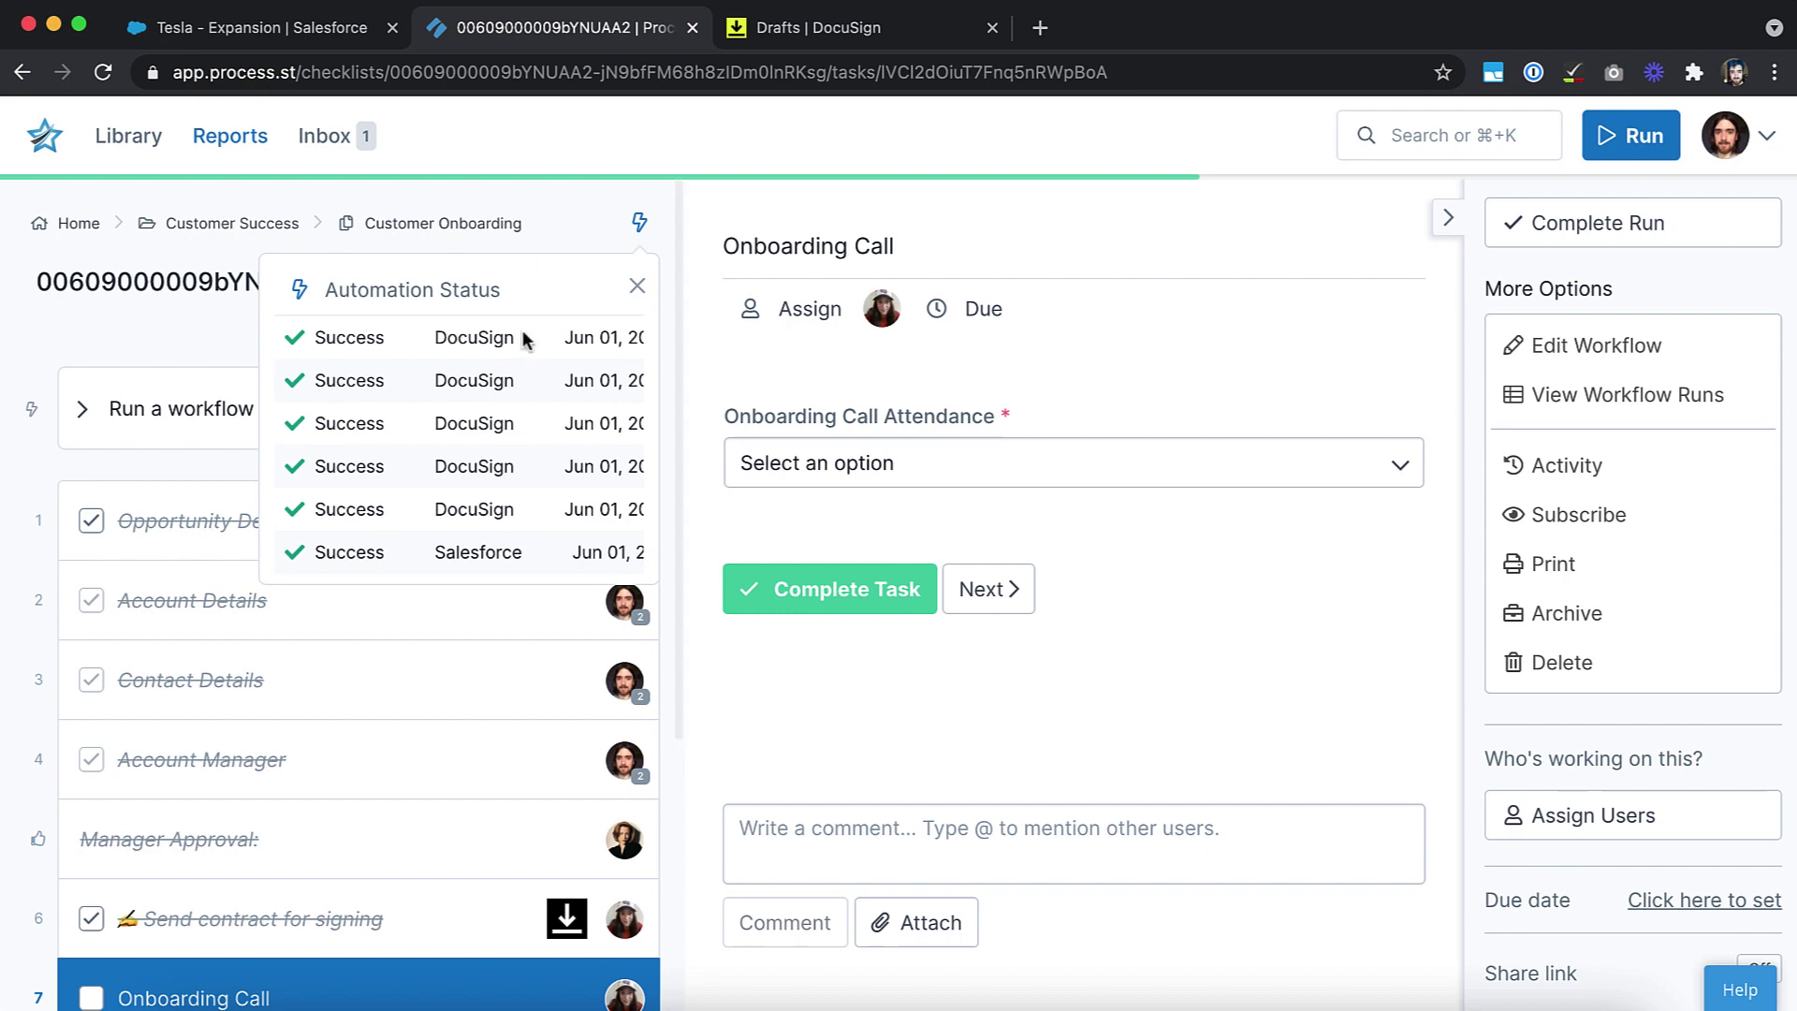
left_click(824, 28)
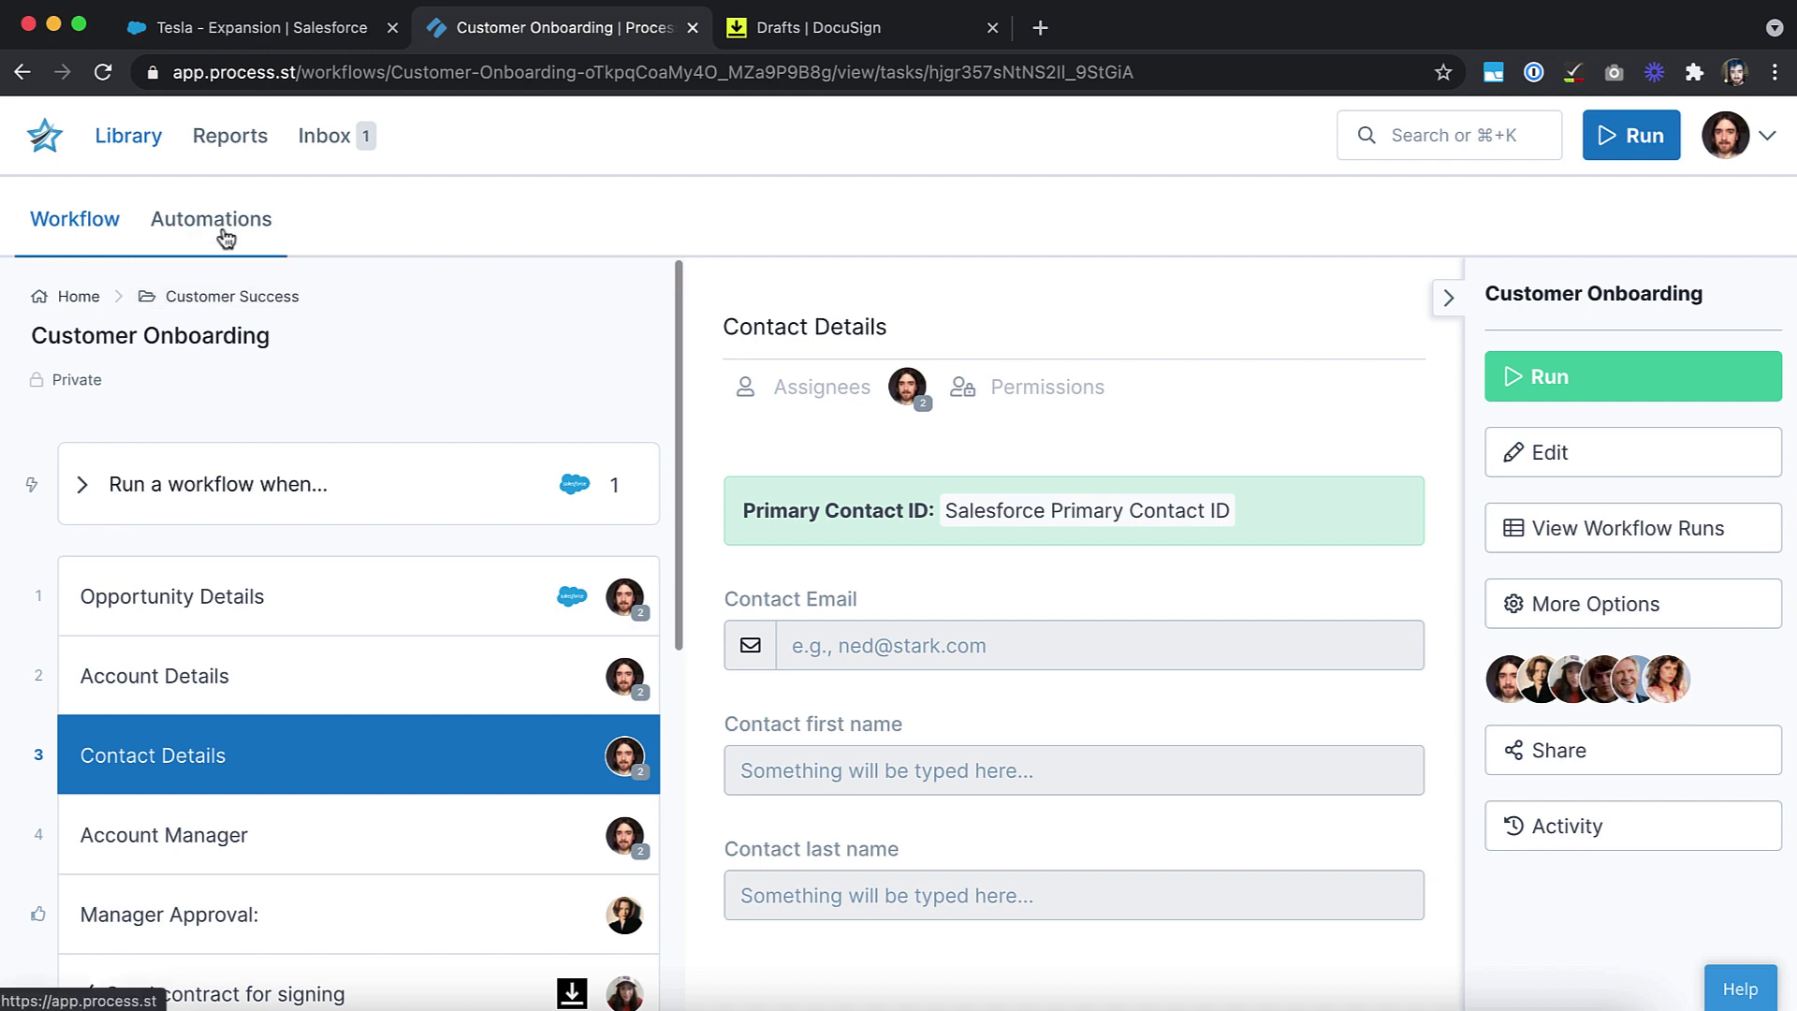
Add a task-checked automation on Send contract for signing using DocuSign
left_click(224, 232)
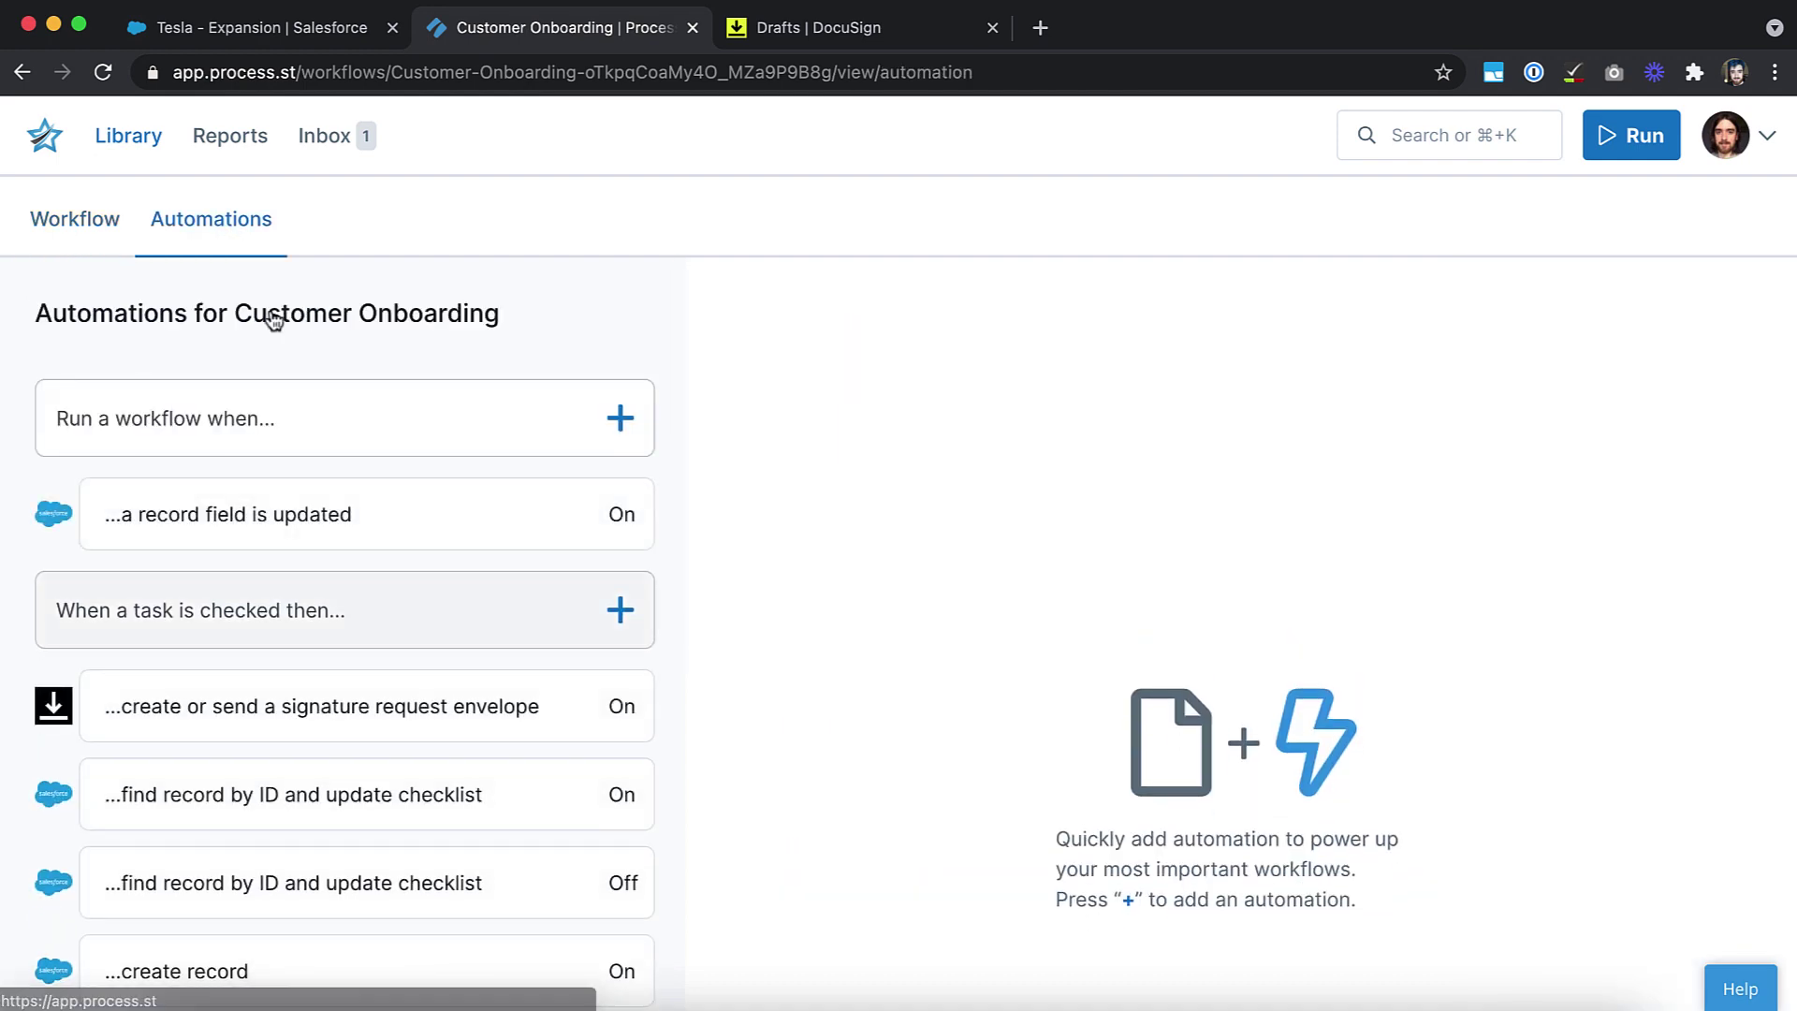
left_click(466, 626)
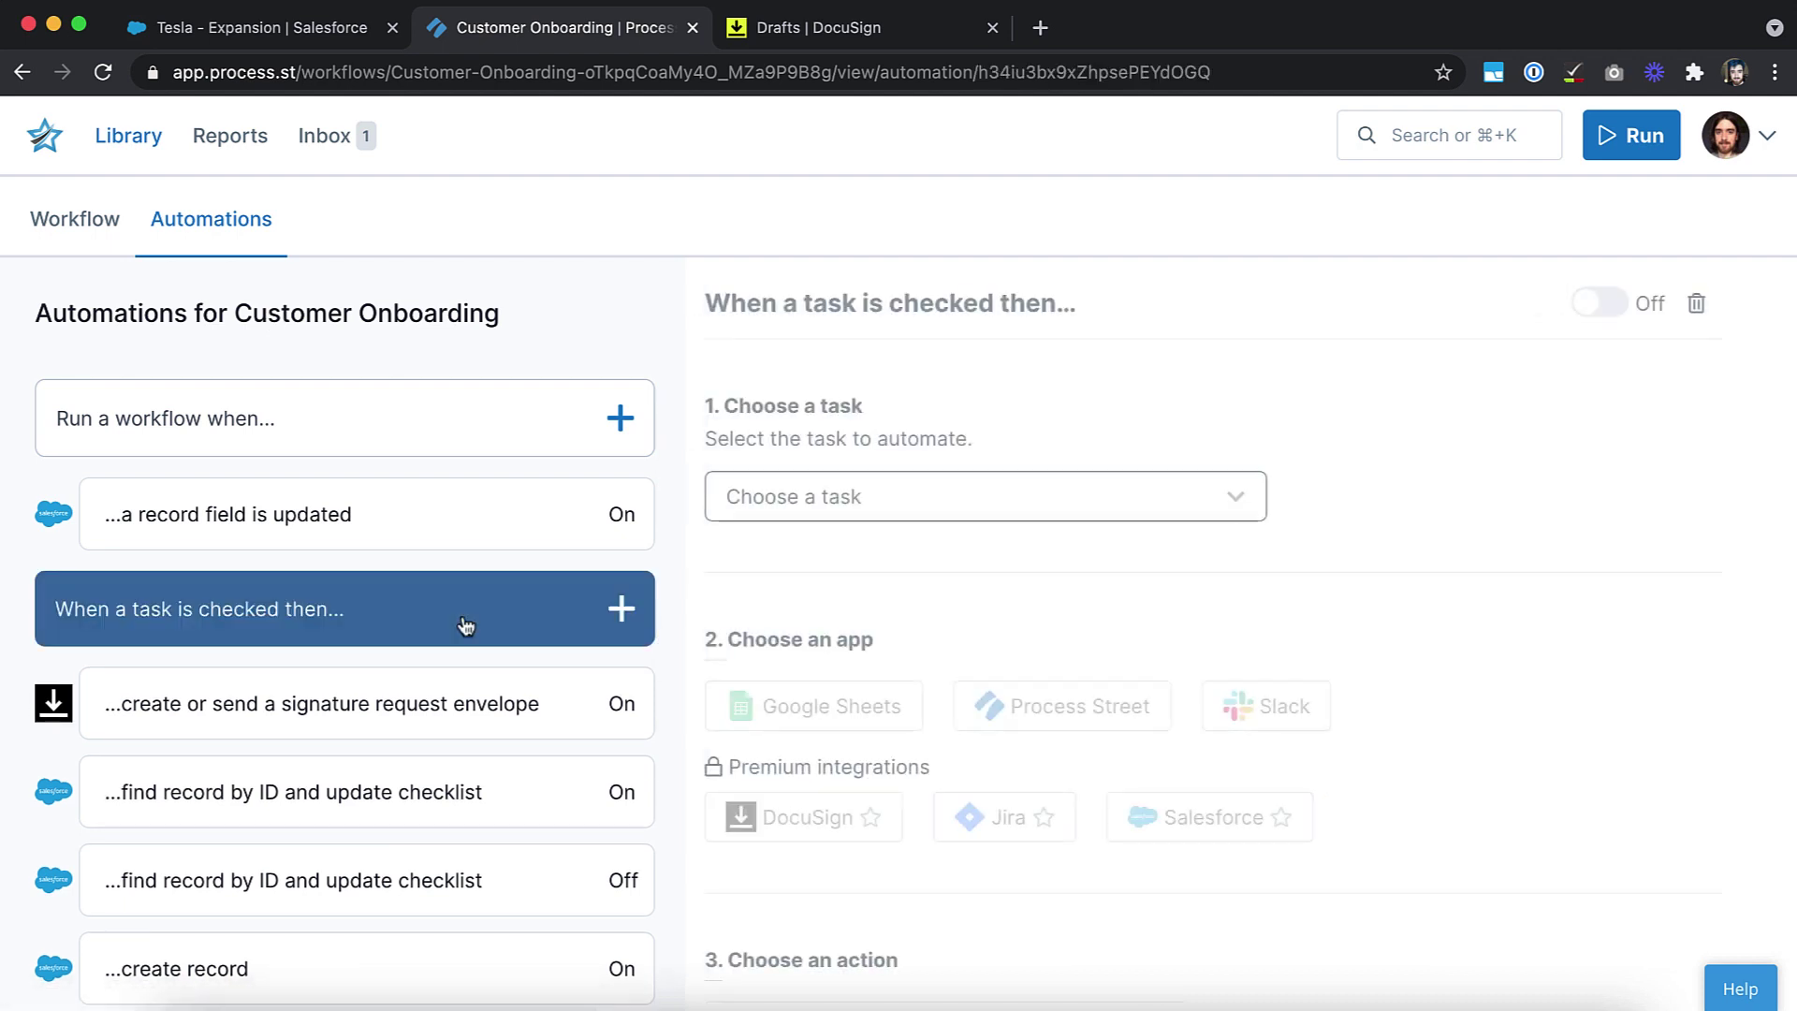
left_click(1268, 505)
left_click(1058, 695)
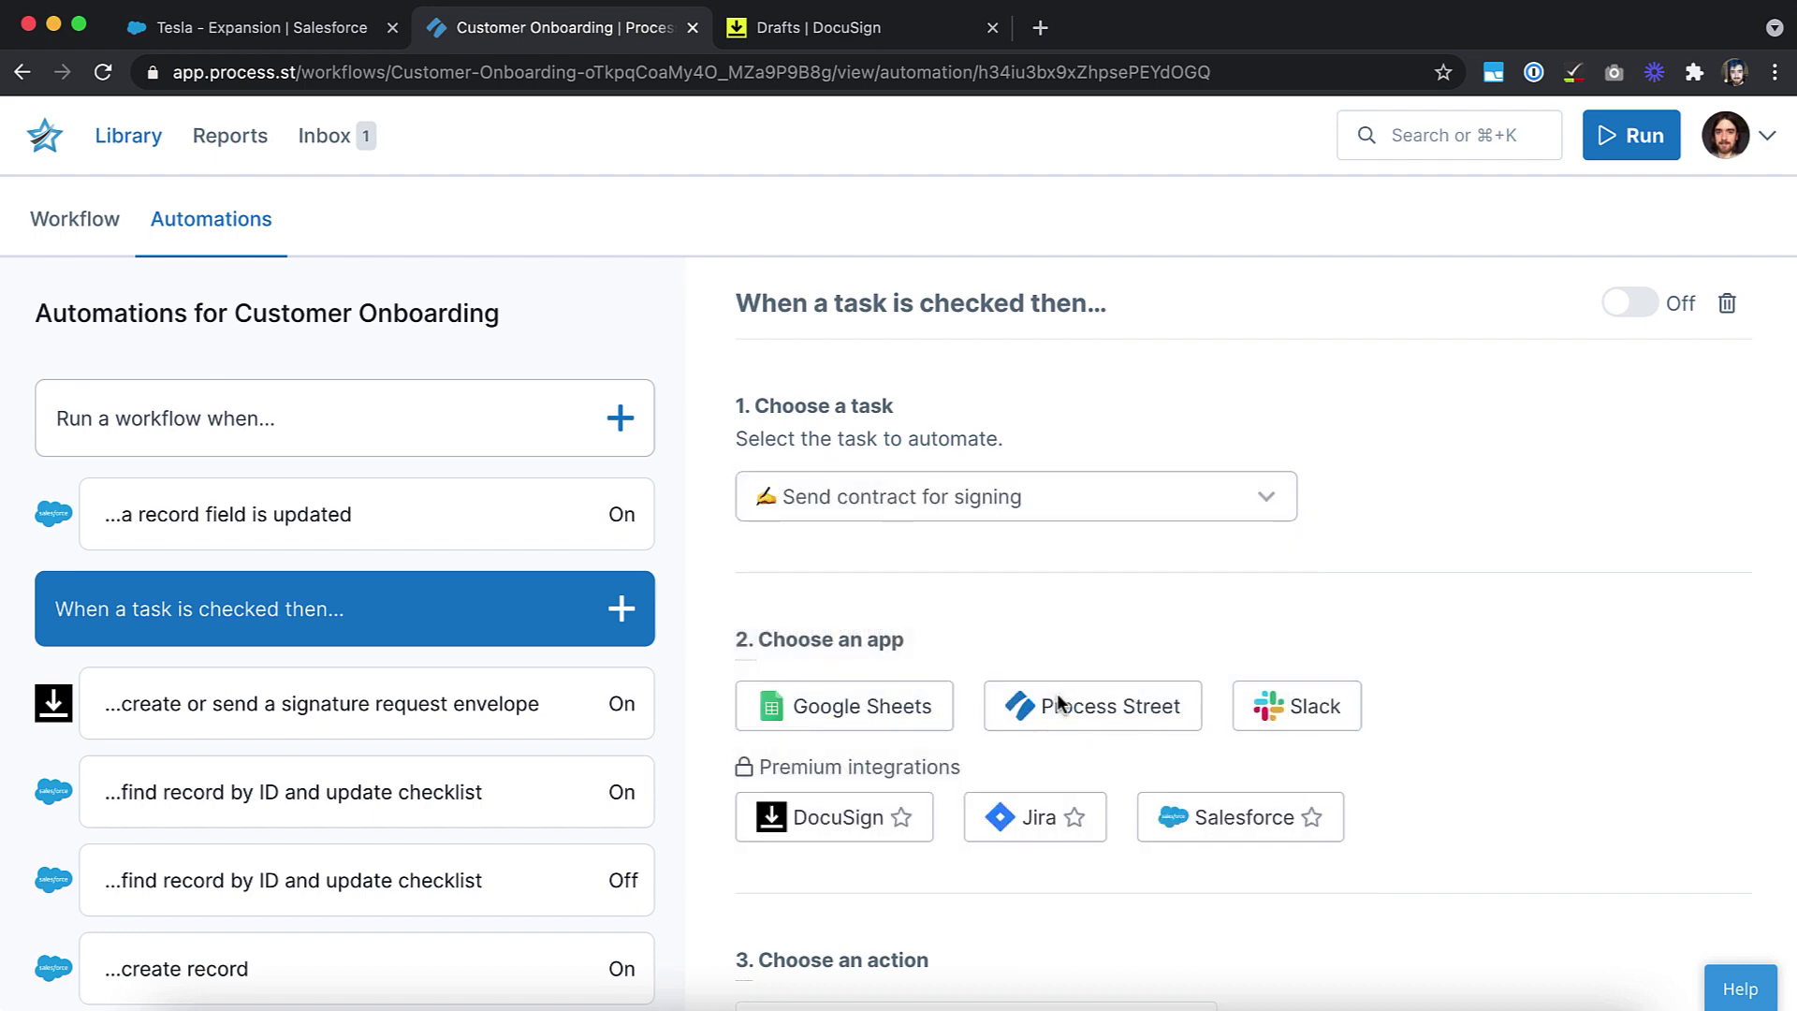
left_click(852, 818)
Choose the DocuSign account and the Client Contract (New Client) template
scroll(850, 817, "down", 3)
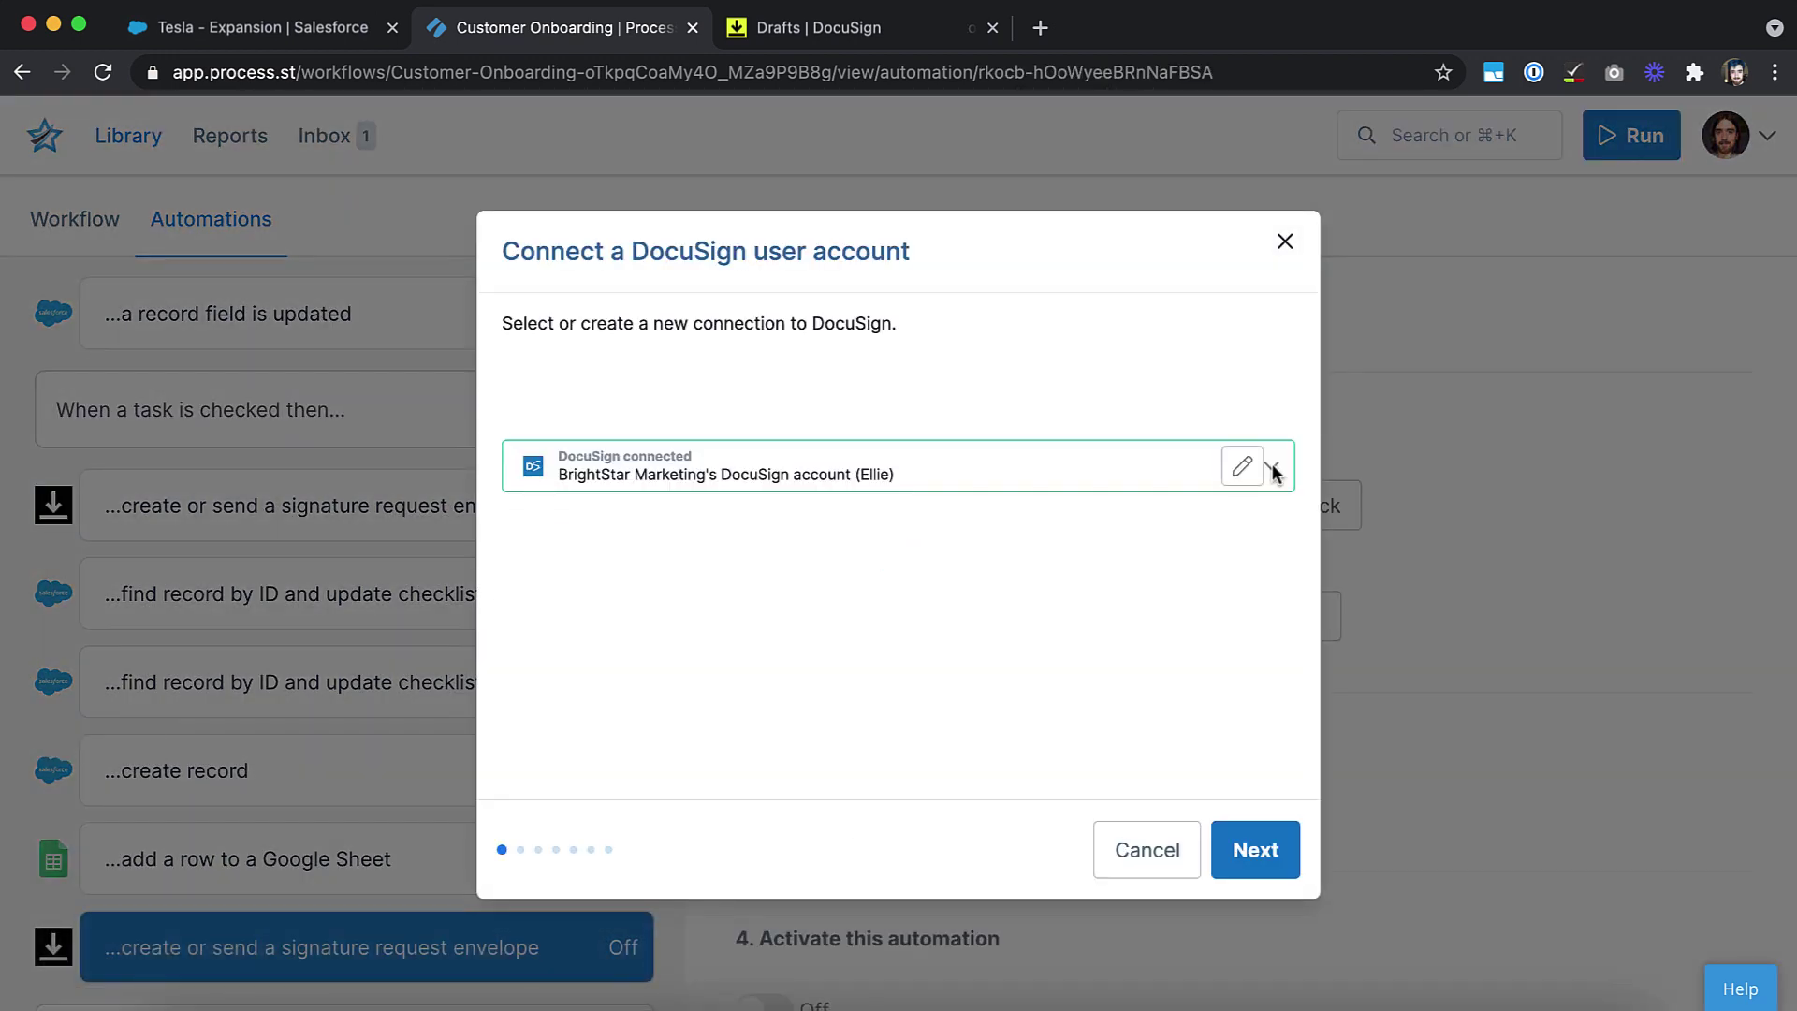
left_click(1255, 851)
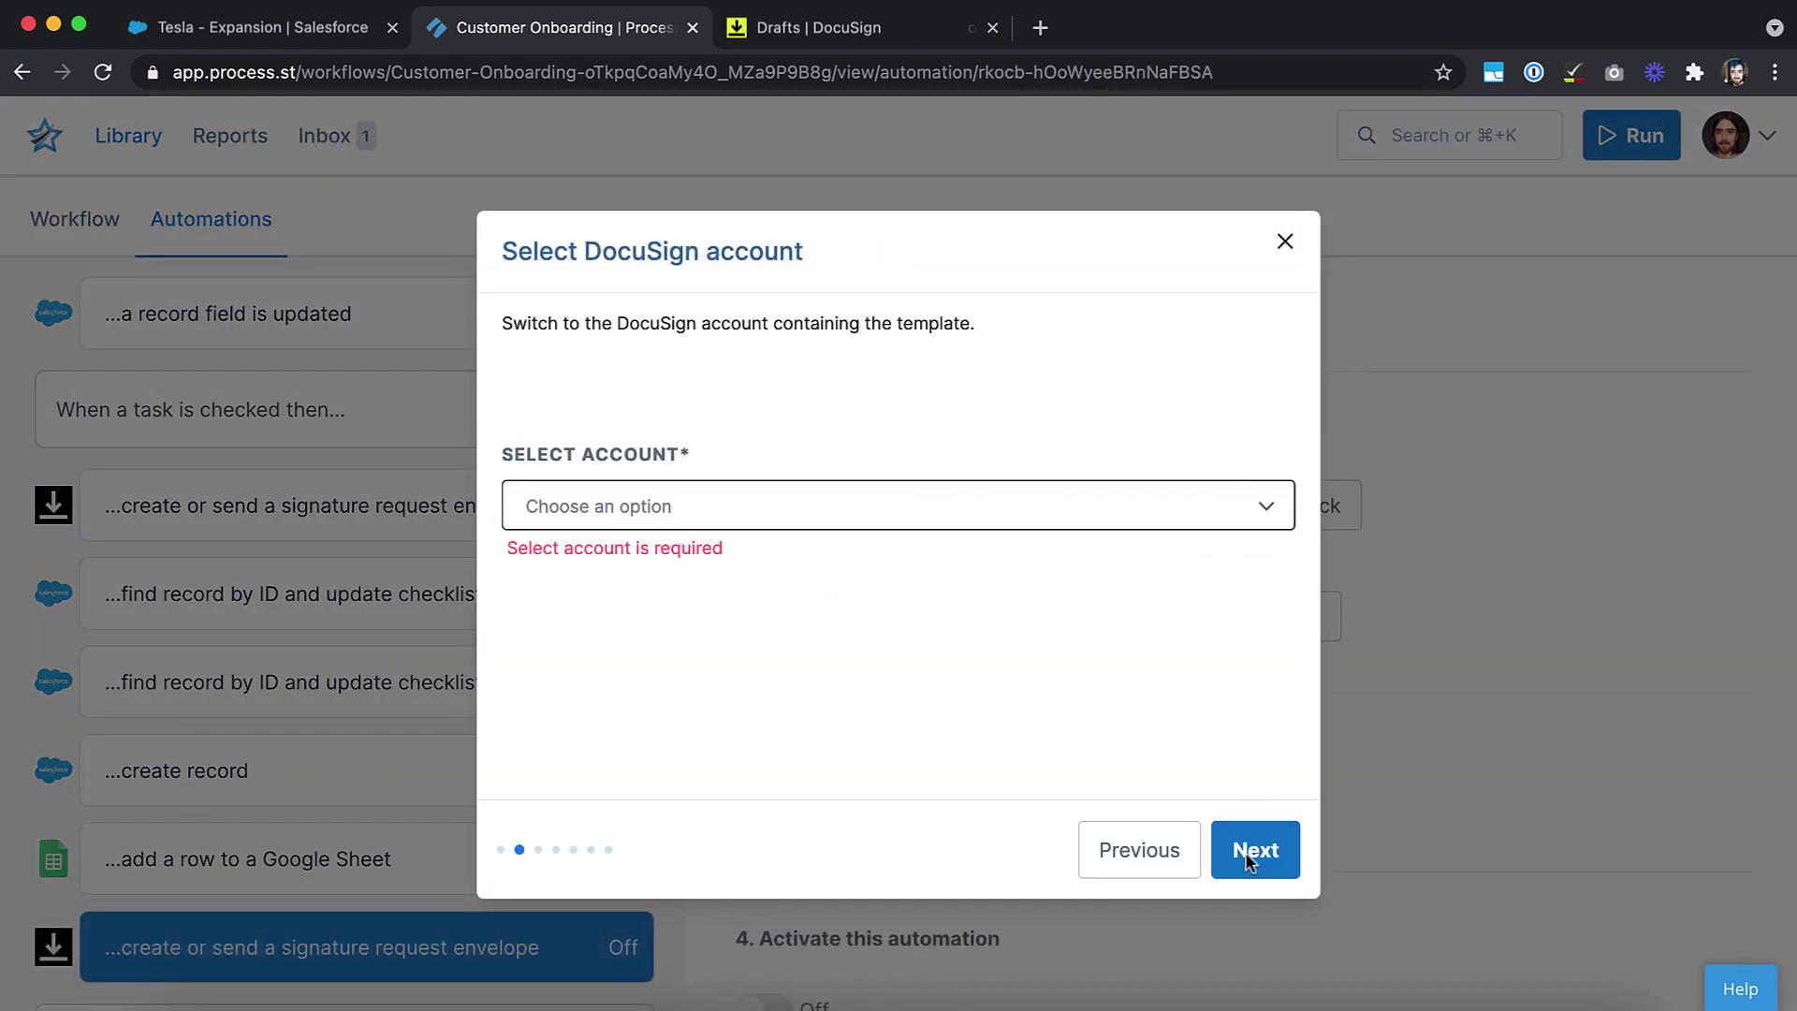
left_click(1264, 857)
left_click(1271, 518)
left_click(936, 562)
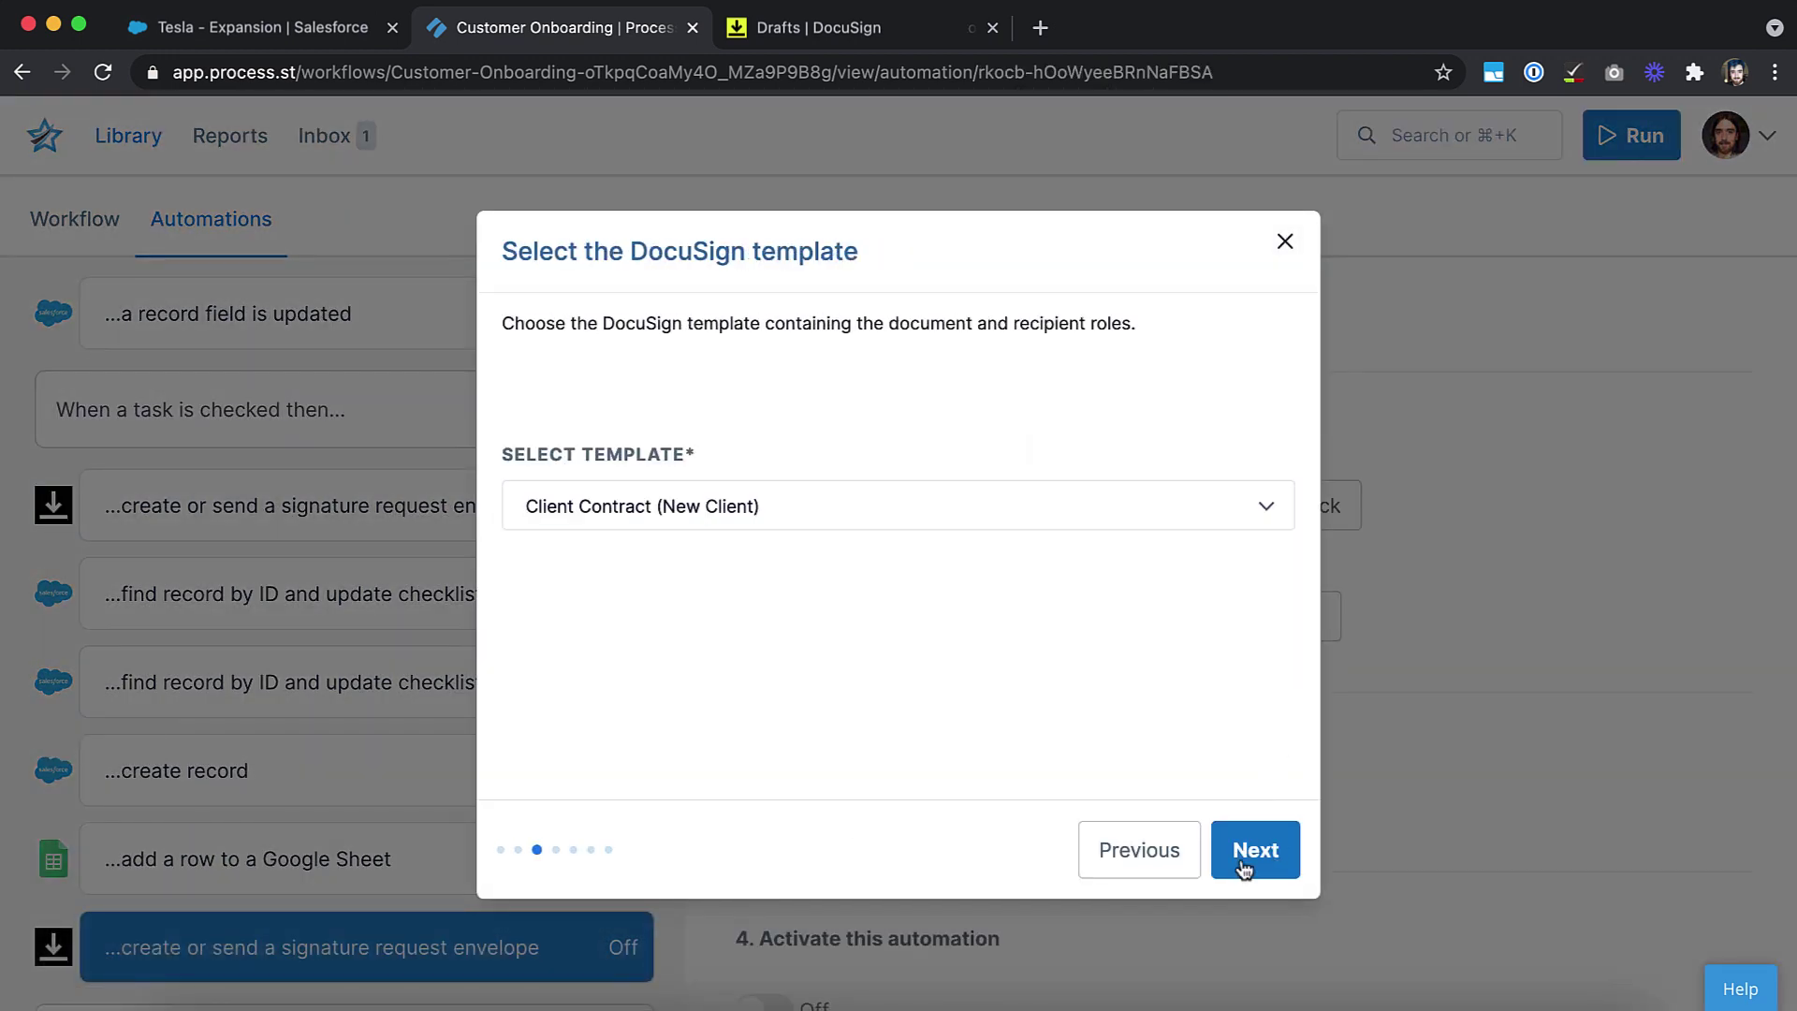
left_click(1249, 852)
Map the account manager and client recipients, with the client email set to Contact Email
left_click(1123, 544)
left_click(1125, 680)
left_click(1011, 749)
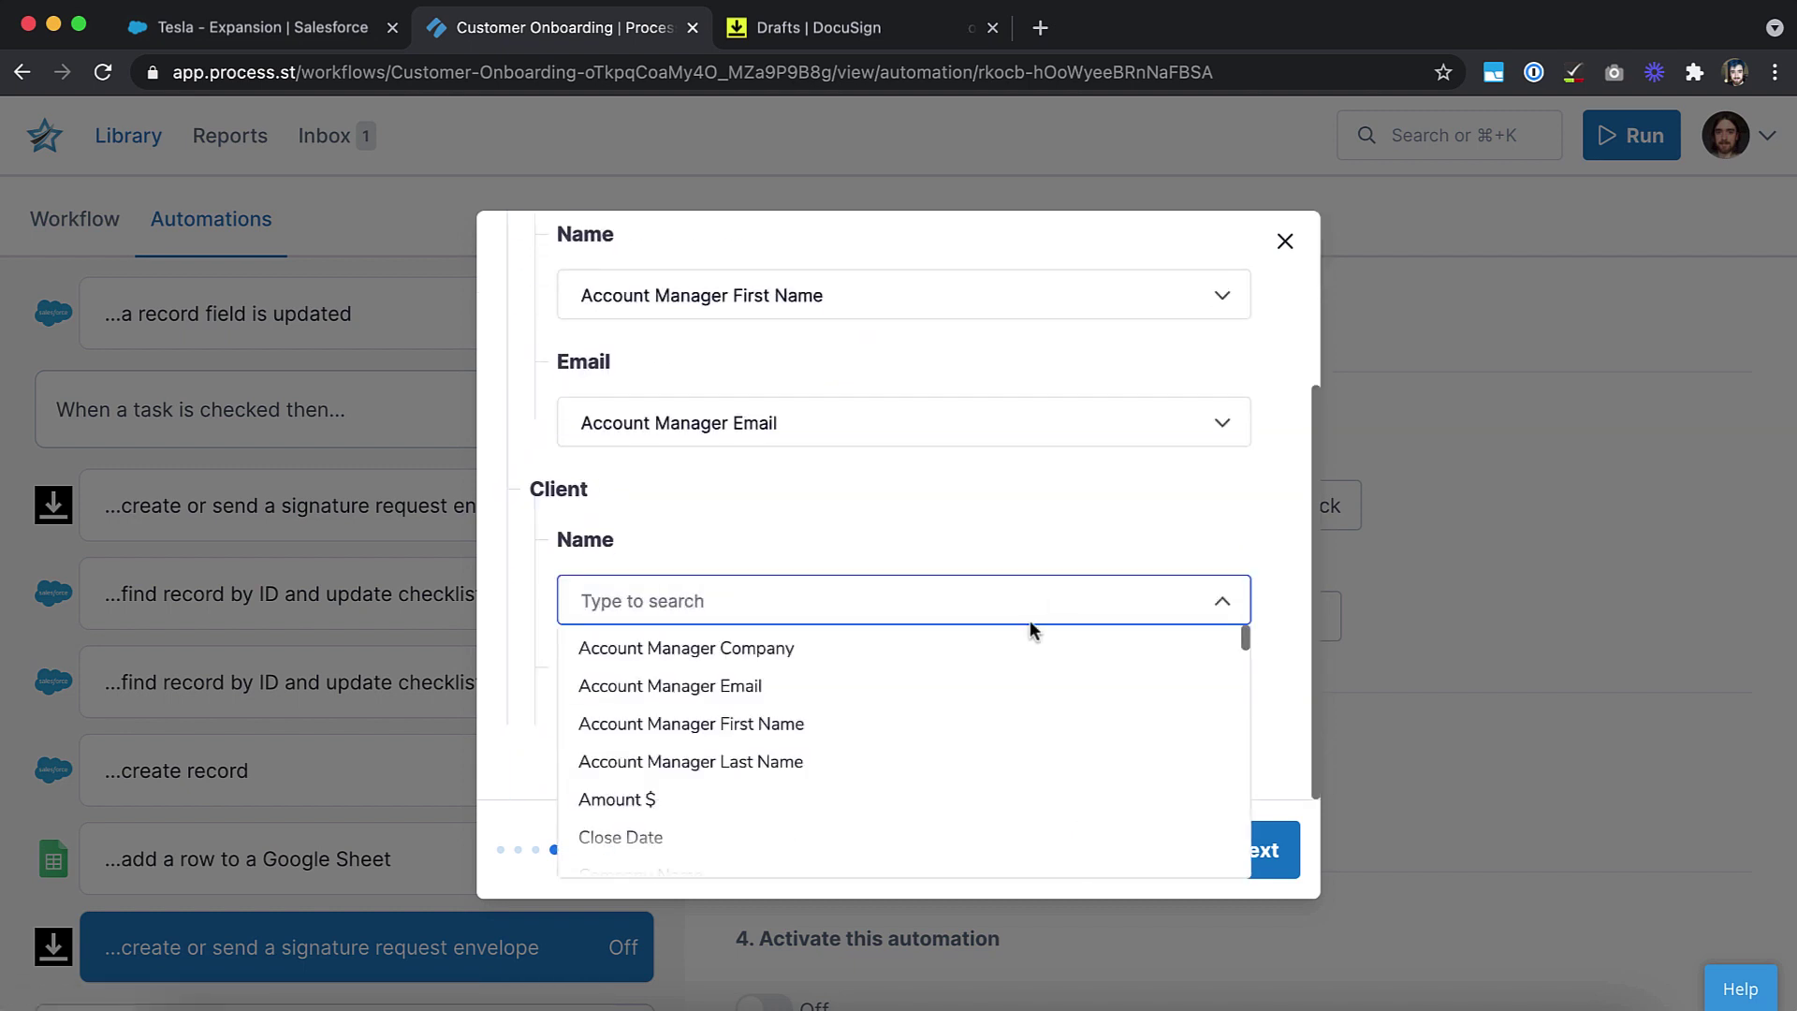
type("name")
left_click(846, 762)
left_click(876, 845)
left_click(1256, 849)
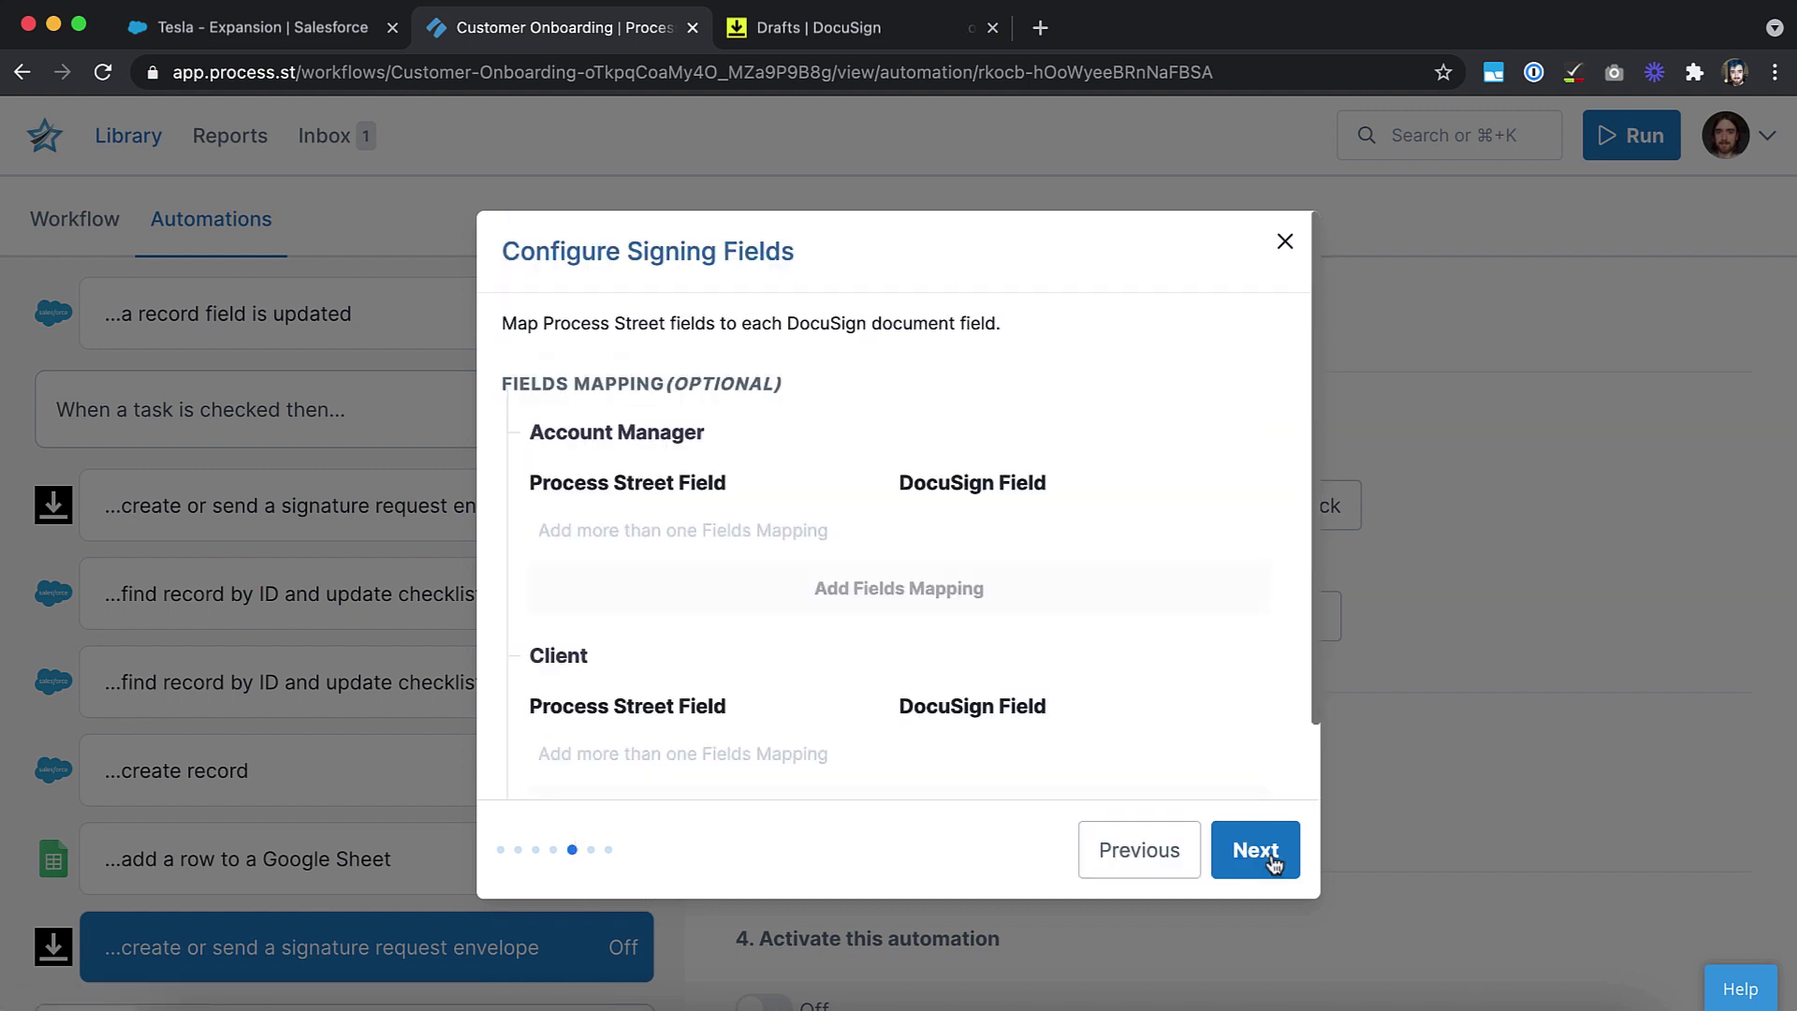
left_click(855, 558)
Map Account Manager First Name, Last Name and Company to Client first name, Client last name and Company name
left_click(702, 662)
left_click(1206, 568)
left_click(983, 604)
left_click(652, 613)
type("2")
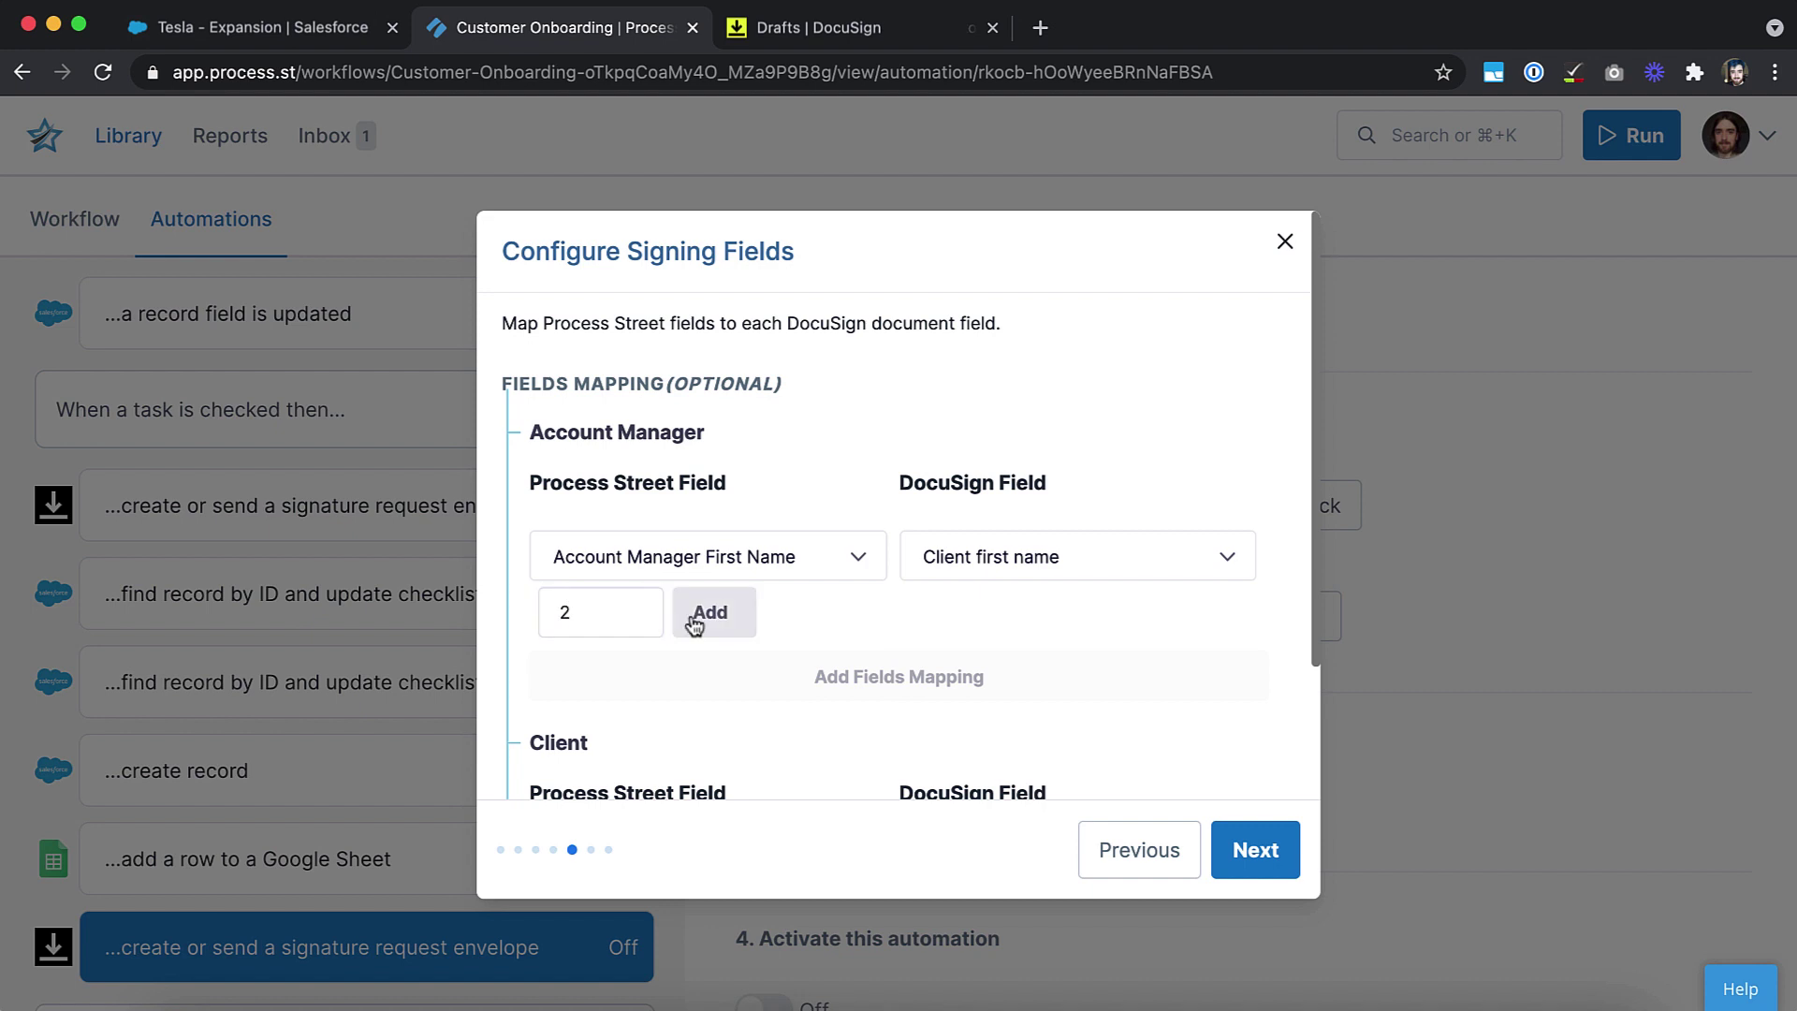
left_click(710, 615)
left_click(702, 629)
left_click(786, 790)
left_click(1077, 627)
left_click(982, 712)
left_click(866, 706)
left_click(660, 744)
left_click(1076, 698)
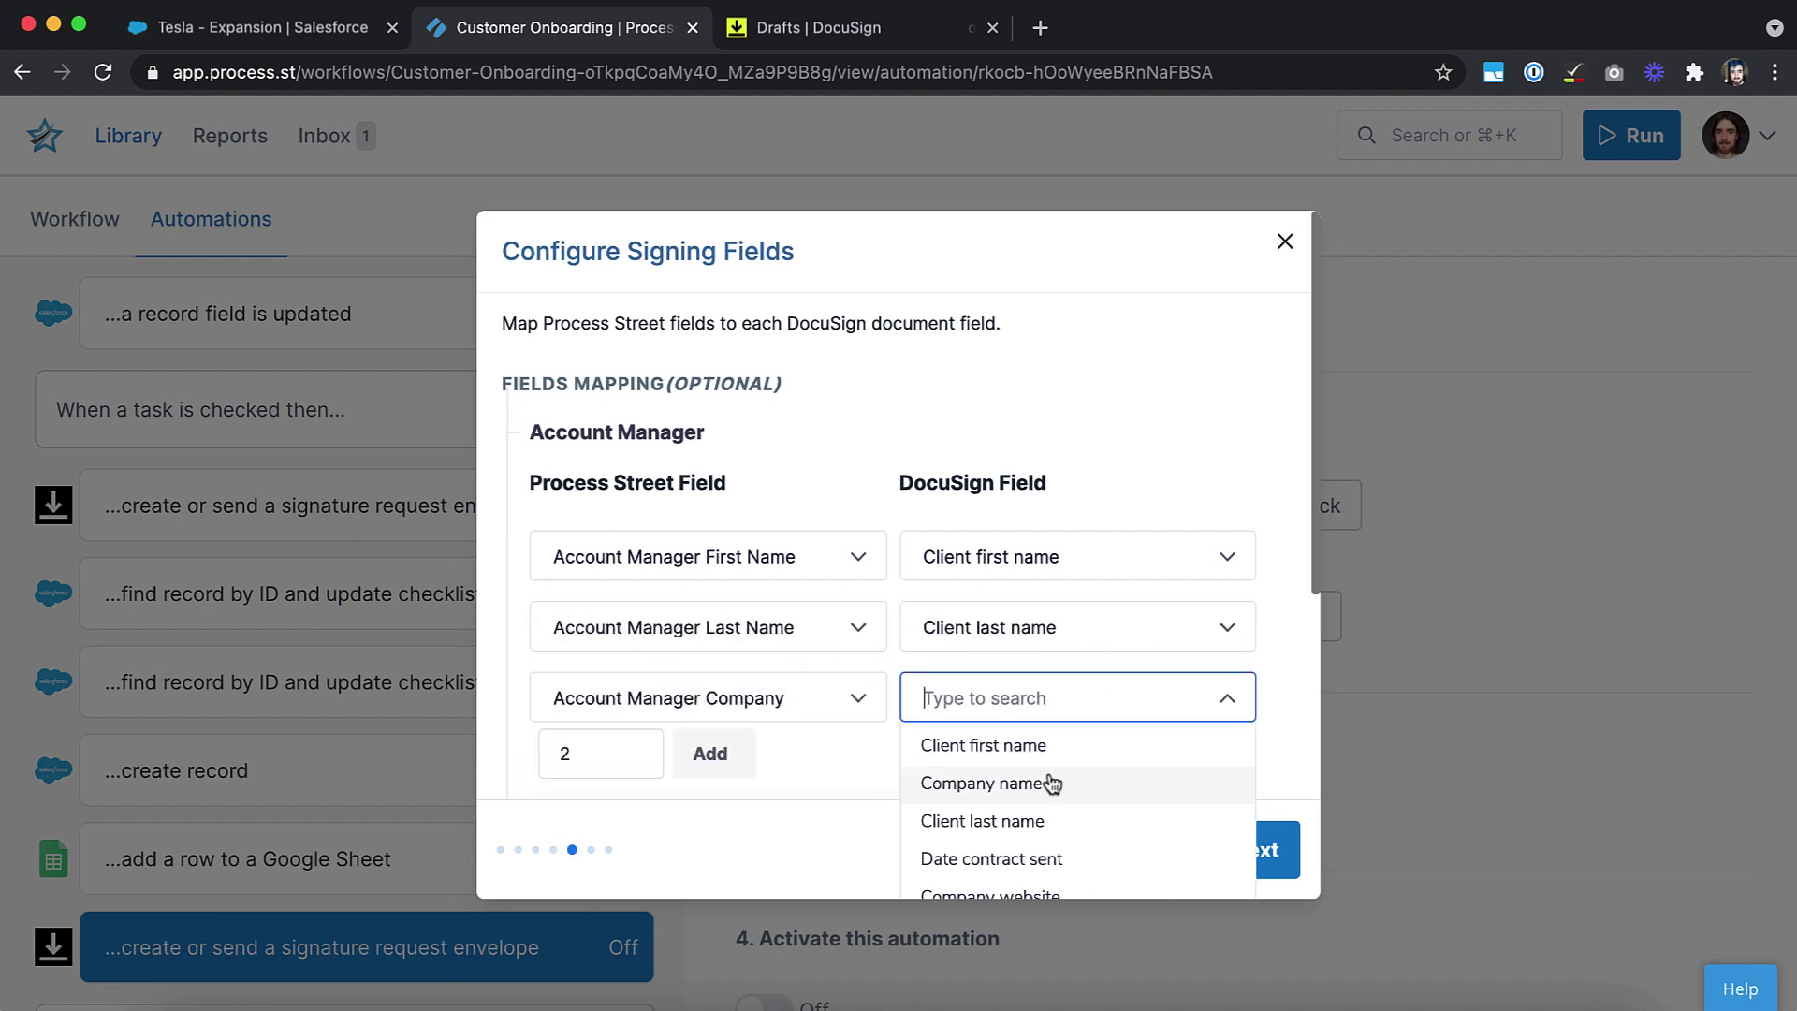
left_click(1039, 783)
Set subject to DocuSign Email Header, blurb to DocuSign Email Notes, delivery to Save as draft
left_click(1255, 850)
left_click(889, 459)
type("docu")
left_click(614, 507)
left_click(1014, 565)
left_click(951, 644)
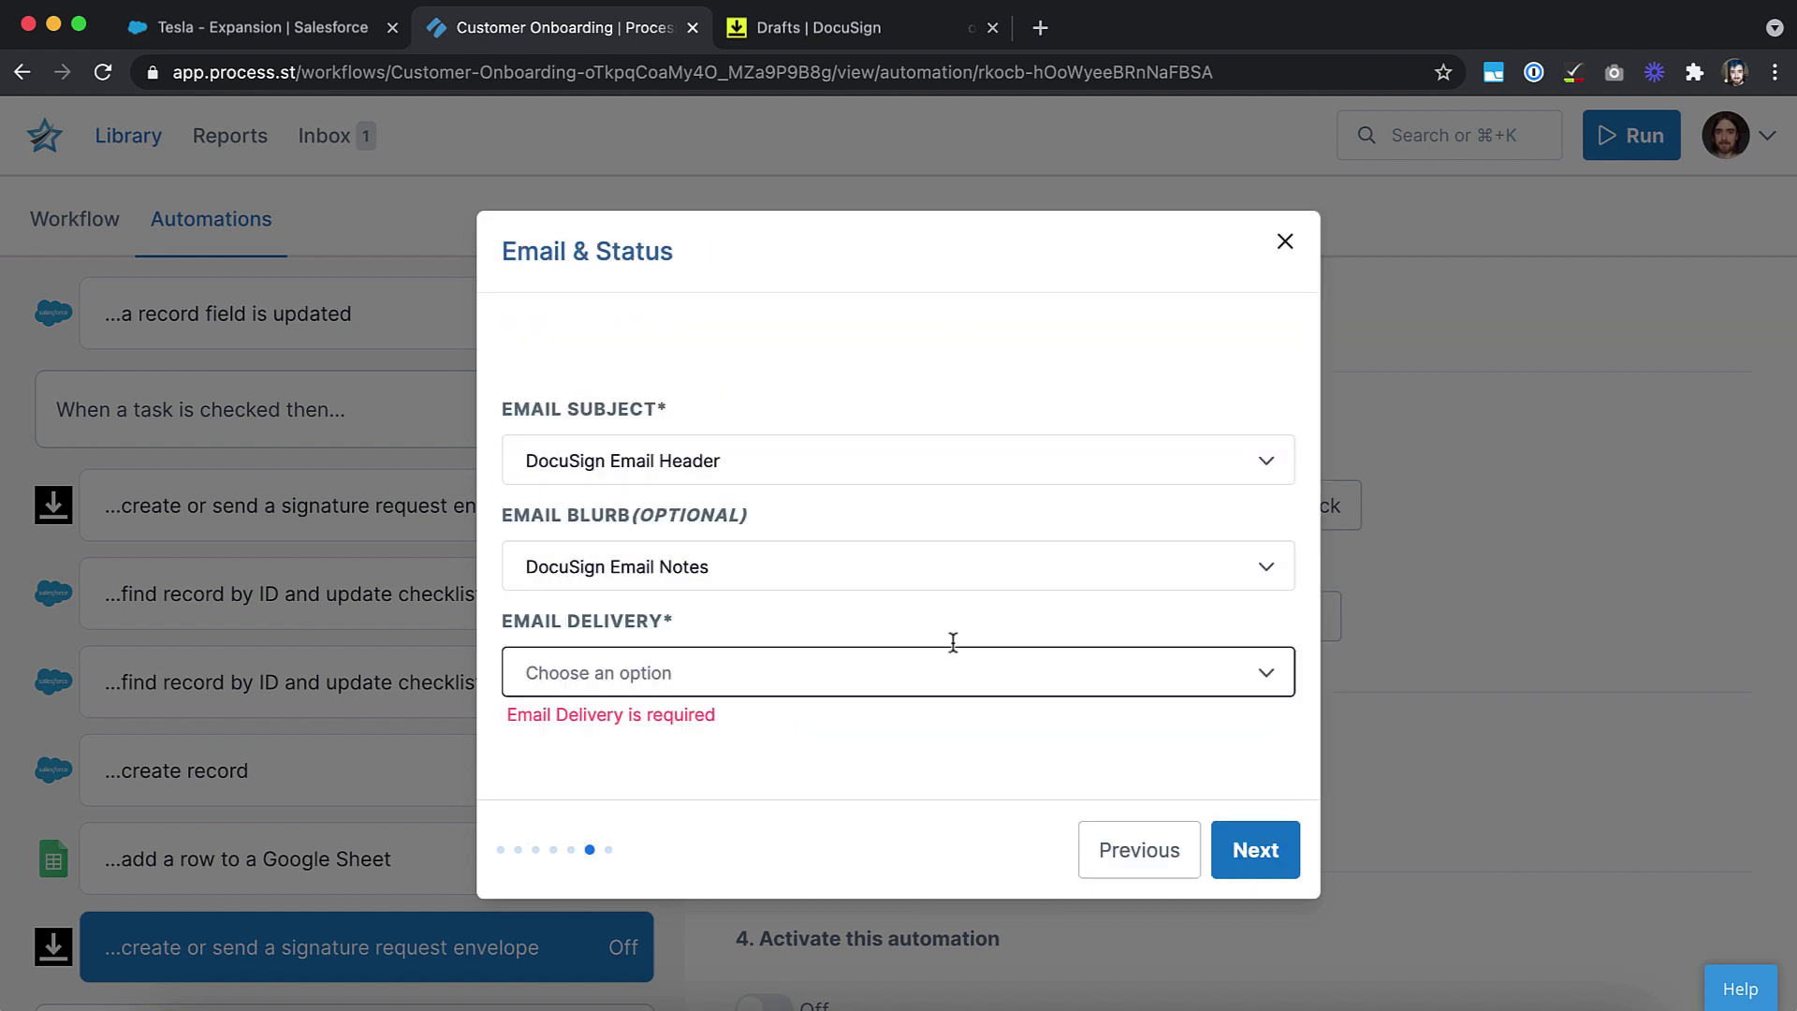
left_click(951, 670)
left_click(935, 746)
left_click(1245, 854)
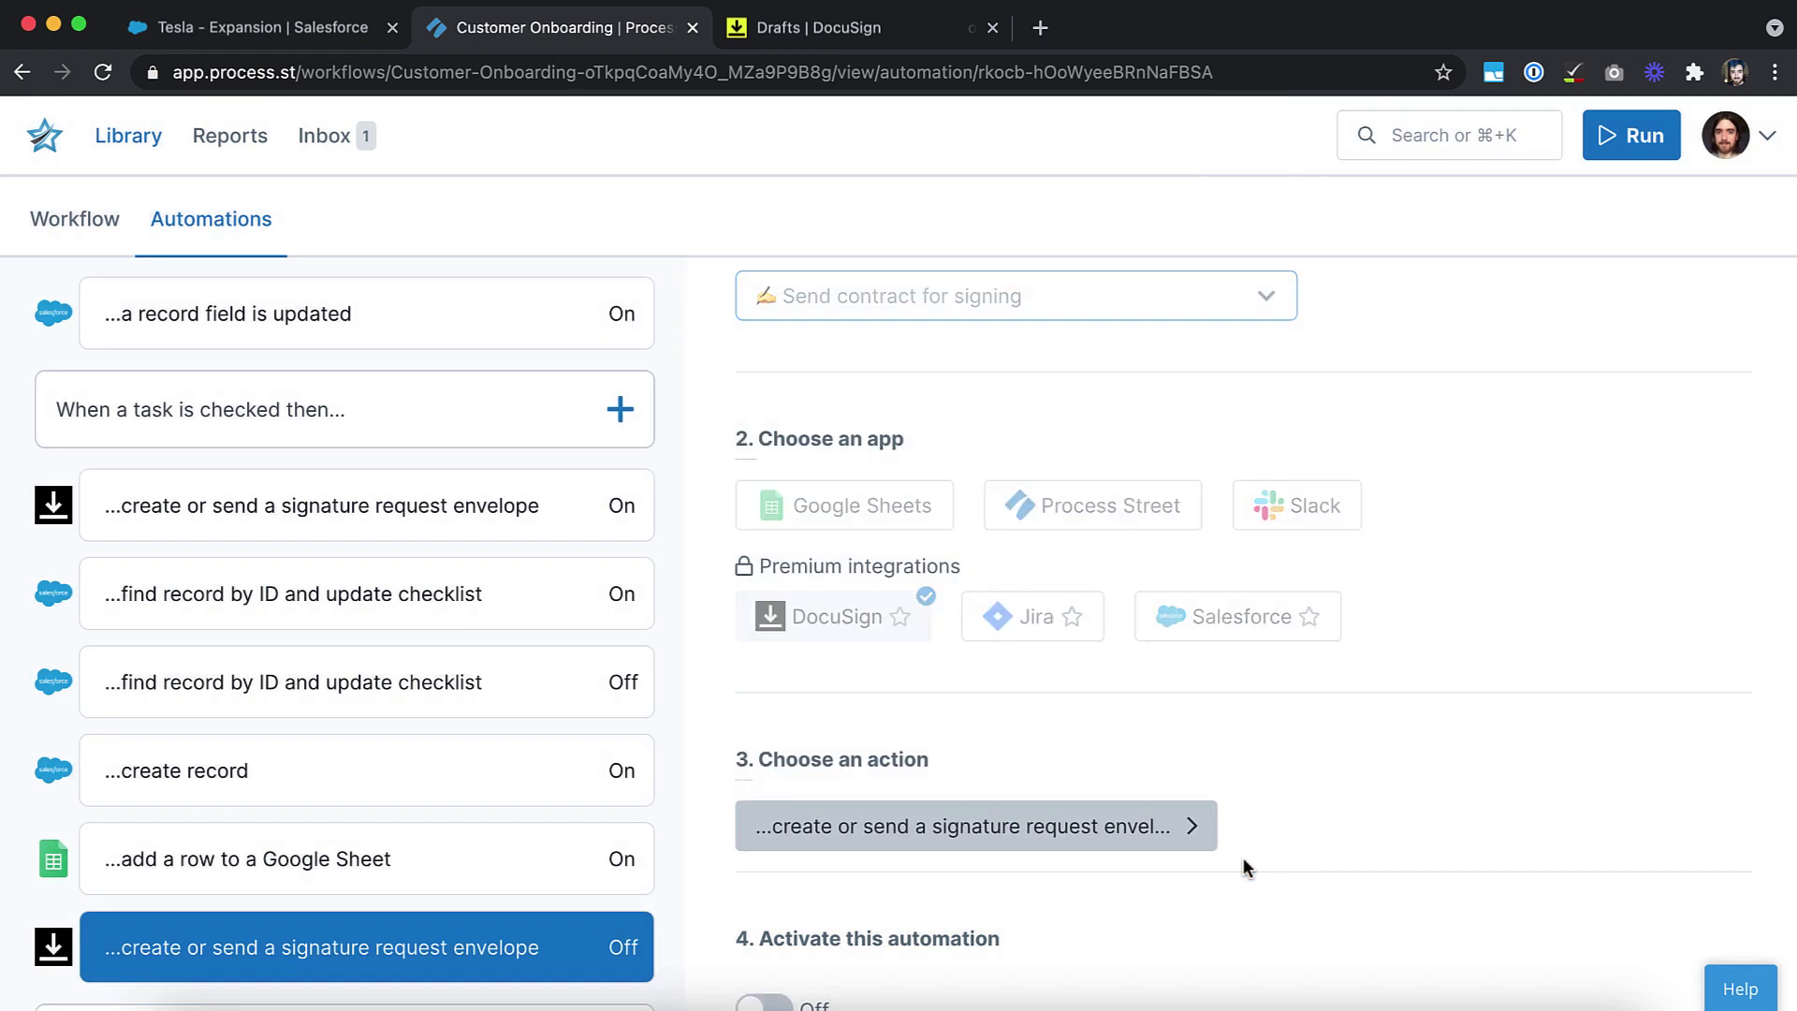
scroll(1243, 859, "down", 3)
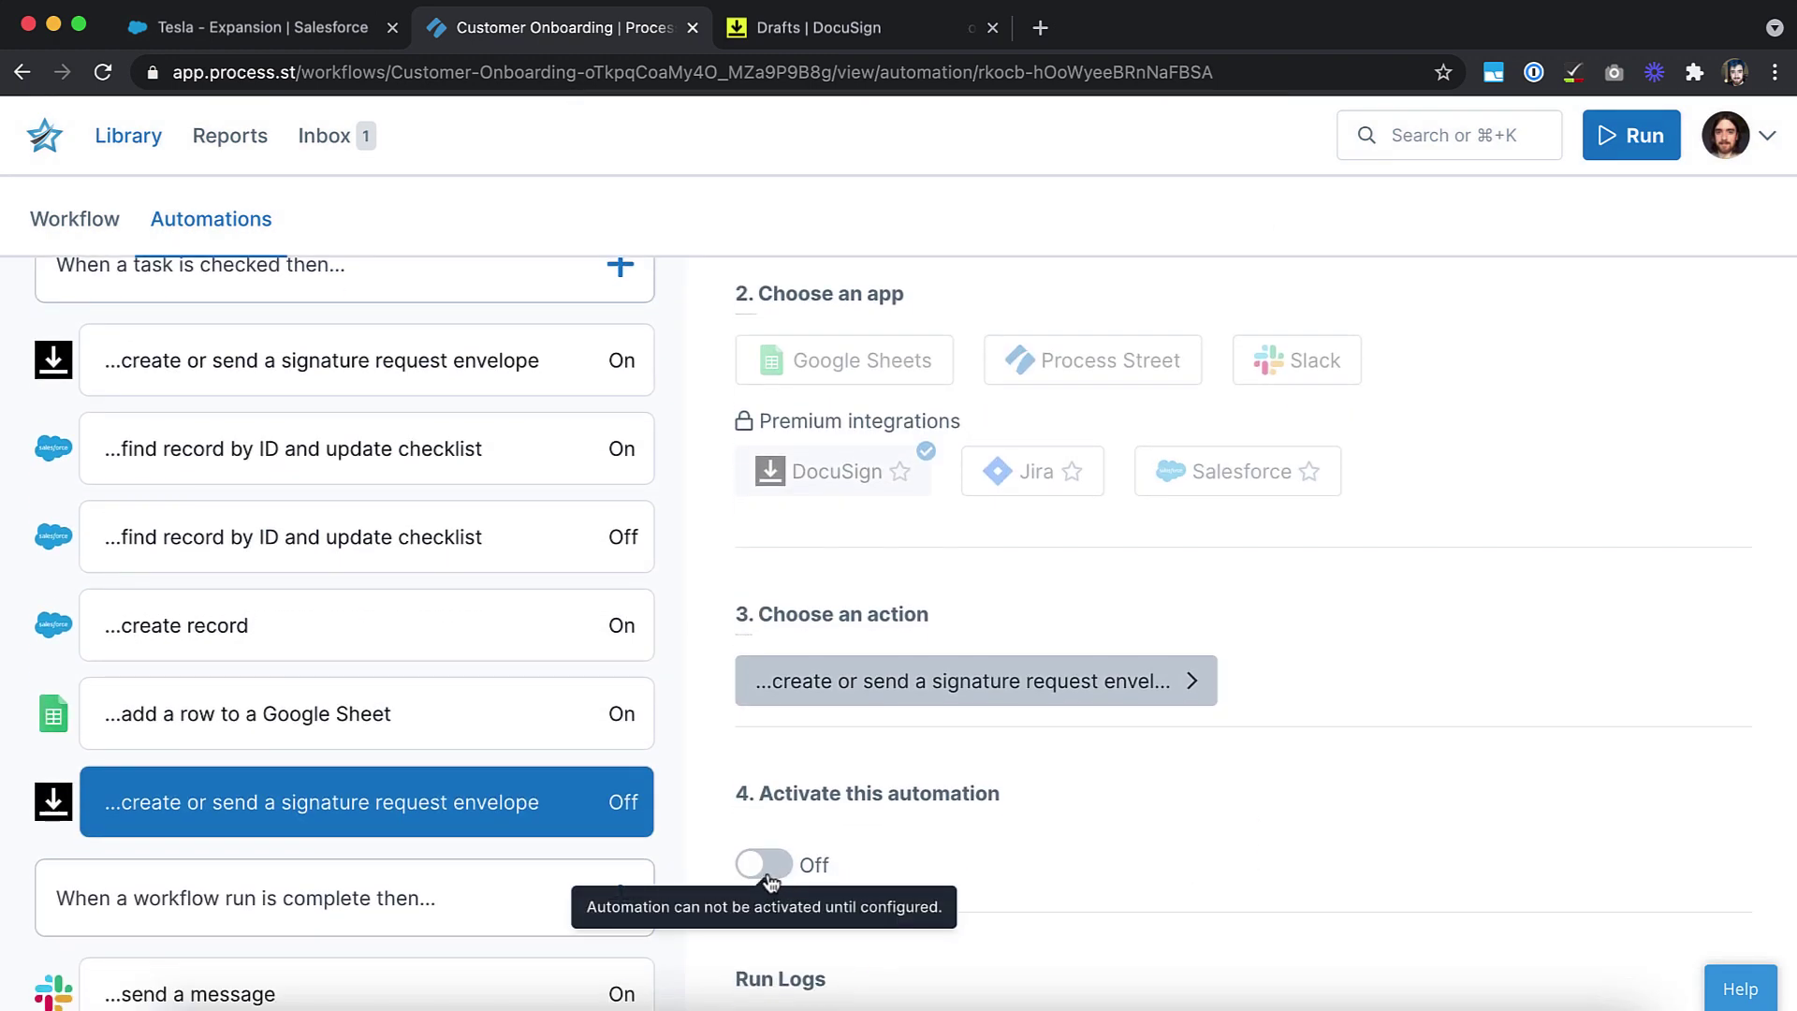
scroll(1329, 743, "up", 5)
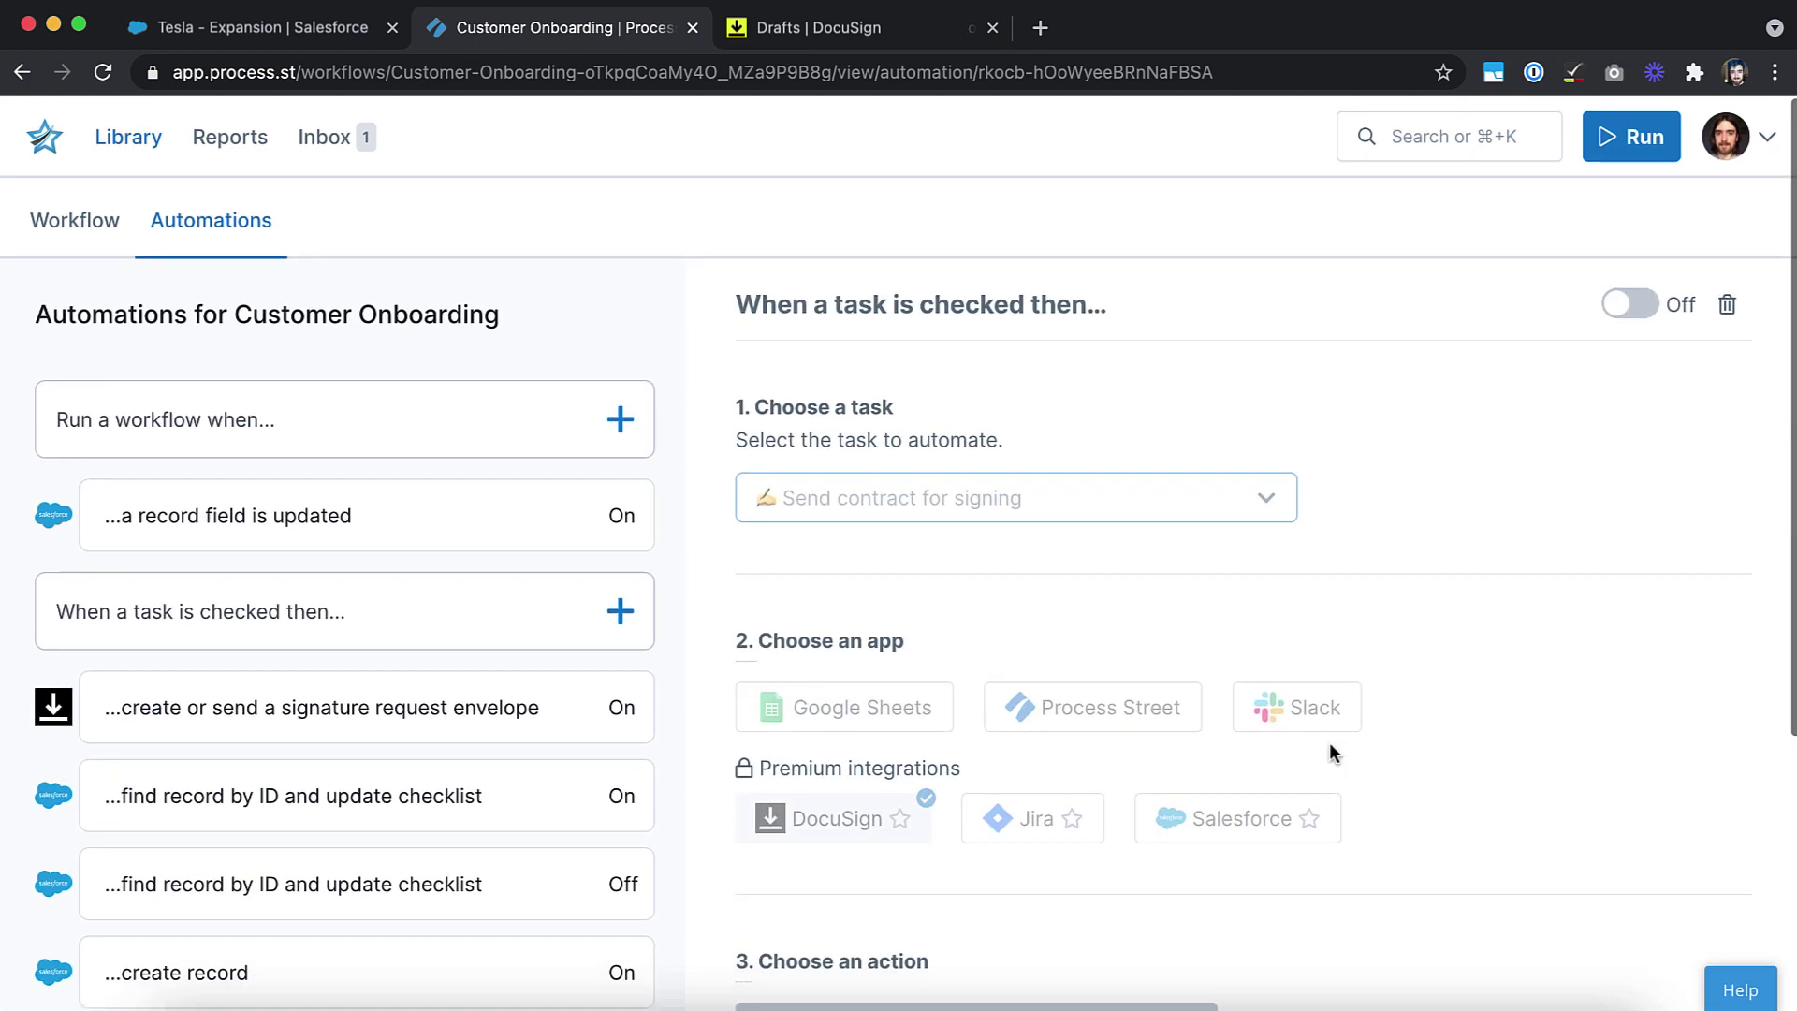
Switch the DocuSign automation on and check off Send contract for signing in the run
left_click(1645, 314)
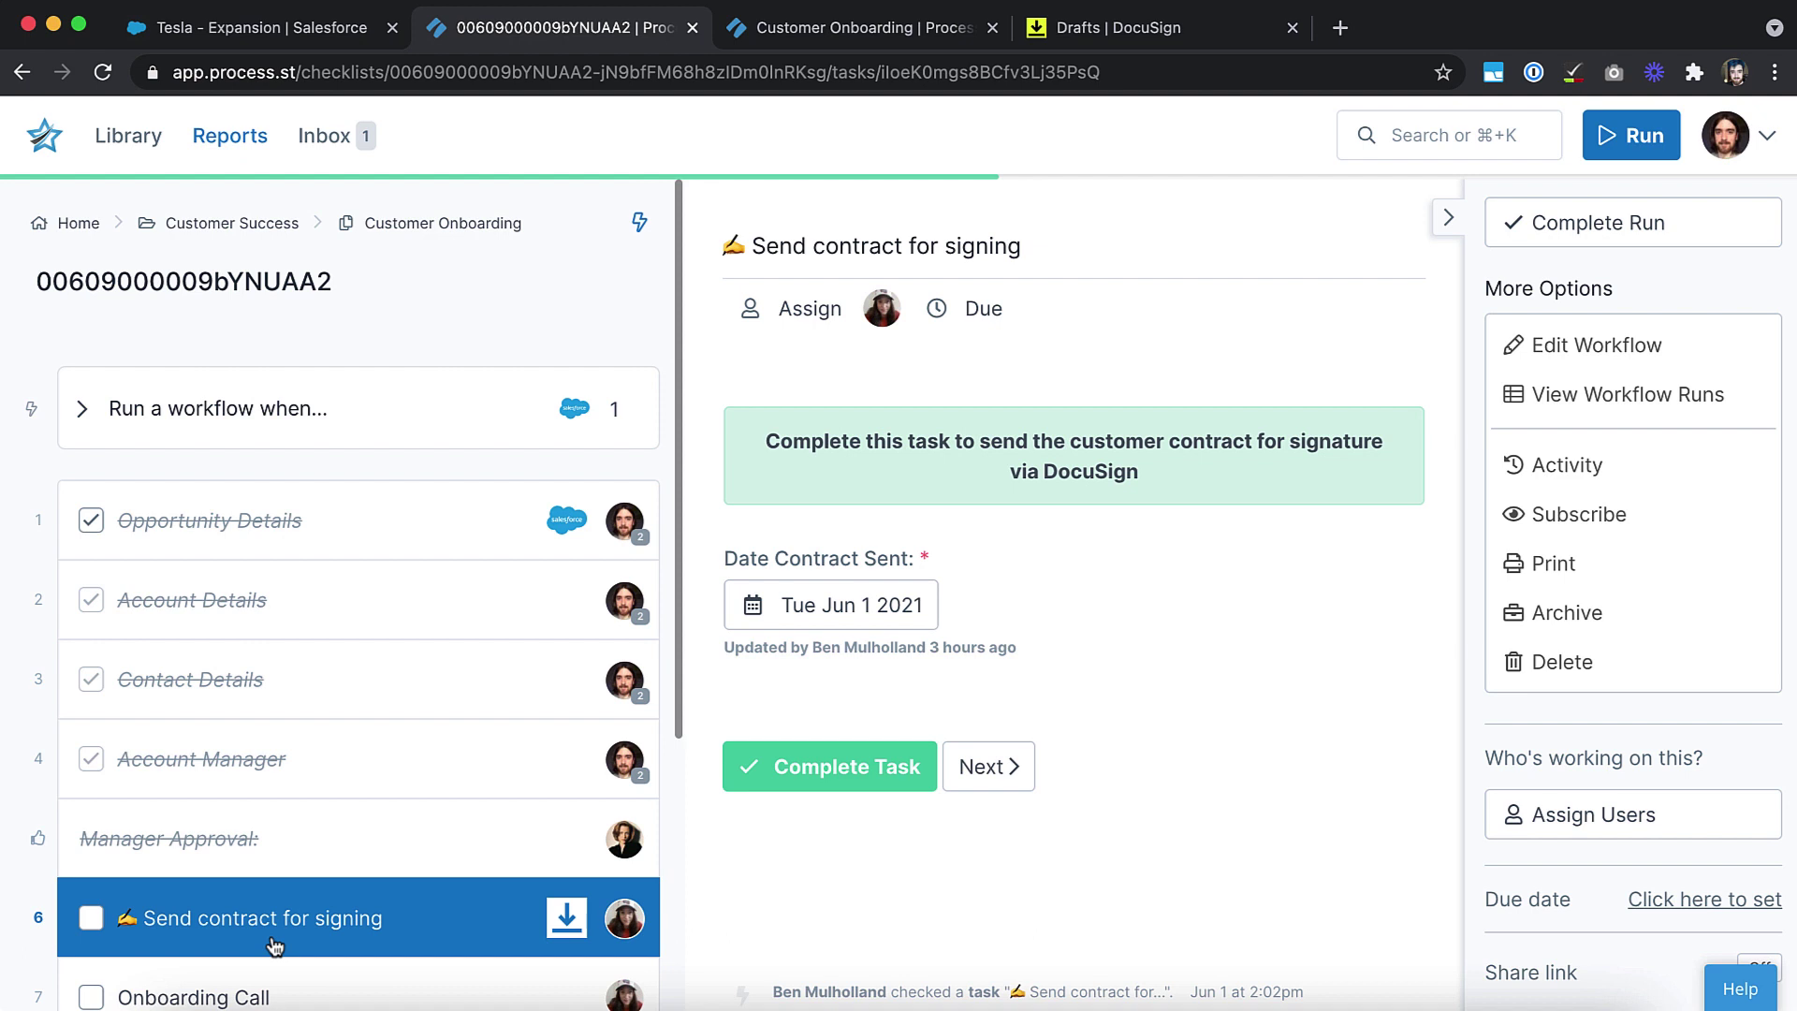
left_click(90, 919)
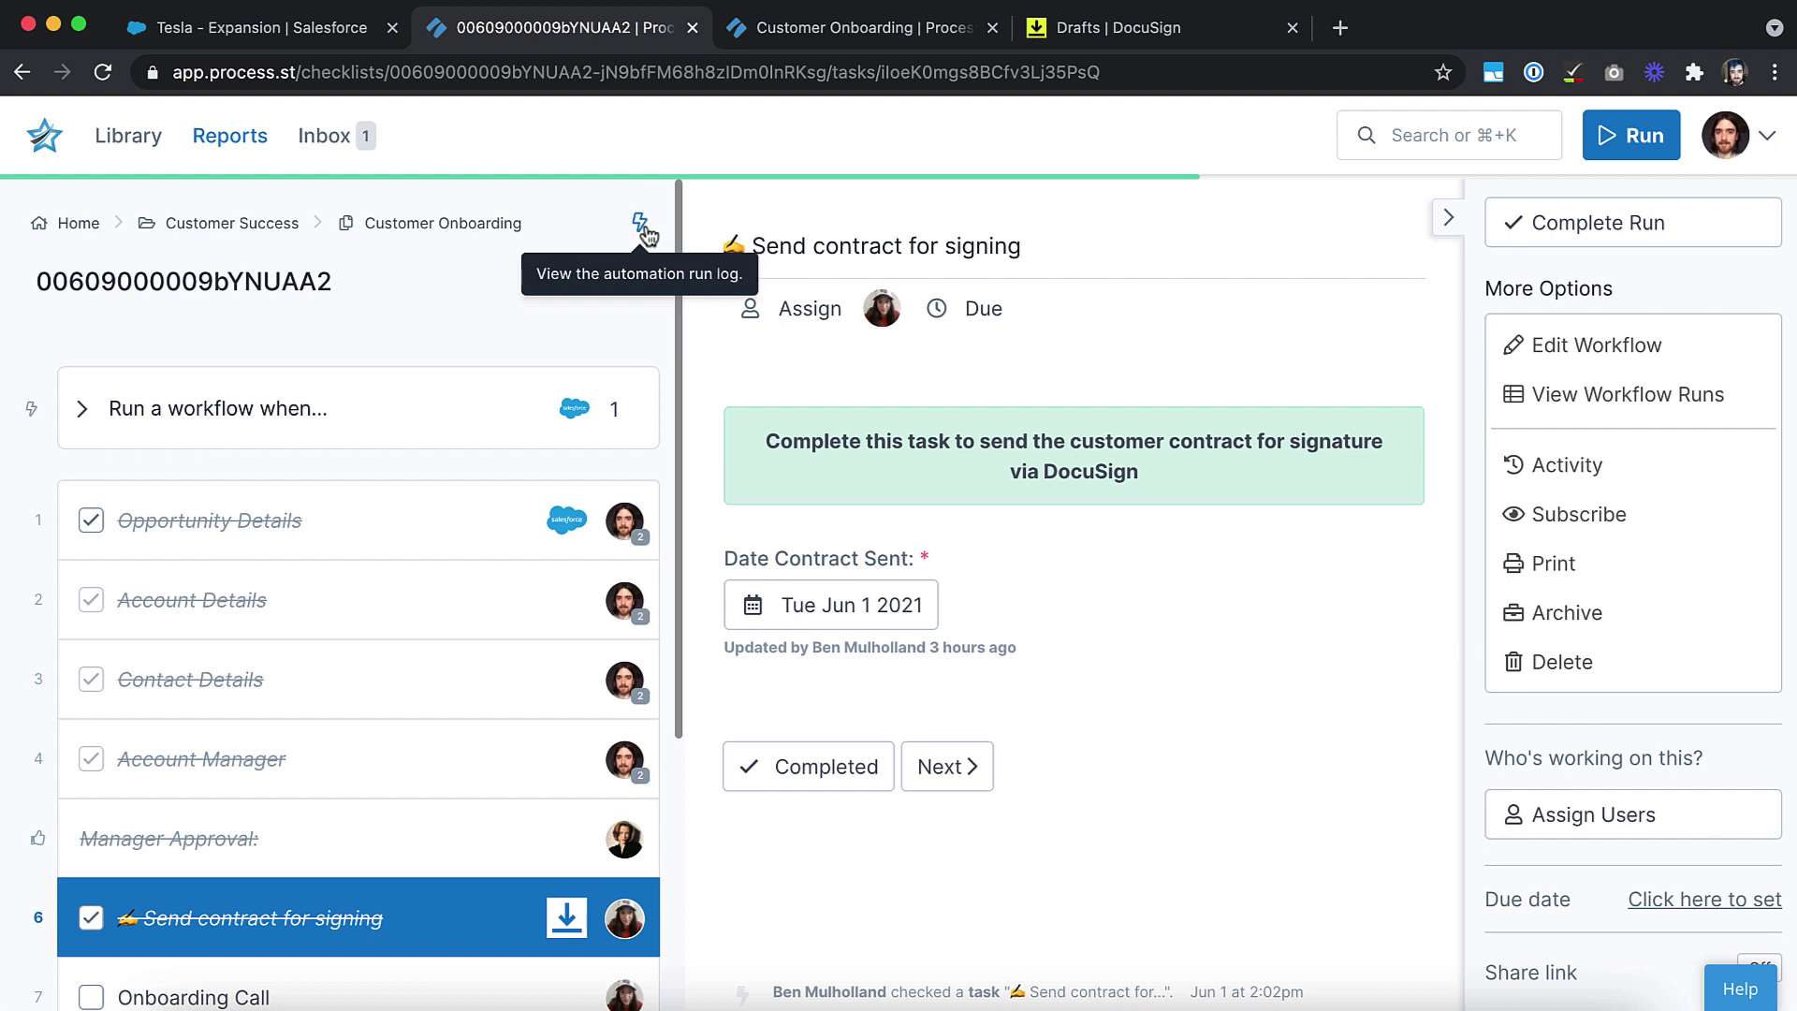
left_click(888, 37)
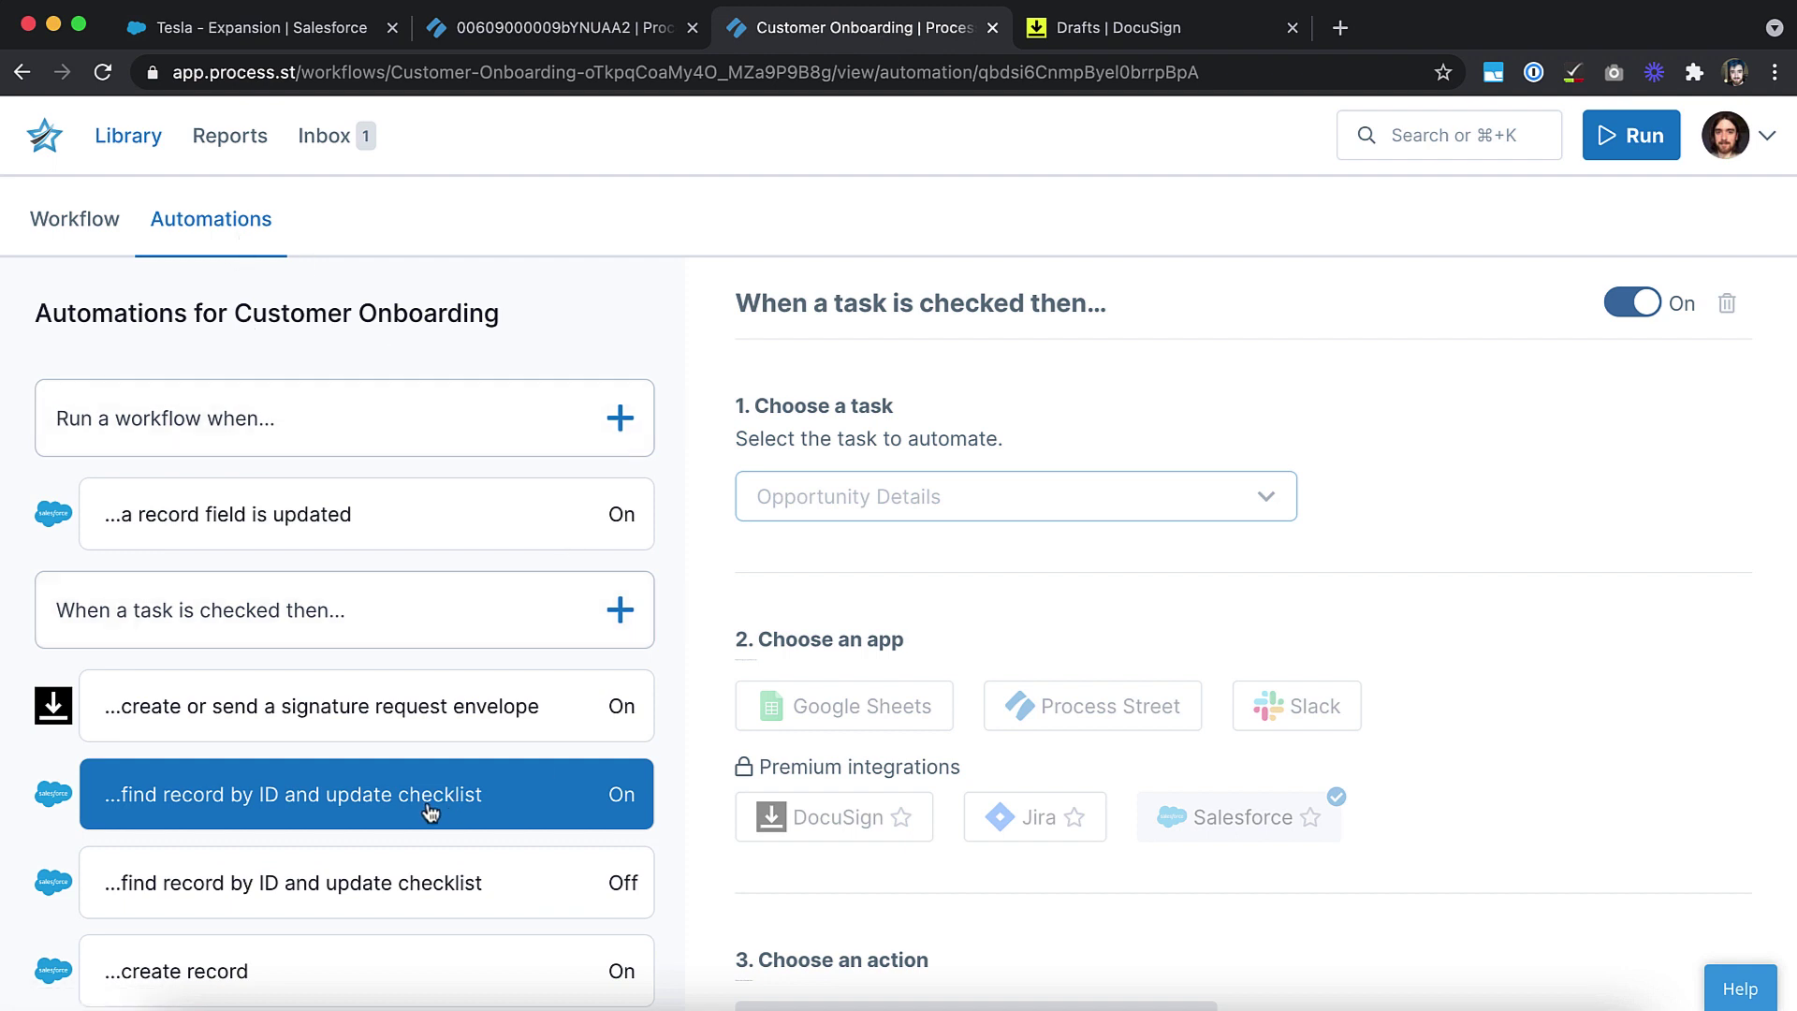
left_click_drag(431, 811, 459, 799)
scroll(459, 803, "down", 7)
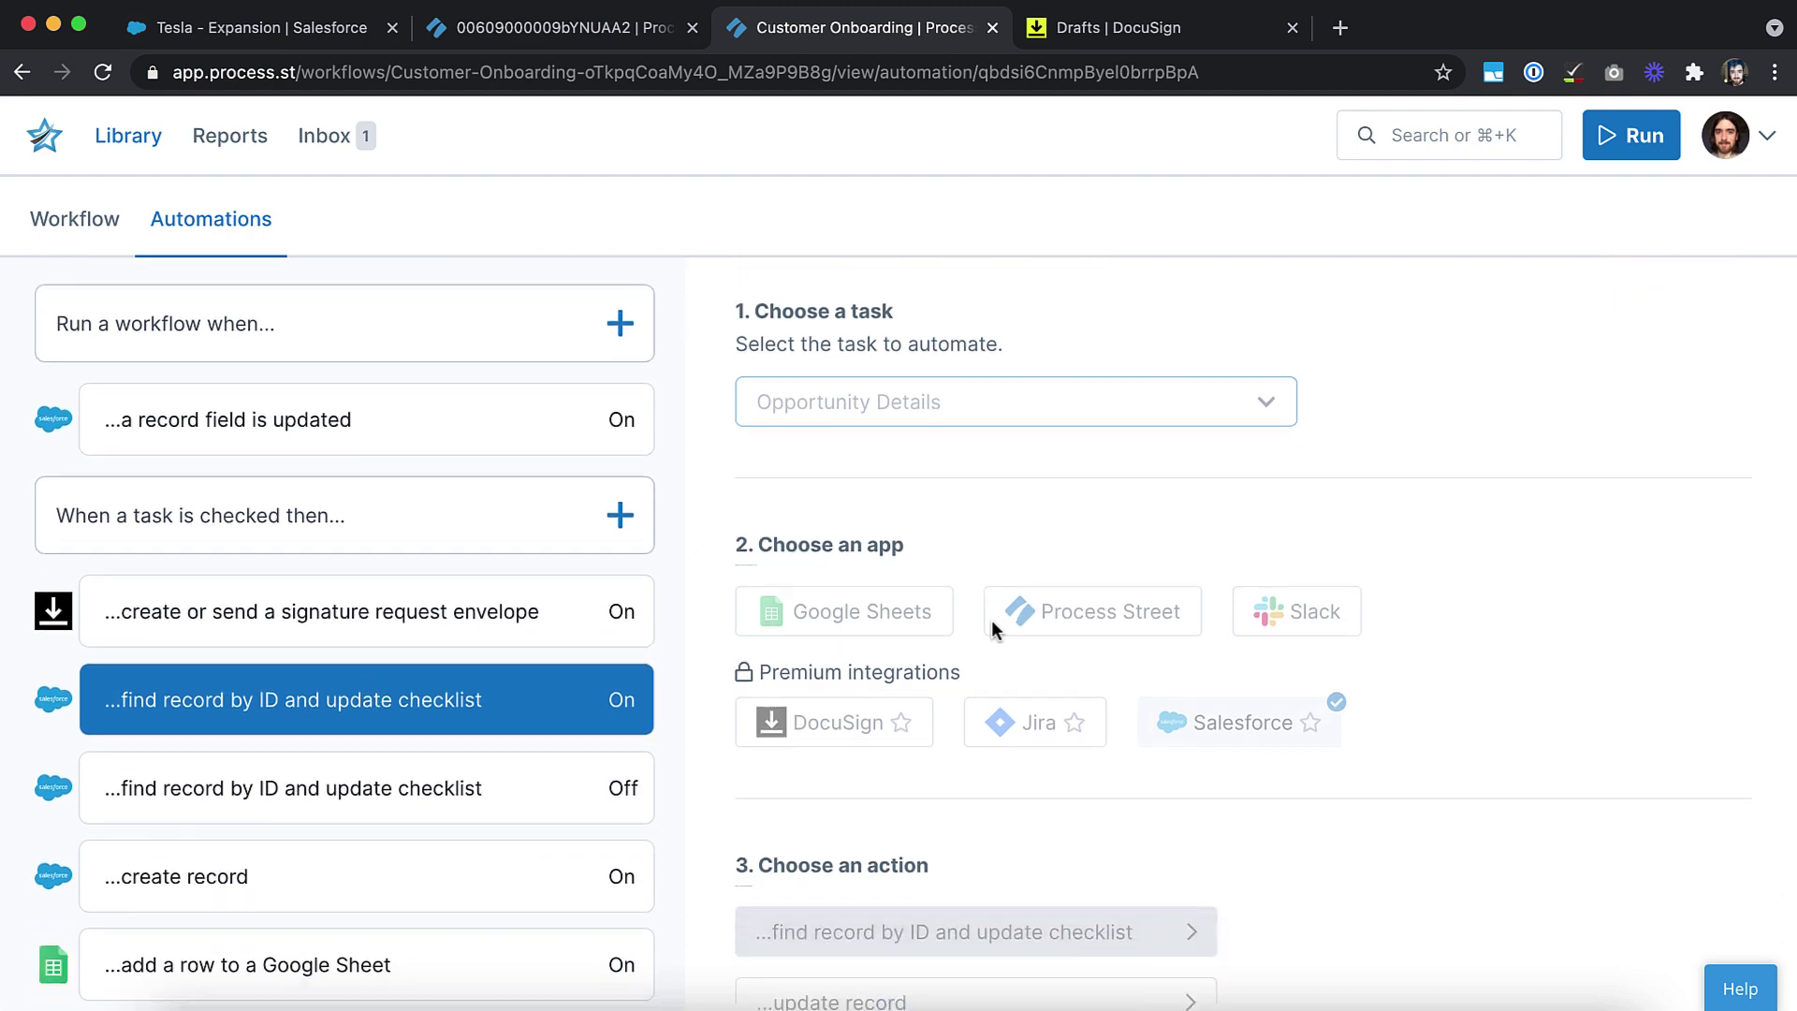
scroll(994, 630, "down", 3)
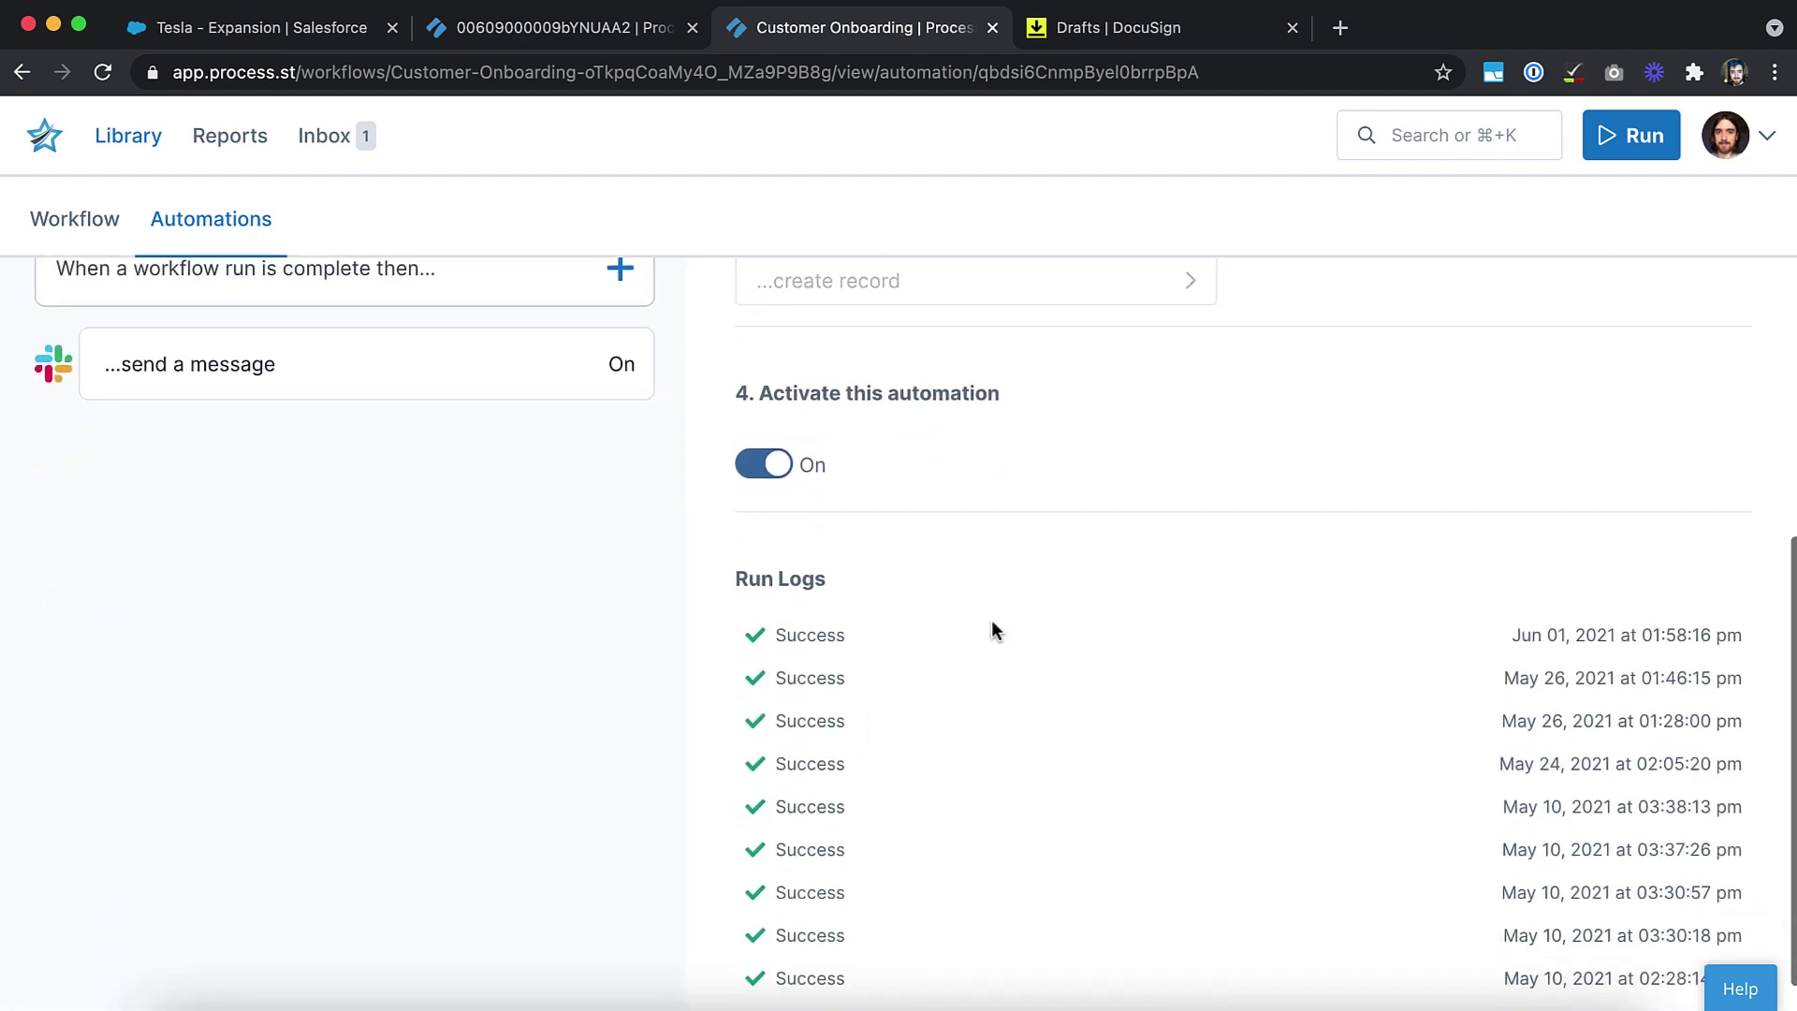